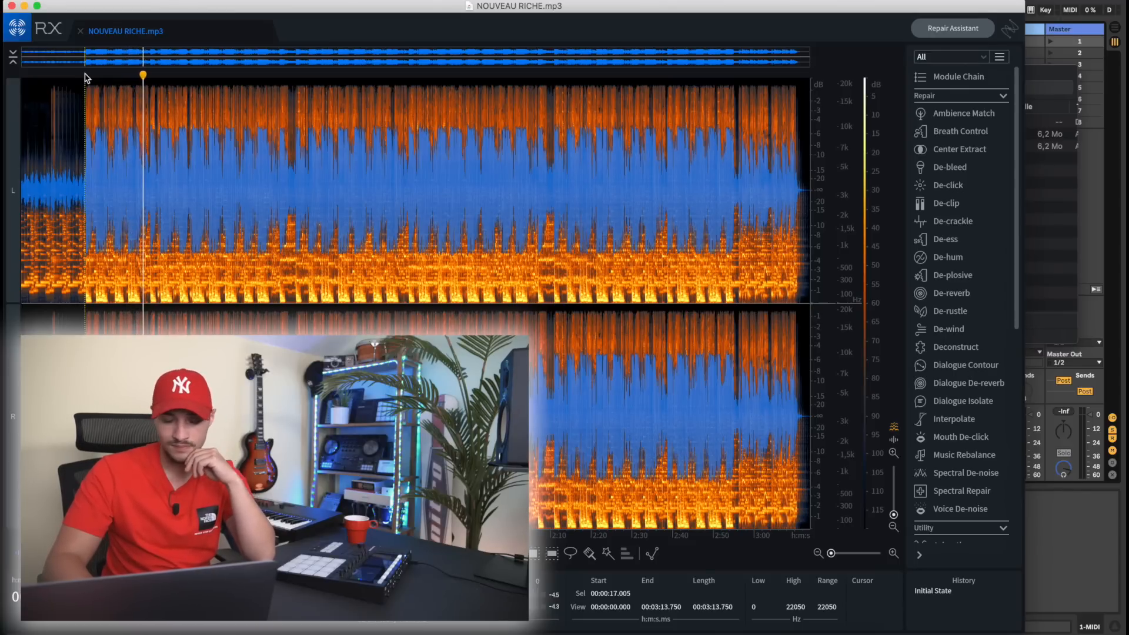
# Render the song through Music Rebalance to isolate the voice, with Other sensitivity at 9.0 and the Advanced joint channel algorithm
pyautogui.press('space')
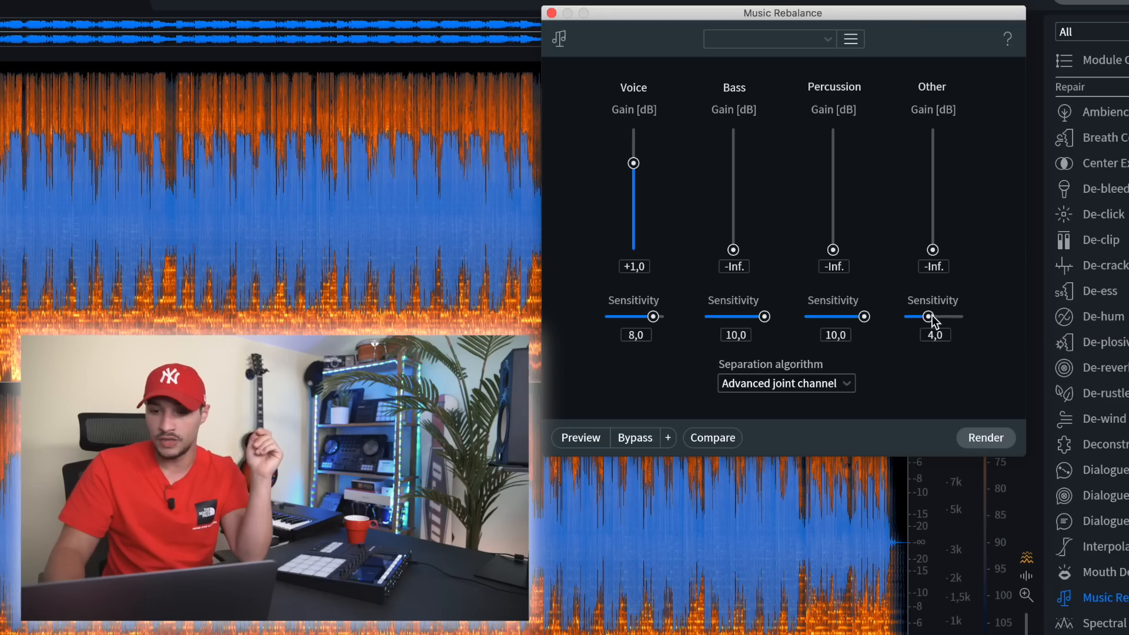
pyautogui.moveTo(933, 322); pyautogui.dragTo(954, 318)
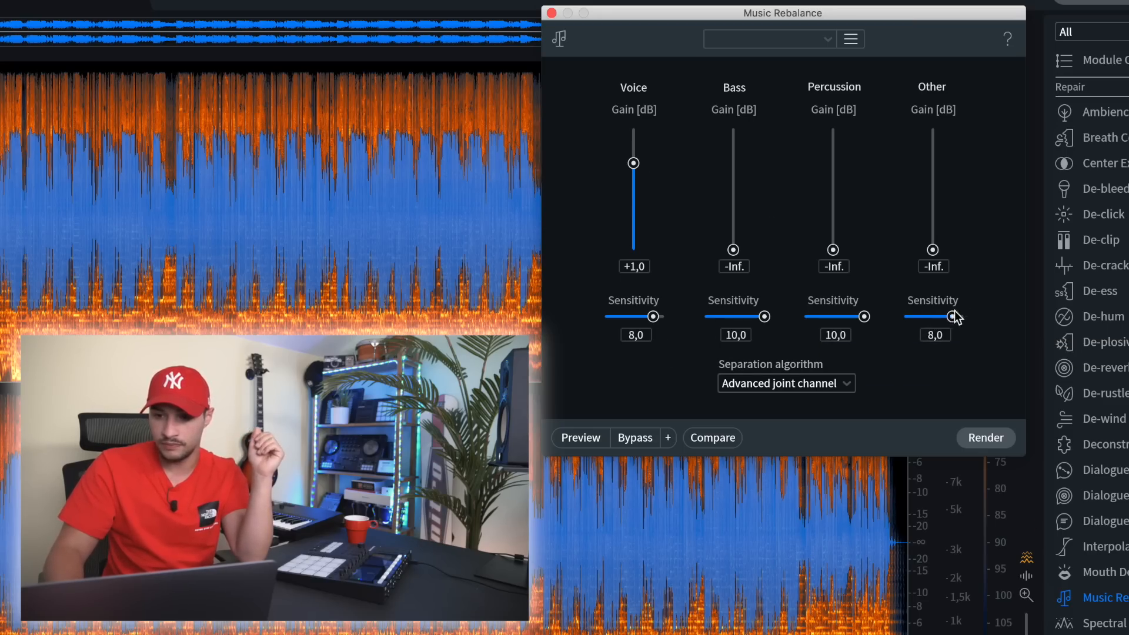
pyautogui.click(811, 387)
pyautogui.click(773, 451)
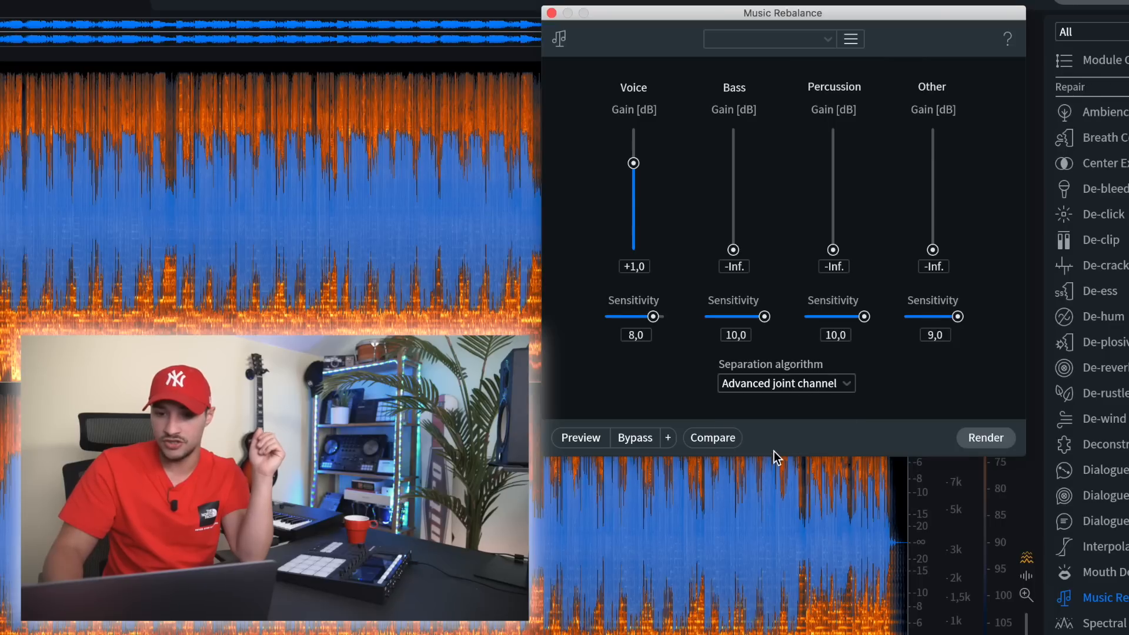
pyautogui.click(985, 437)
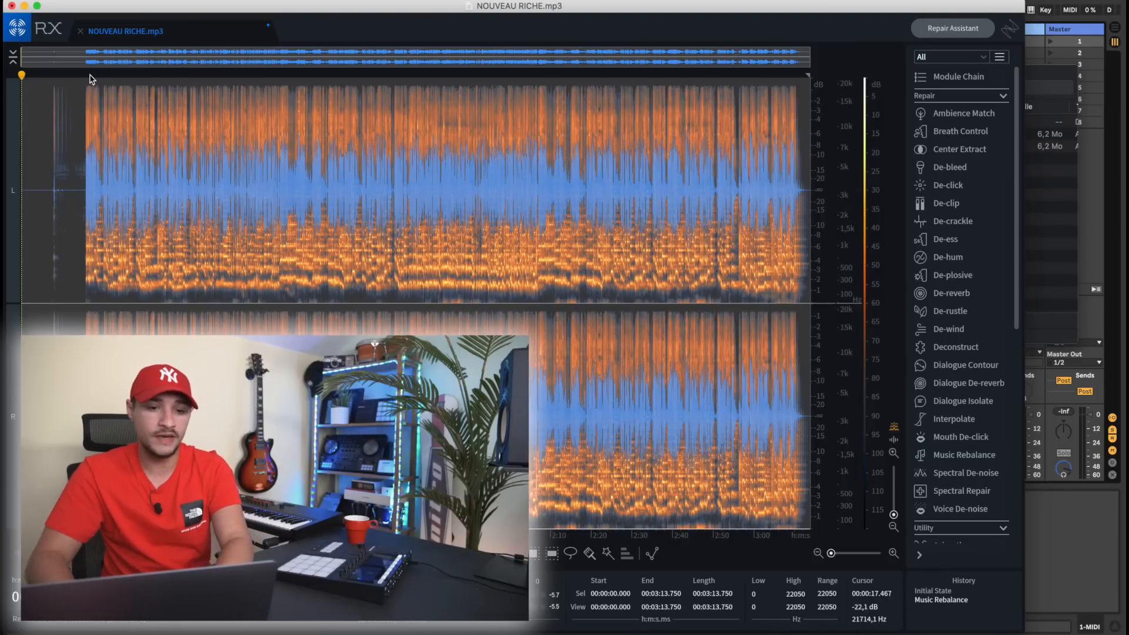
# Audition the isolated vocal and export it as a 256 kbps MP3 named NOUVEAU RICHE ACCAPELA in the MORCEAU DOWLOAD folder
pyautogui.press('space')
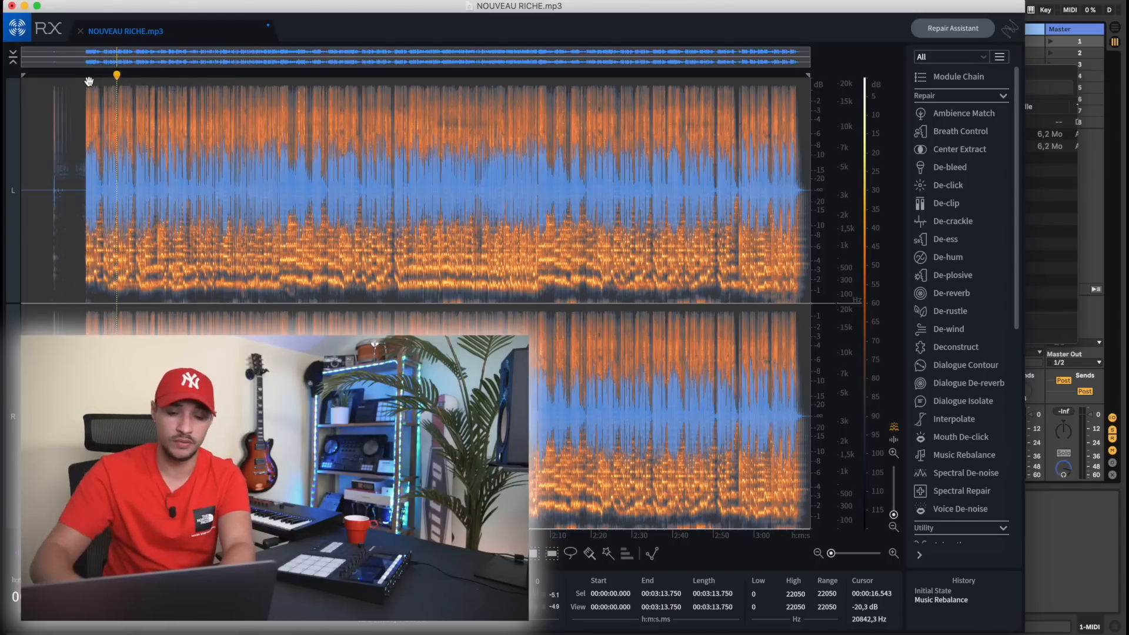
pyautogui.click(189, 107)
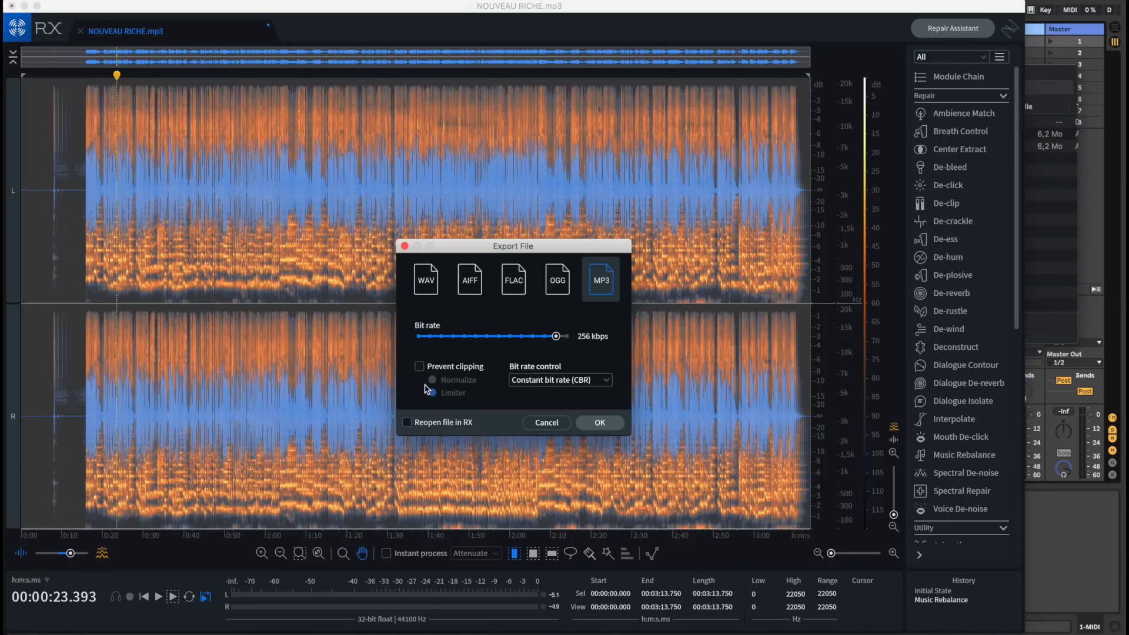
pyautogui.click(601, 424)
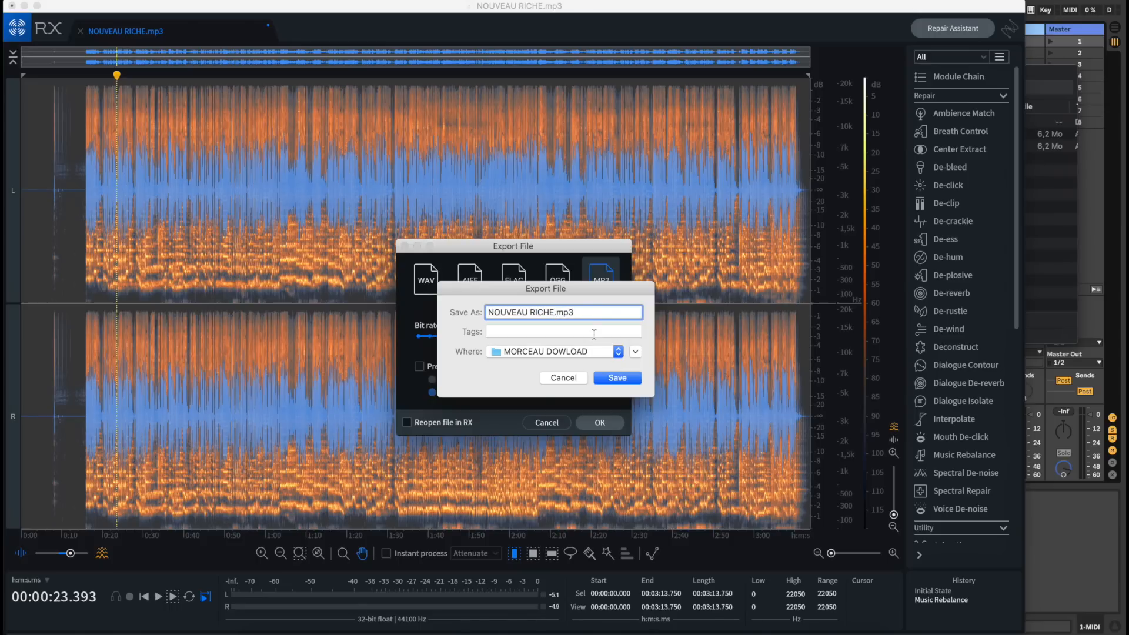
pyautogui.click(614, 377)
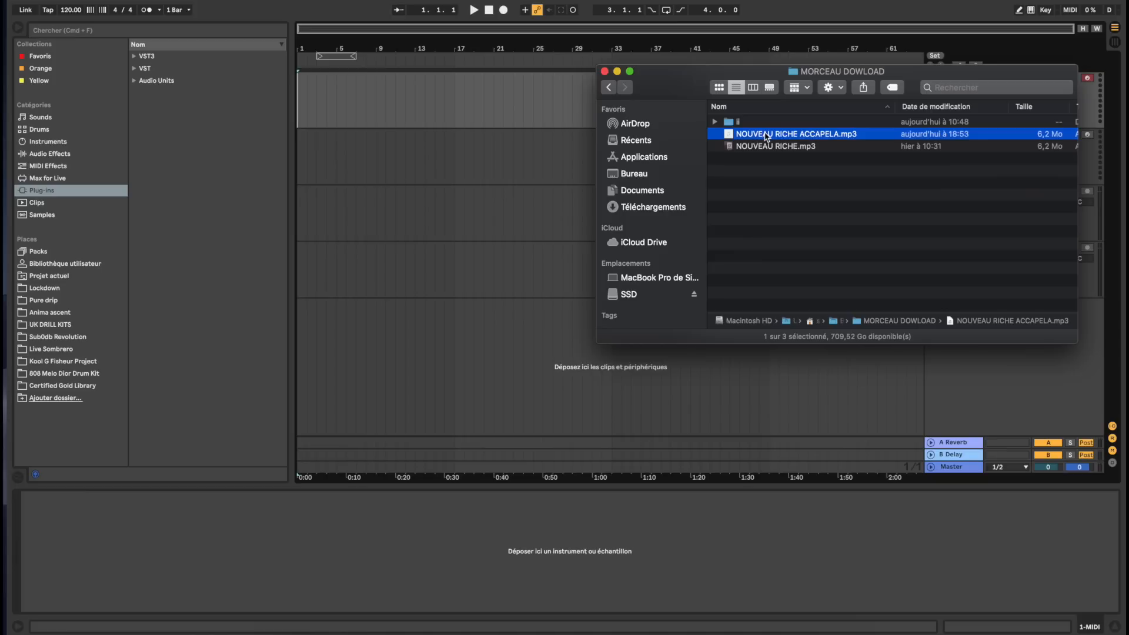
# Switch to Ableton Live, import NOUVEAU RICHE.mp3 onto track 3, and check the auto-warp preferences for long samples
pyautogui.click(788, 136)
pyautogui.moveTo(779, 153); pyautogui.dragTo(338, 209)
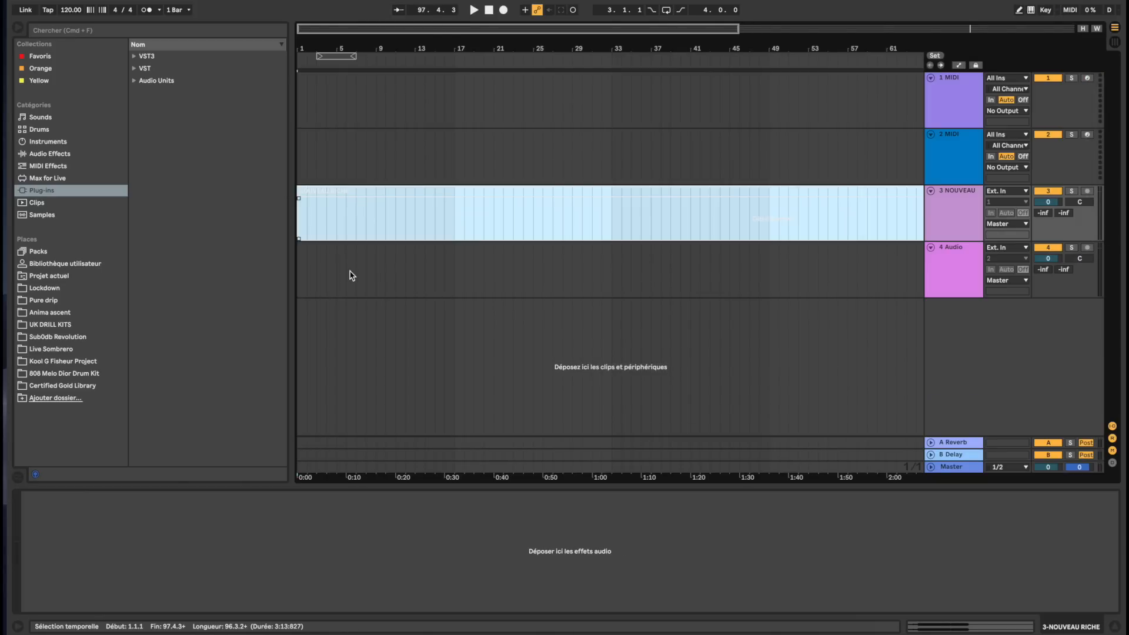
pyautogui.press('super+comma')
pyautogui.click(426, 283)
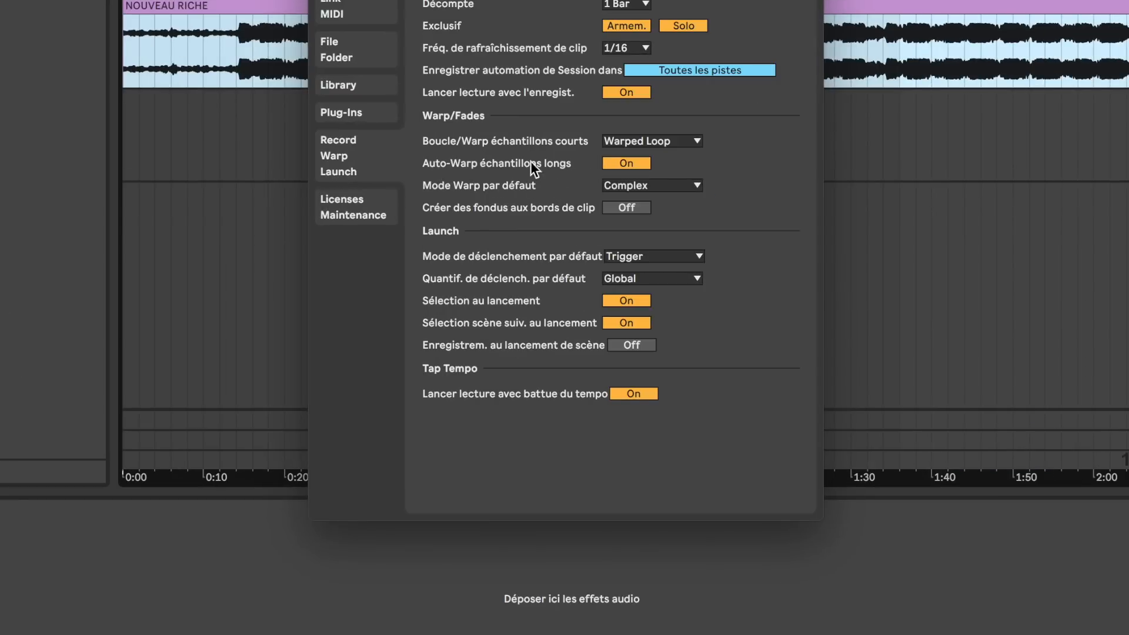
pyautogui.press('Escape')
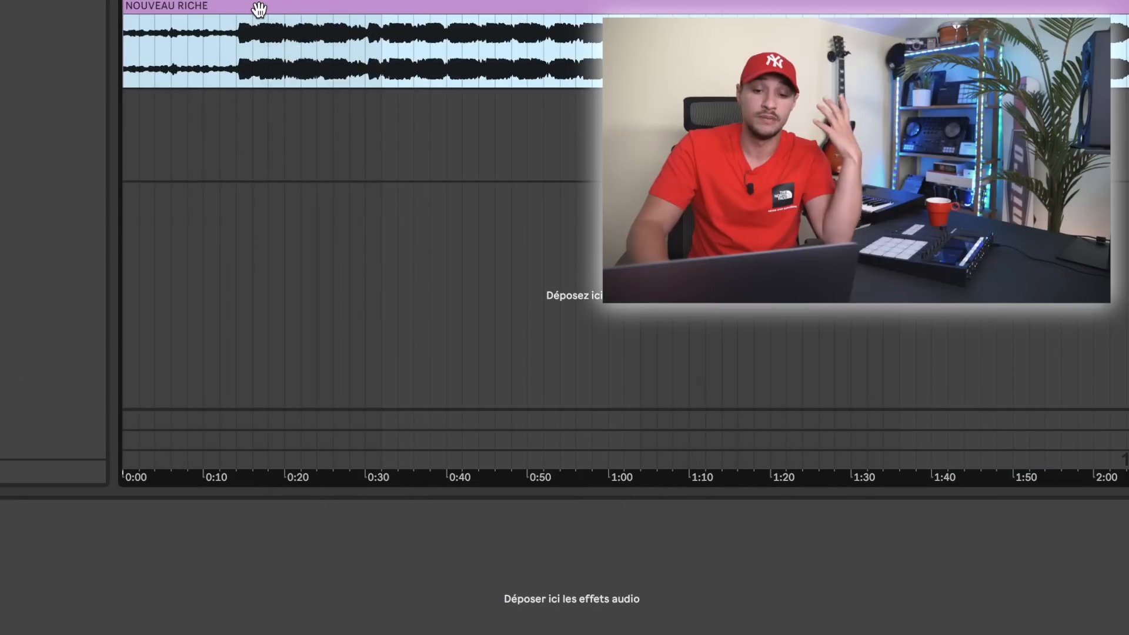
# Open the NOUVEAU RICHE clip's sample editor, enable the metronome, and play the song to check its timing
pyautogui.doubleClick(259, 9)
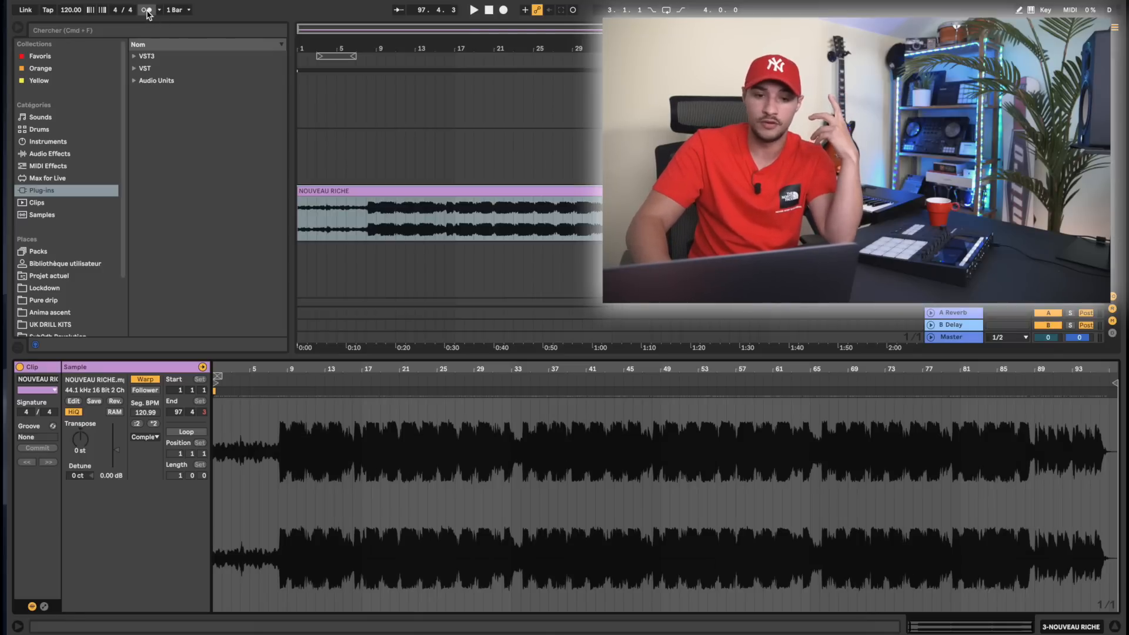
pyautogui.click(147, 10)
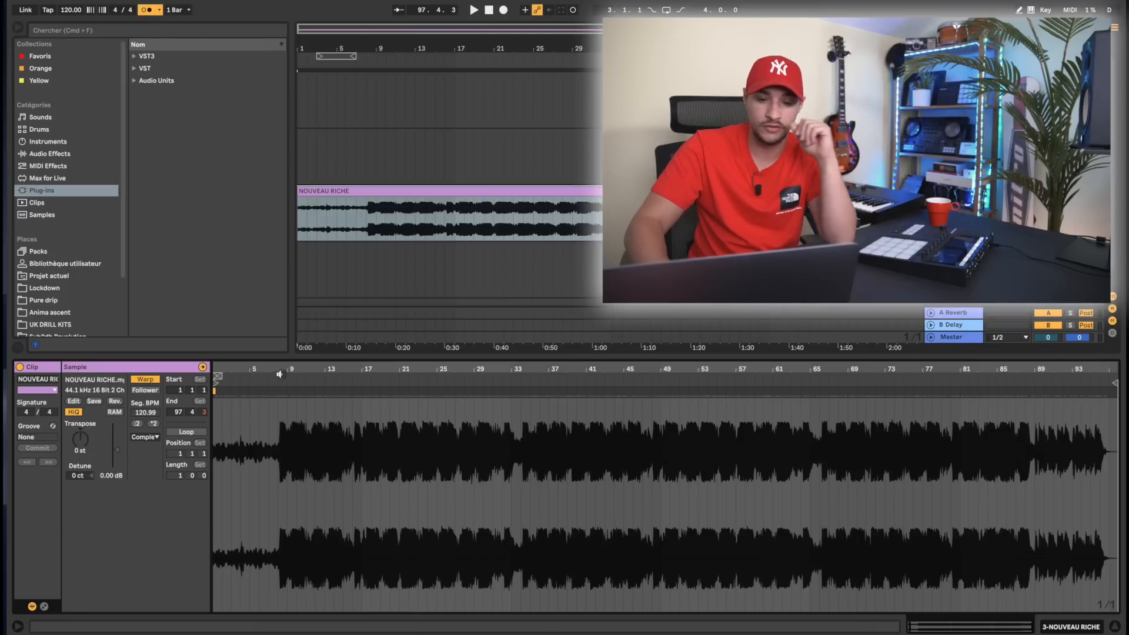
pyautogui.press('space')
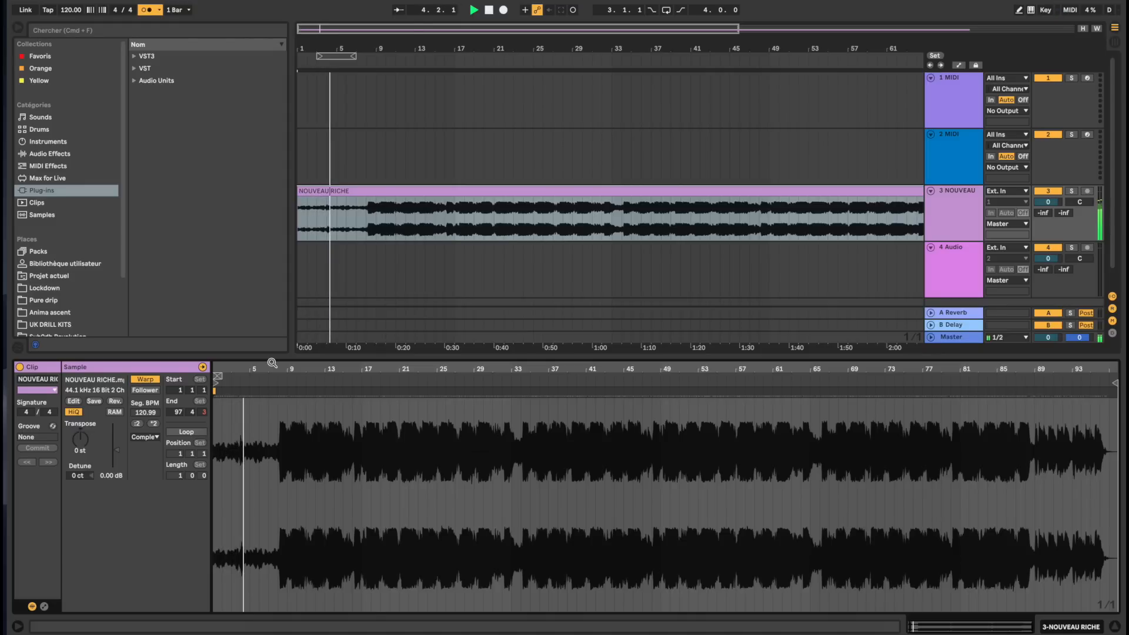
pyautogui.press('space')
# Shift the NOUVEAU RICHE clip's warp marker to 1.4.1 to align the song with the grid, and check it by playback
pyautogui.moveTo(248, 371); pyautogui.dragTo(247, 444)
pyautogui.hscroll(-3, 306, 403)
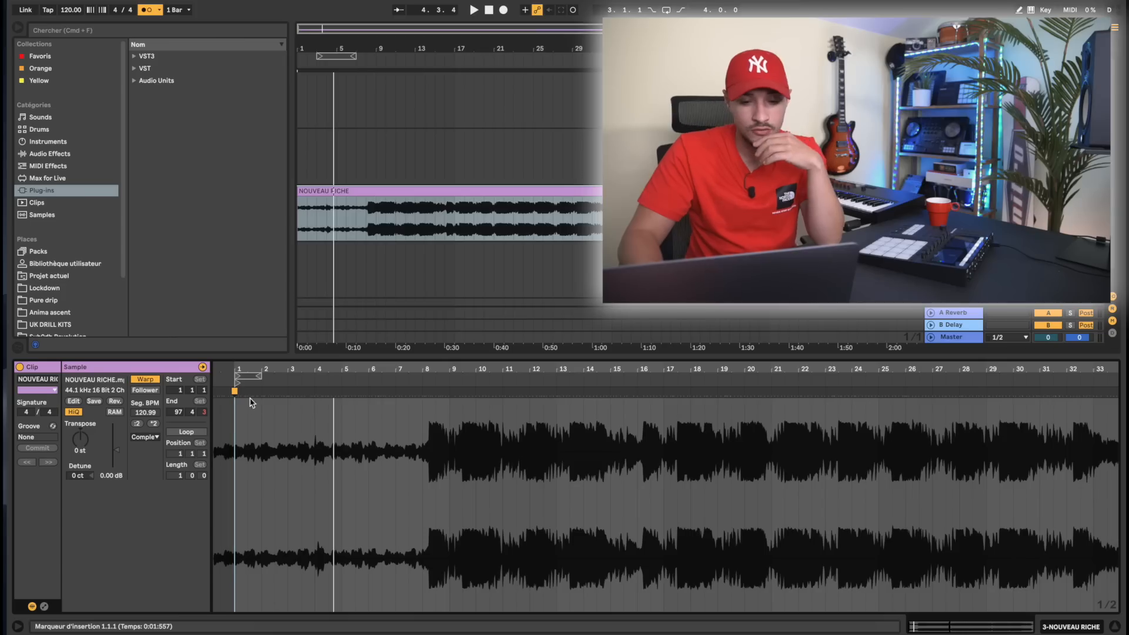
pyautogui.moveTo(235, 392); pyautogui.dragTo(263, 393)
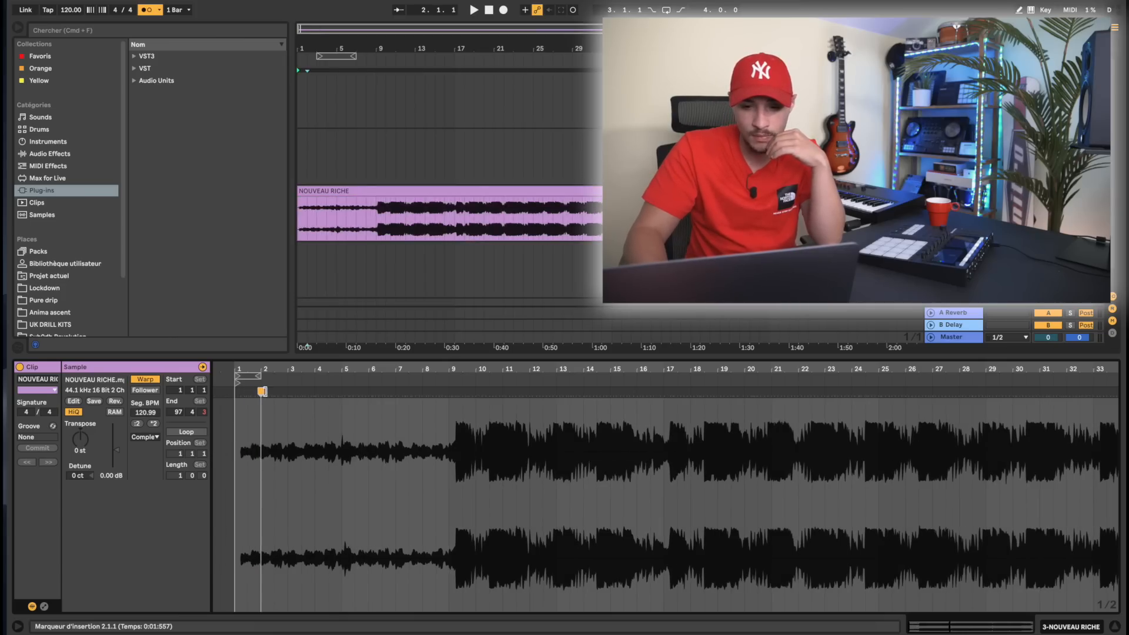
pyautogui.moveTo(434, 370); pyautogui.dragTo(404, 407)
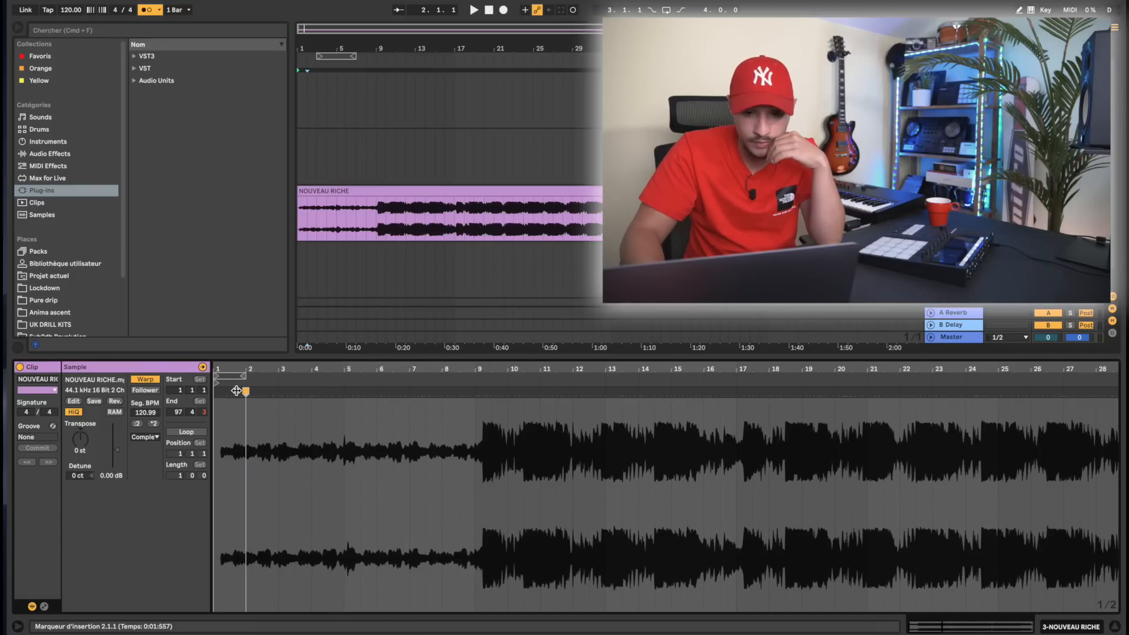
pyautogui.moveTo(237, 391); pyautogui.dragTo(230, 392)
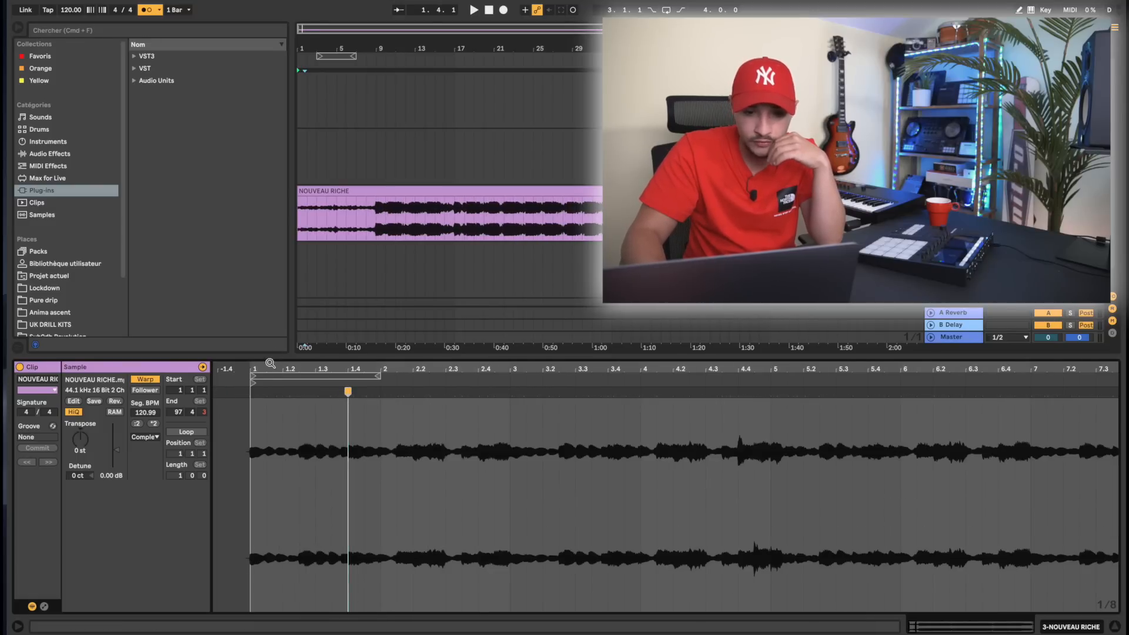
pyautogui.moveTo(270, 364); pyautogui.dragTo(291, 183)
pyautogui.press('space')
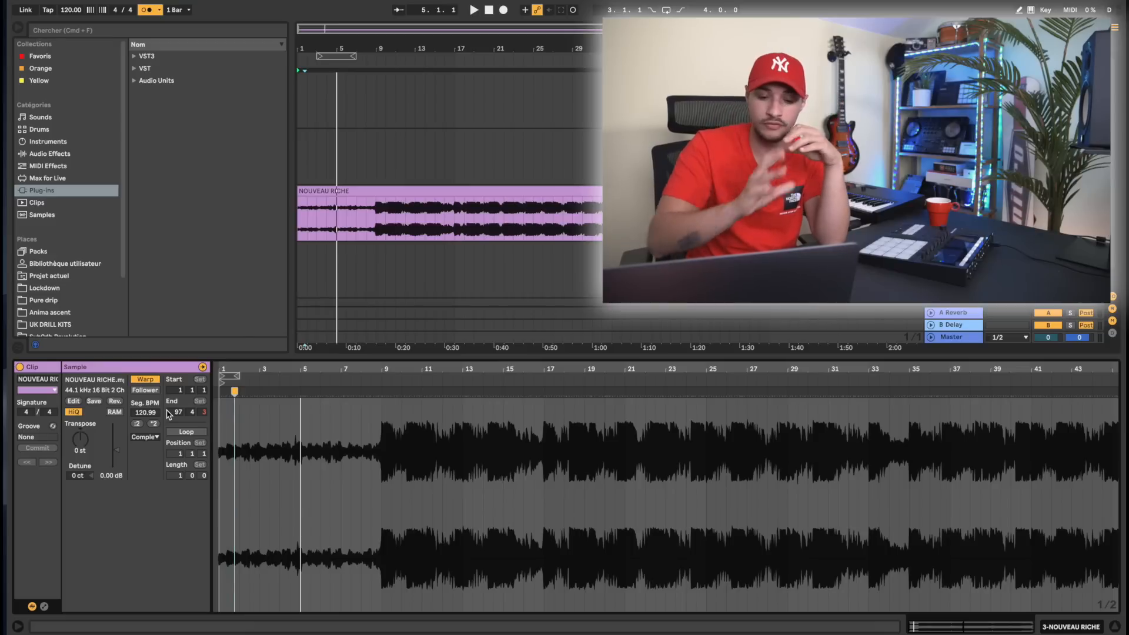
# Import NOUVEAU RICHE ACCAPELA.mp3 onto track 2 and place a warp marker where the vocal enters, just before bar 9
pyautogui.click(290, 629)
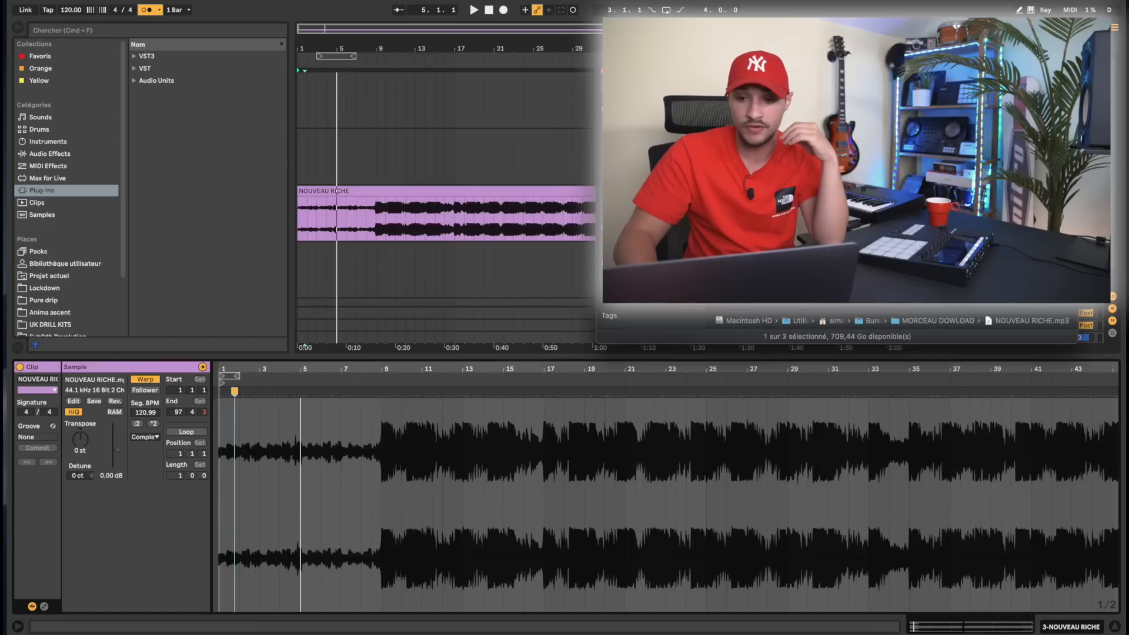
pyautogui.moveTo(580, 138); pyautogui.dragTo(301, 144)
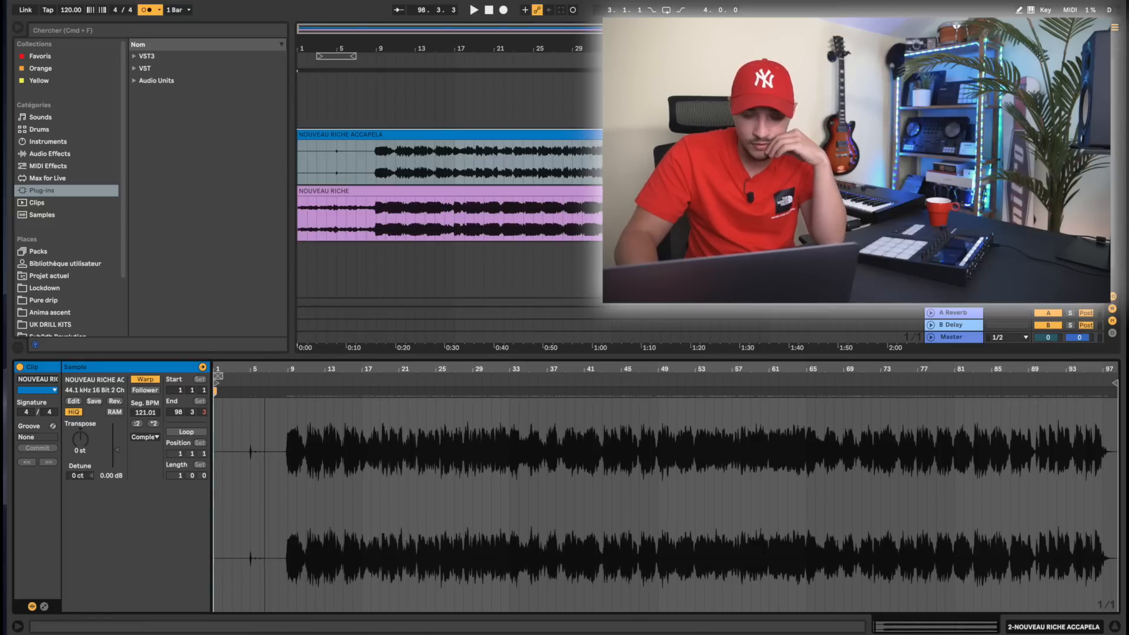
pyautogui.moveTo(266, 367); pyautogui.dragTo(265, 425)
pyautogui.click(406, 392)
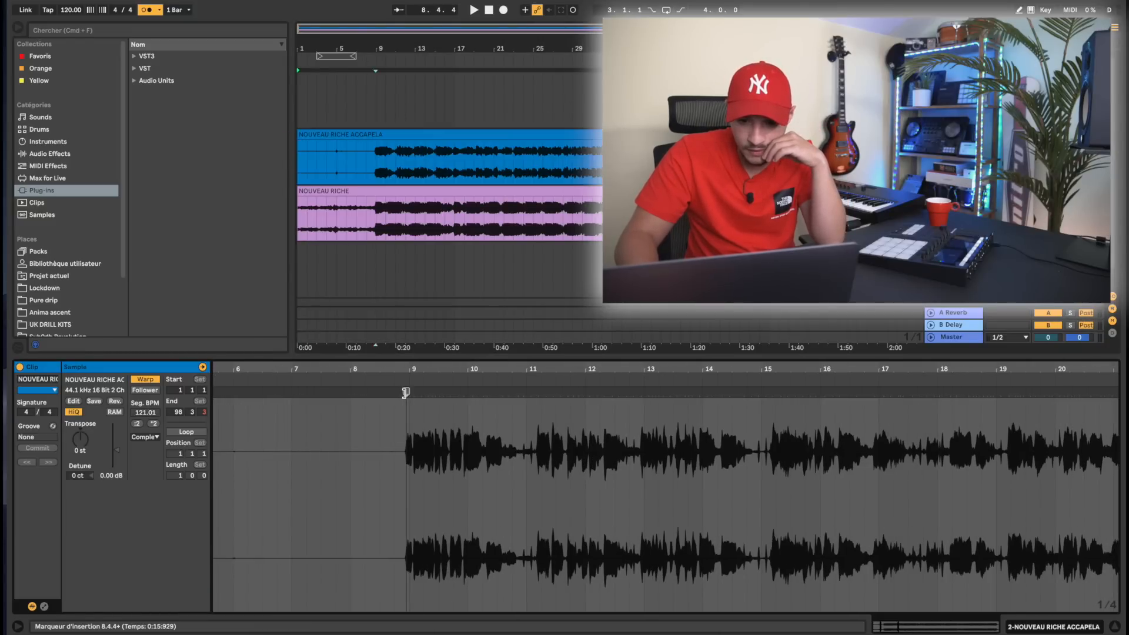
# Align the acapella's vocal entry to 9.1.1, set its segment BPM to 120.99, and play both tracks to check sync
pyautogui.press('Home')
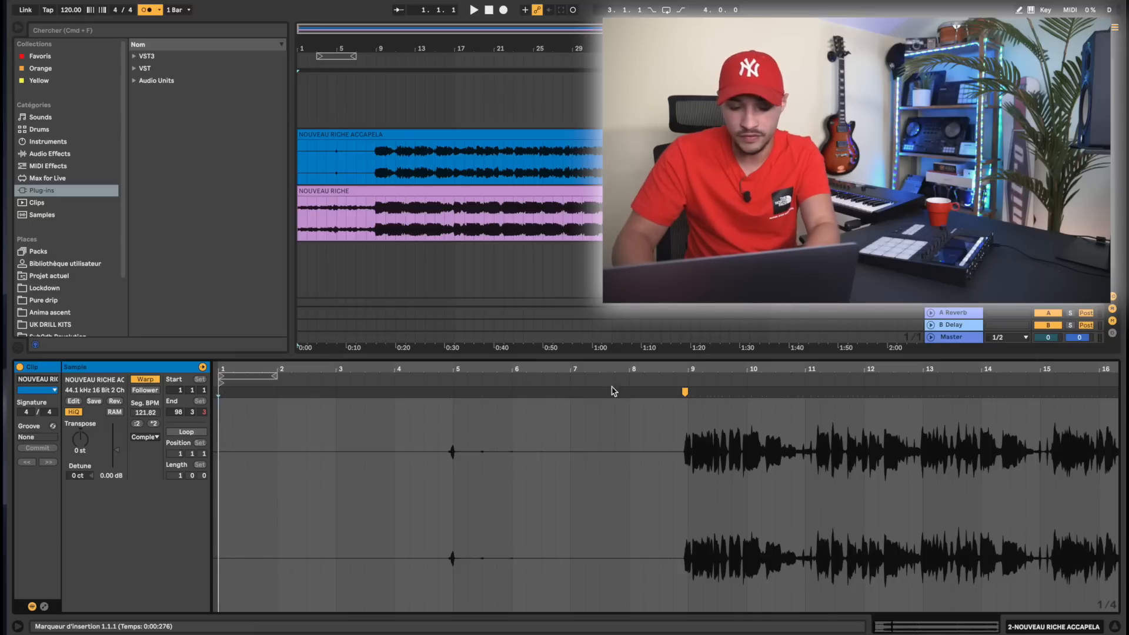
pyautogui.moveTo(684, 391); pyautogui.dragTo(689, 390)
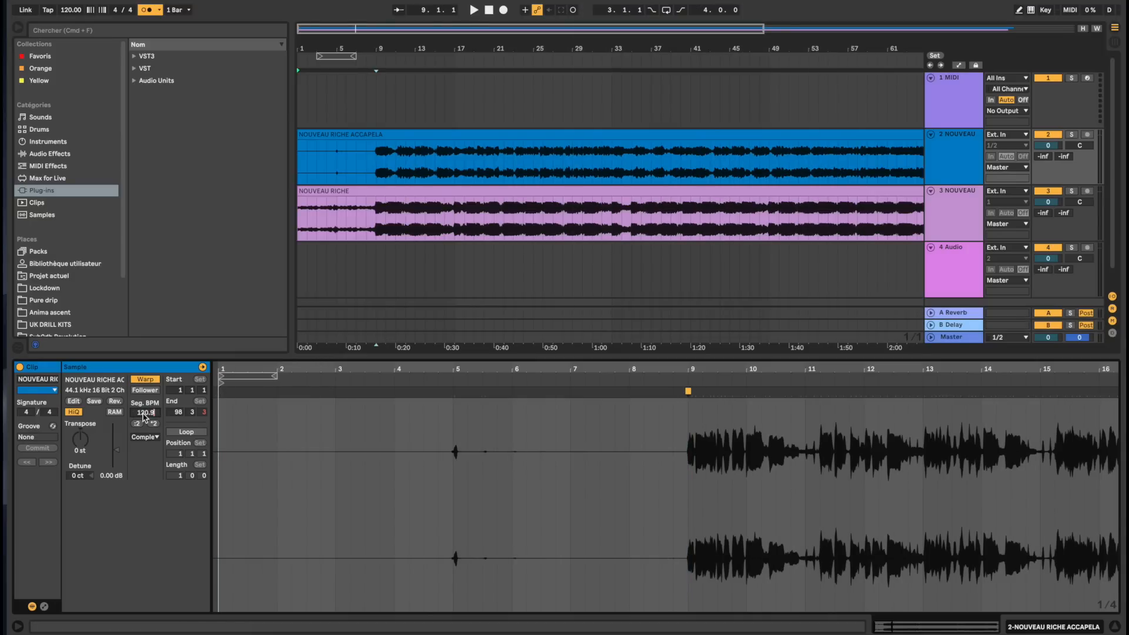
pyautogui.press('space')
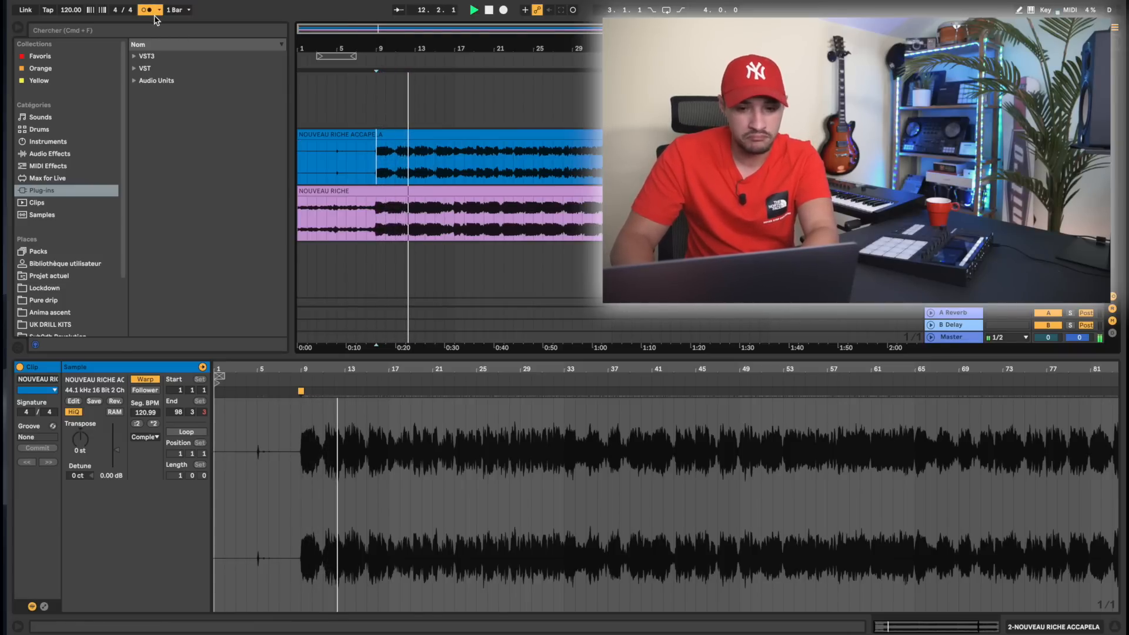
pyautogui.press('space')
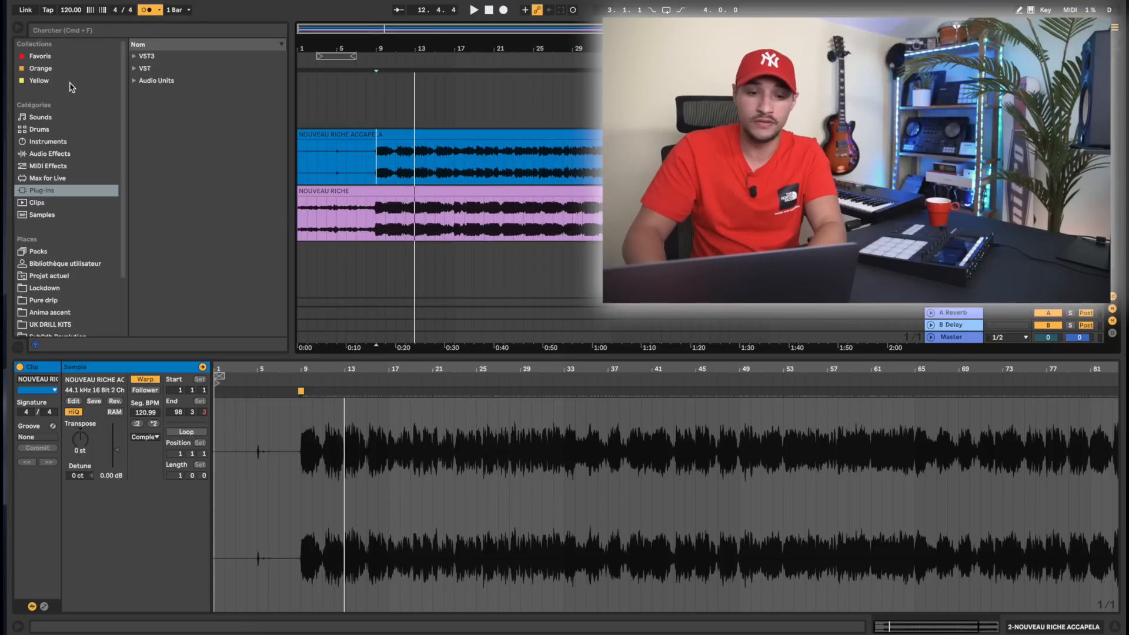
# Search the plug-ins for "q 3" and load the Audio Units version of FabFilter Pro-Q 3 on the acapella track
pyautogui.click(71, 32)
pyautogui.write('q 3')
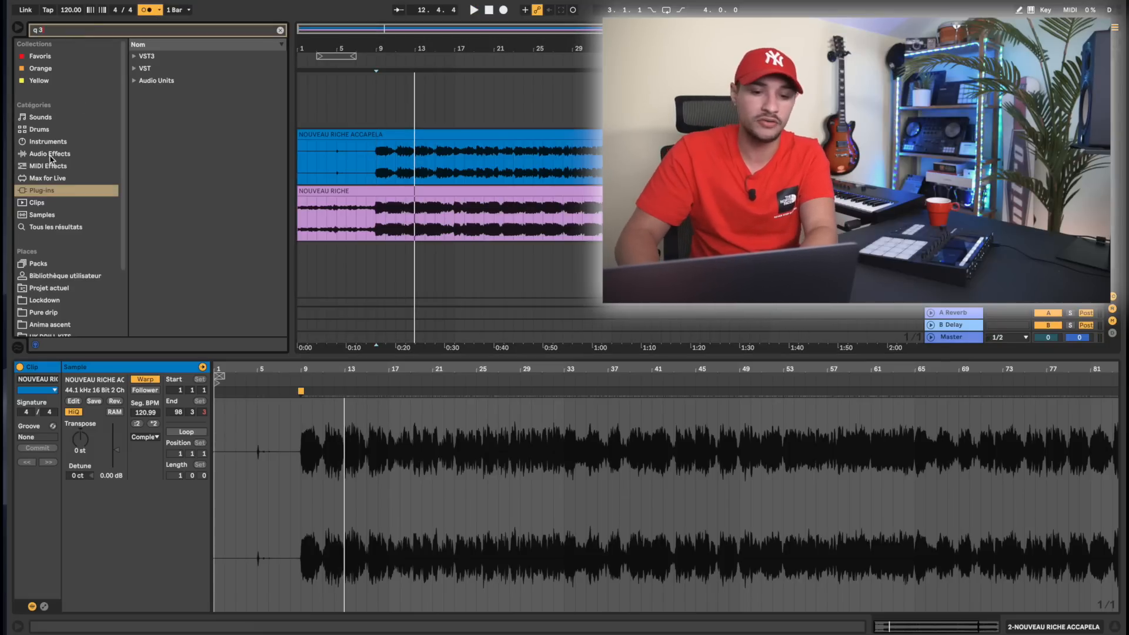
pyautogui.click(134, 82)
pyautogui.click(141, 93)
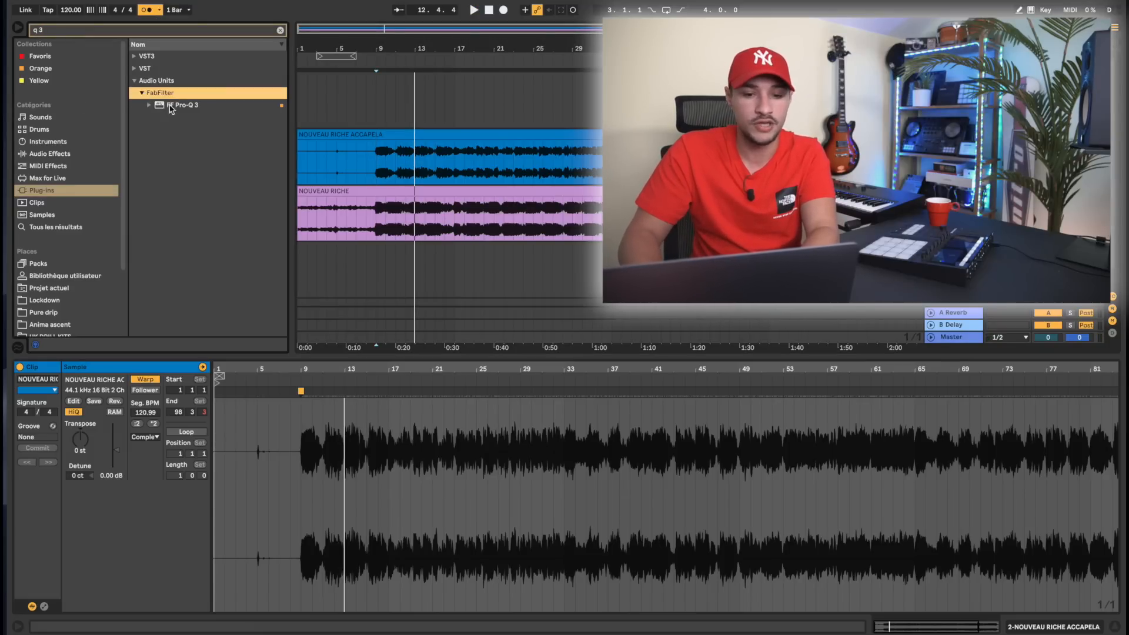
pyautogui.click(174, 105)
pyautogui.moveTo(322, 292); pyautogui.dragTo(408, 360)
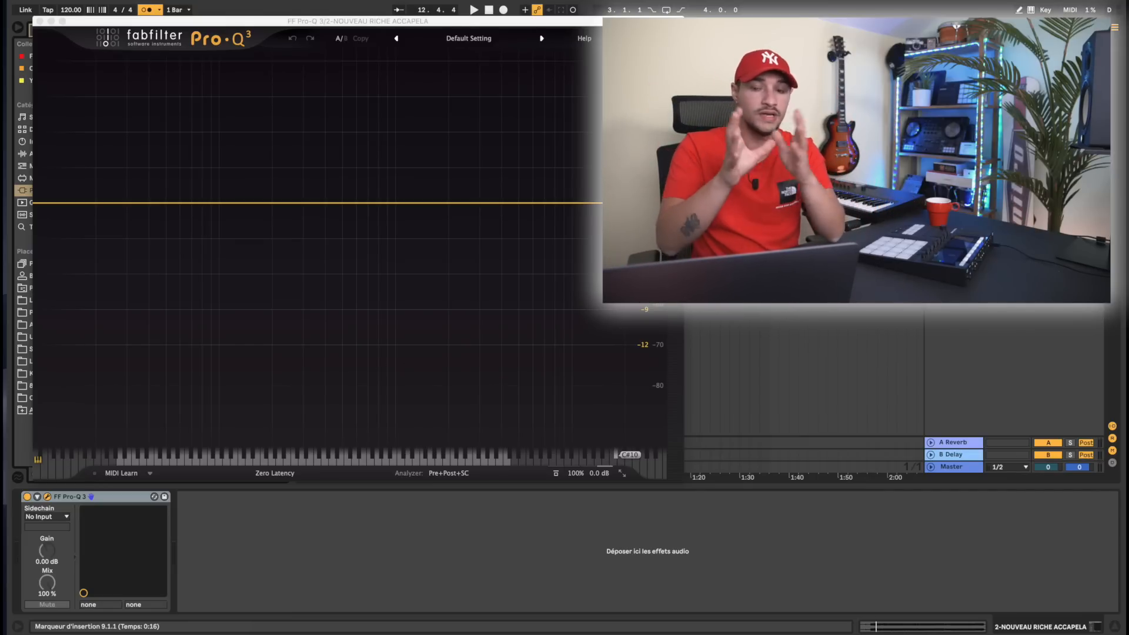
# Add a 12 dB/oct High Cut band at about 22.5 Hz in Pro-Q 3 and apply it to the Side signal
pyautogui.doubleClick(618, 456)
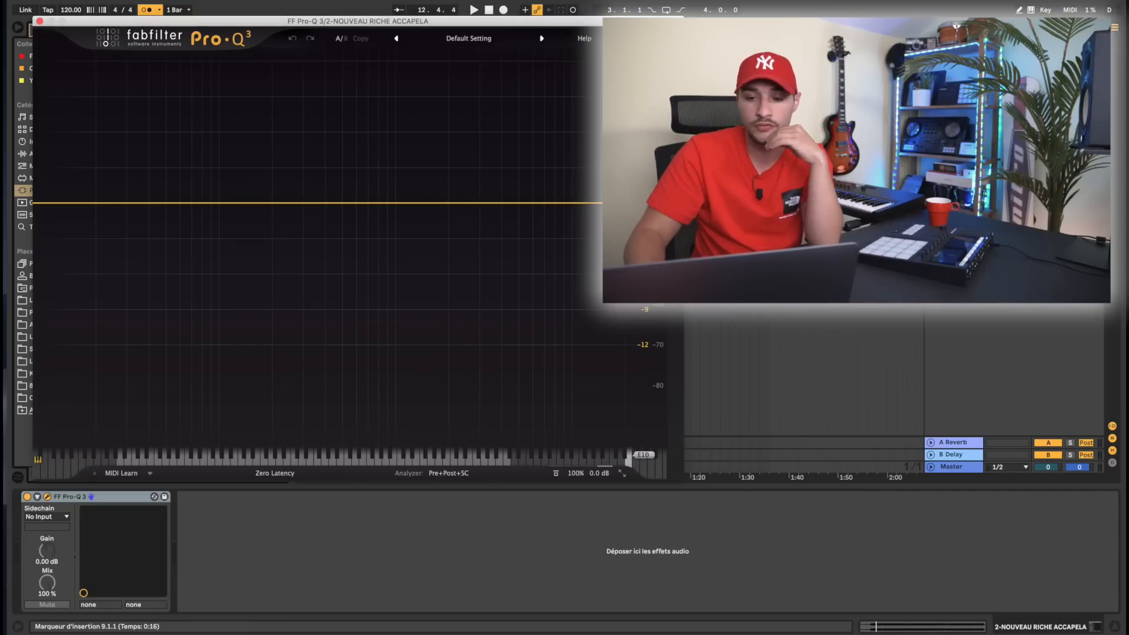
pyautogui.moveTo(618, 204); pyautogui.dragTo(104, 215)
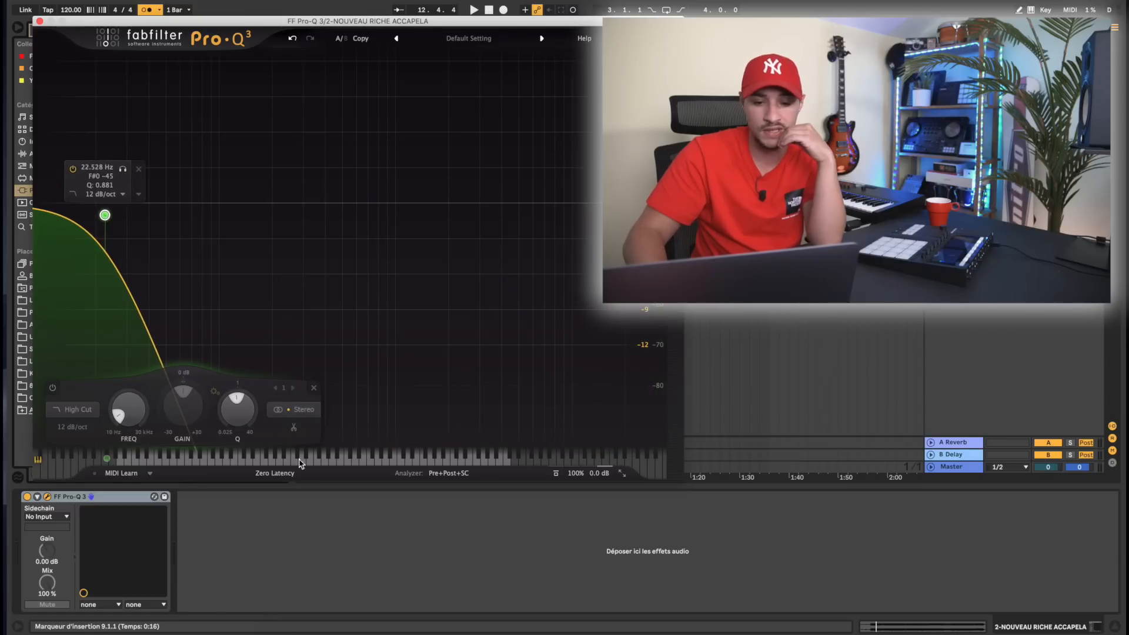
pyautogui.click(312, 410)
pyautogui.click(305, 396)
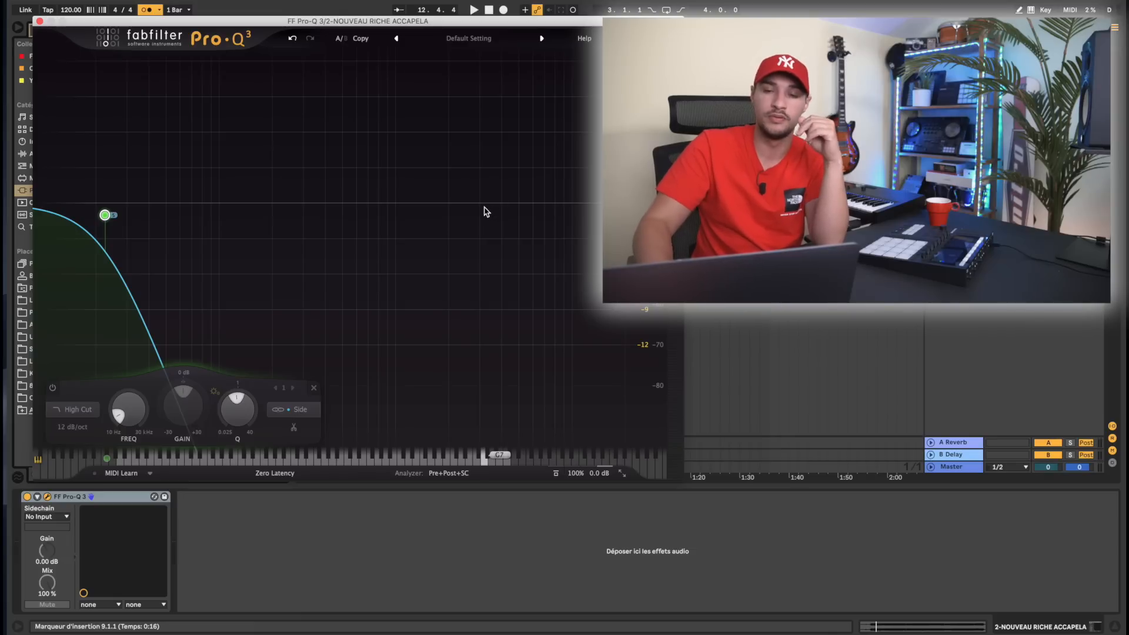
# Add a second bell band in Stereo mode, cutting 5.94 dB at about 7448 Hz with a Q of about 8.5
pyautogui.moveTo(469, 212); pyautogui.dragTo(466, 154)
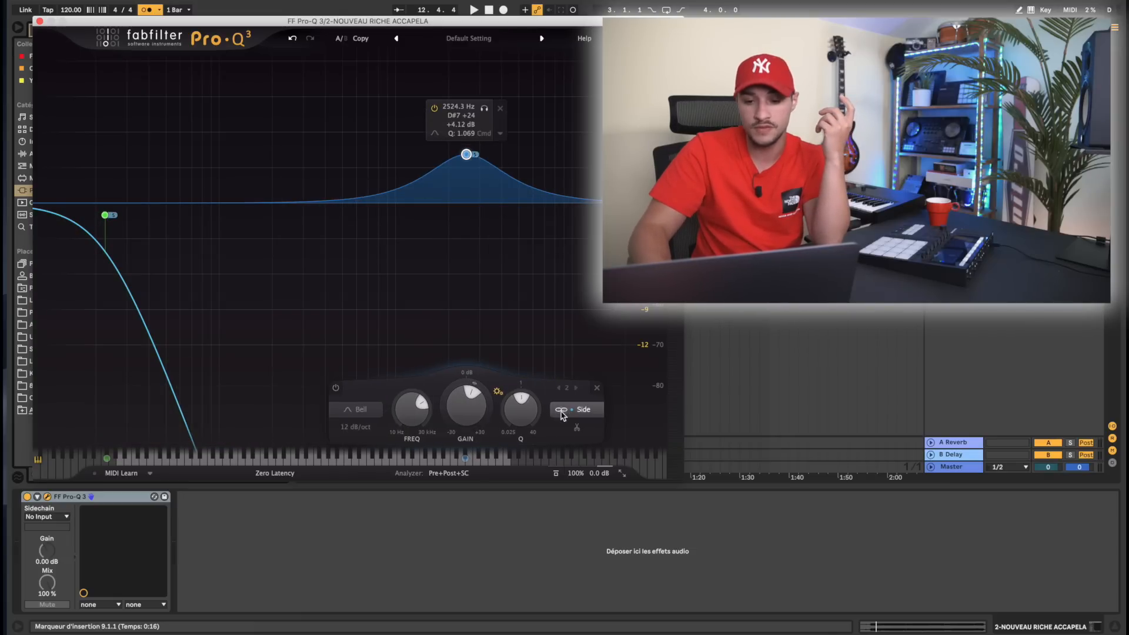
pyautogui.click(585, 410)
pyautogui.click(585, 367)
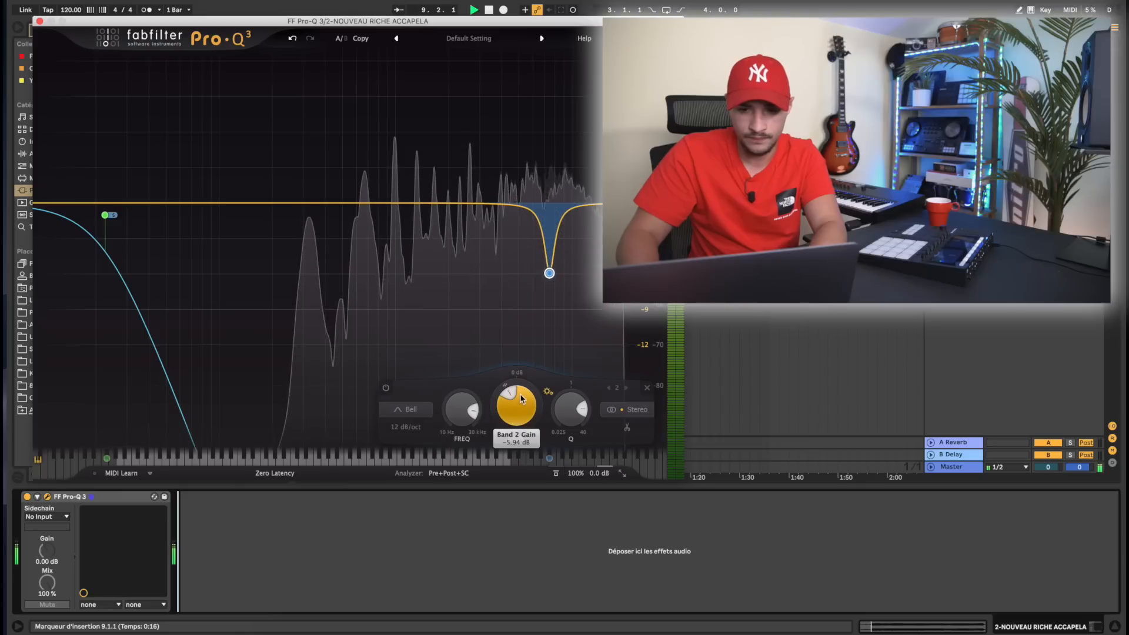
# Add a third, narrow bell band cutting 7.93 dB and a 12 dB/oct High Cut band at about 13363 Hz with a Q of 1.407
pyautogui.moveTo(505, 176); pyautogui.dragTo(505, 101)
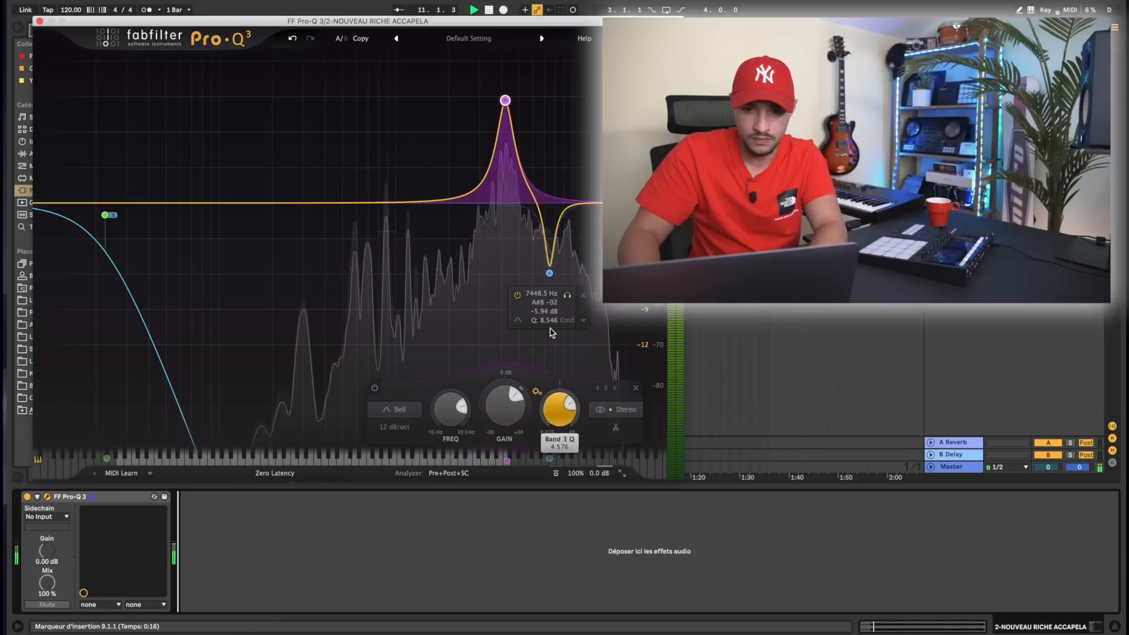
pyautogui.moveTo(519, 98); pyautogui.dragTo(515, 297)
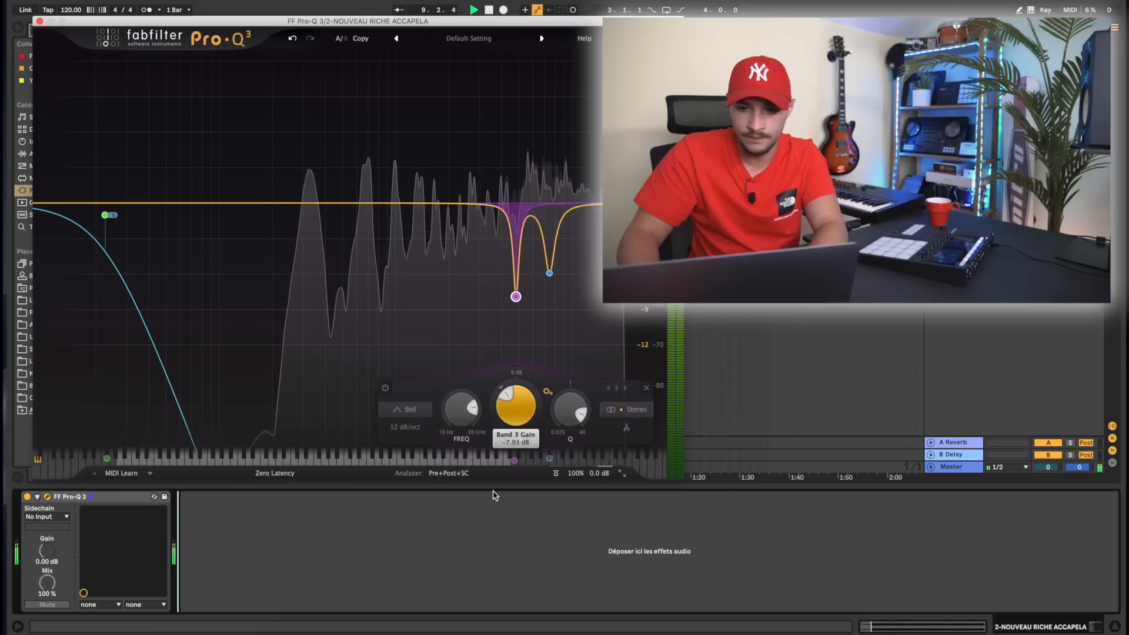
pyautogui.press('space')
pyautogui.doubleClick(638, 201)
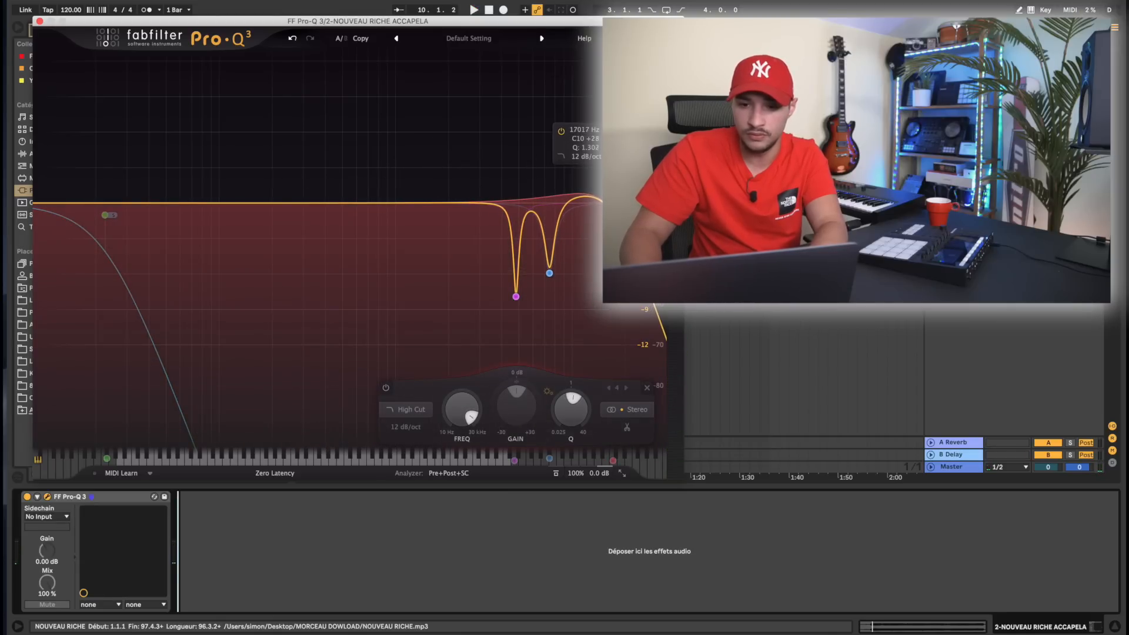
pyautogui.moveTo(613, 177); pyautogui.dragTo(610, 175)
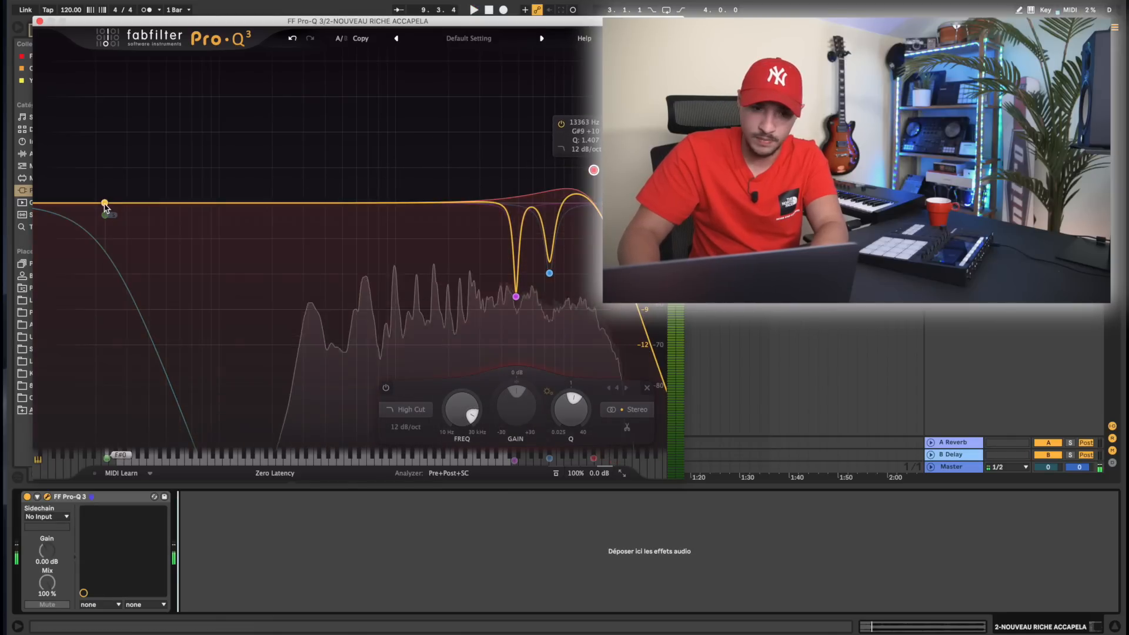
# Add a 0 dB Low Shelf band at about 22.4 Hz and a Low Cut band rolling off the frequencies below the vocal
pyautogui.doubleClick(105, 203)
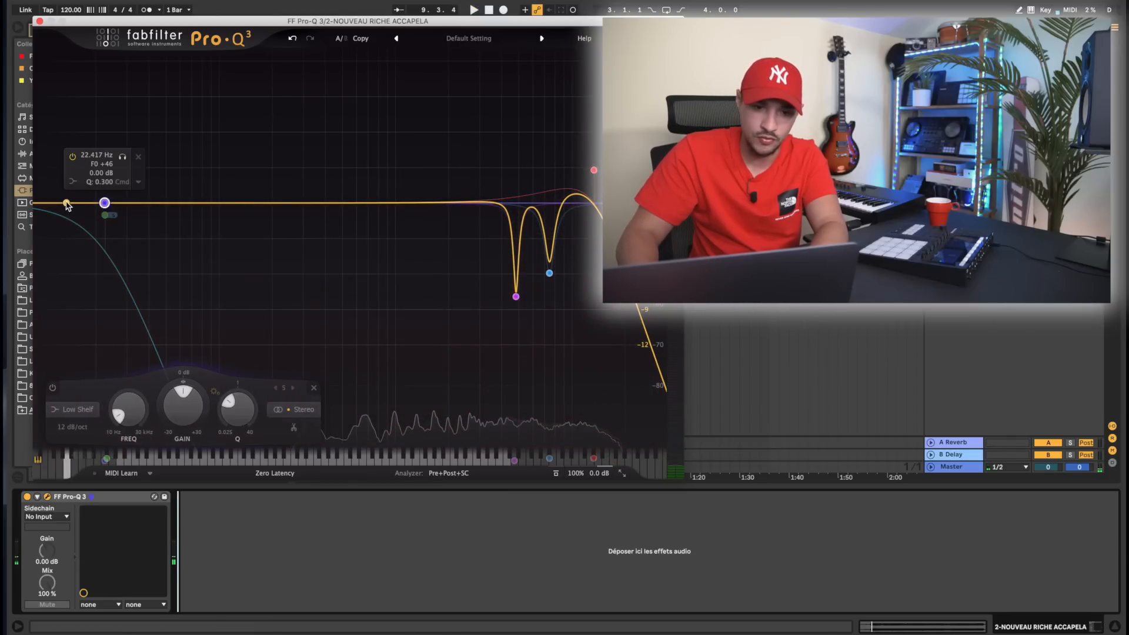
pyautogui.doubleClick(66, 204)
pyautogui.moveTo(66, 204); pyautogui.dragTo(294, 184)
pyautogui.press('space')
pyautogui.press('space')
# Add a narrow midrange bell cut and a 1.66 dB bell boost at about 3107 Hz with a Q of 1.325, then close the EQ
pyautogui.moveTo(382, 202); pyautogui.dragTo(415, 236)
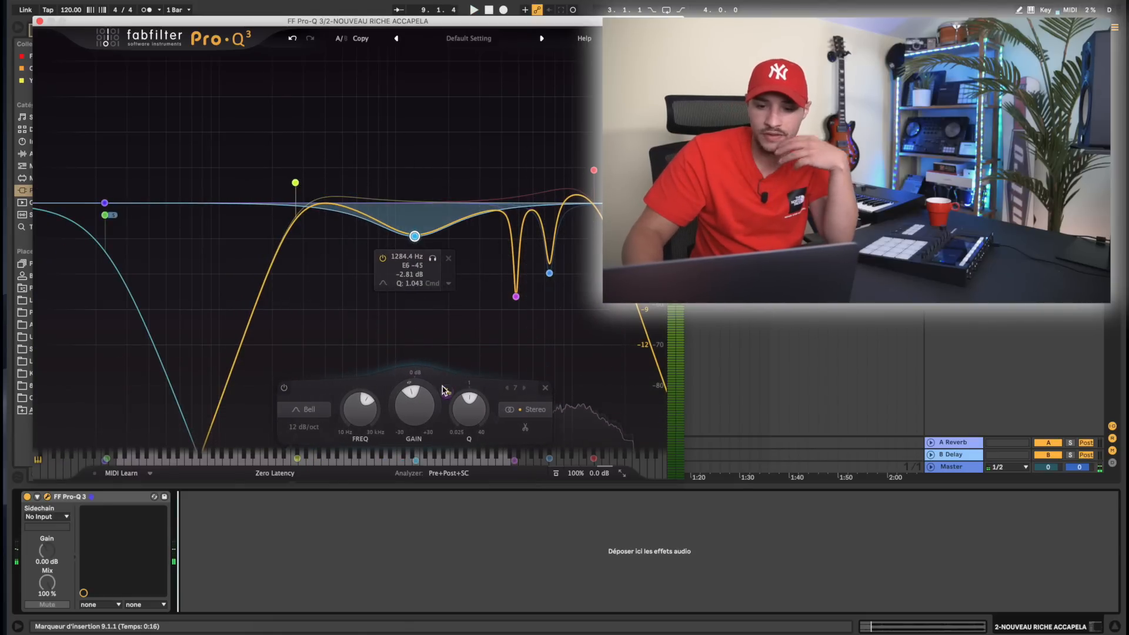
pyautogui.moveTo(467, 410); pyautogui.dragTo(492, 357)
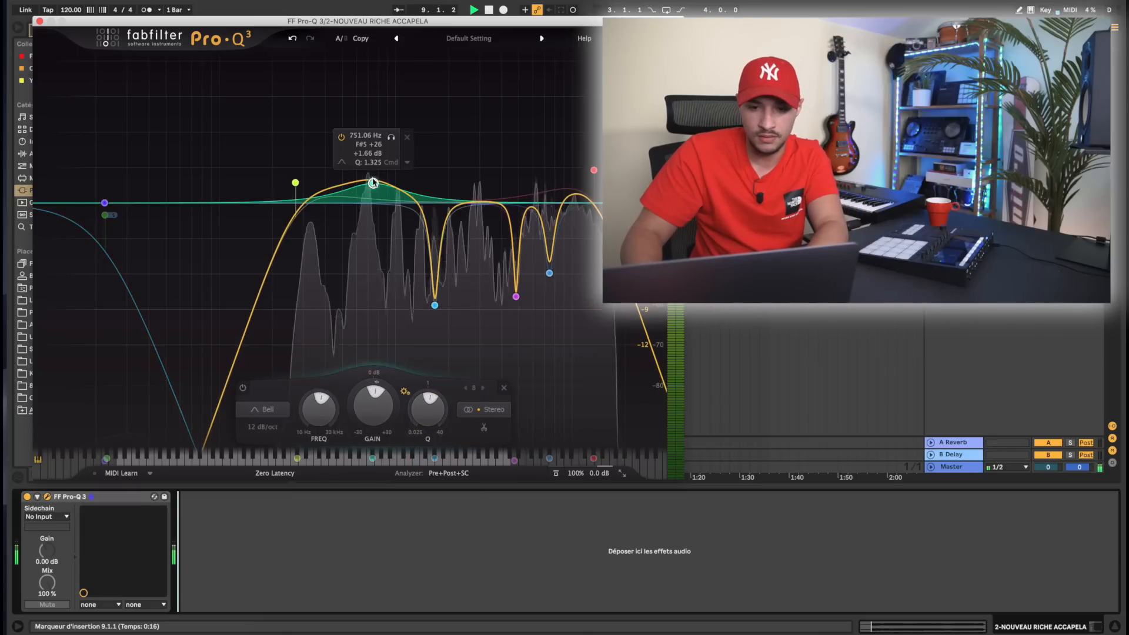
pyautogui.moveTo(373, 183); pyautogui.dragTo(480, 174)
pyautogui.press('space')
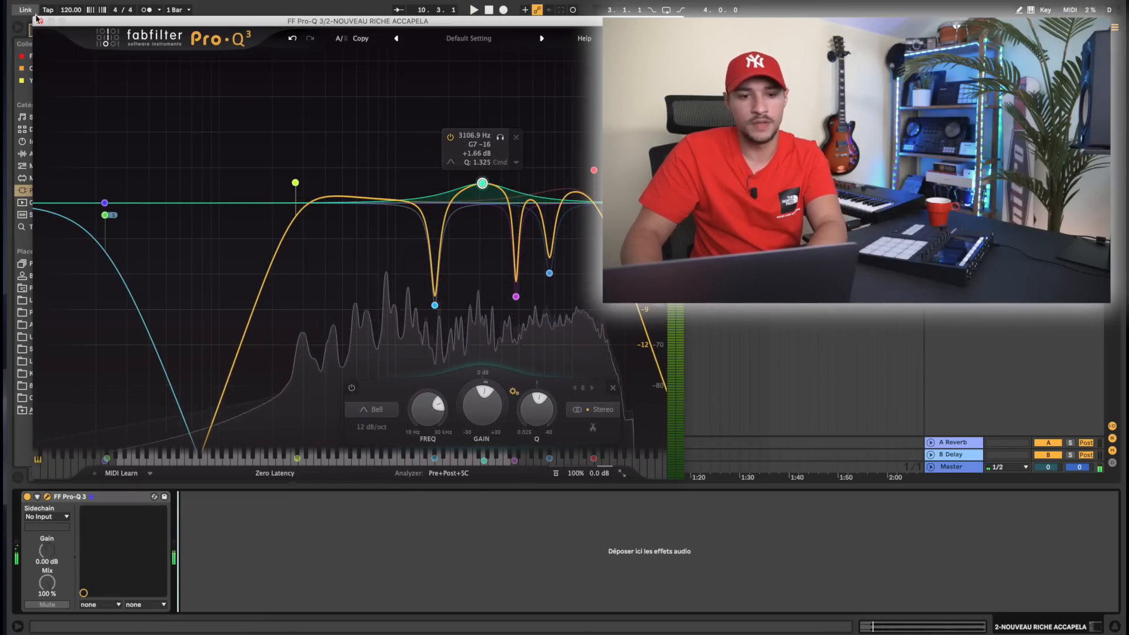
pyautogui.click(39, 20)
# Search the plug-ins for "raum", load the Audio Units version of Raum on the acapella track, and reduce its Mix below 50%
pyautogui.click(103, 32)
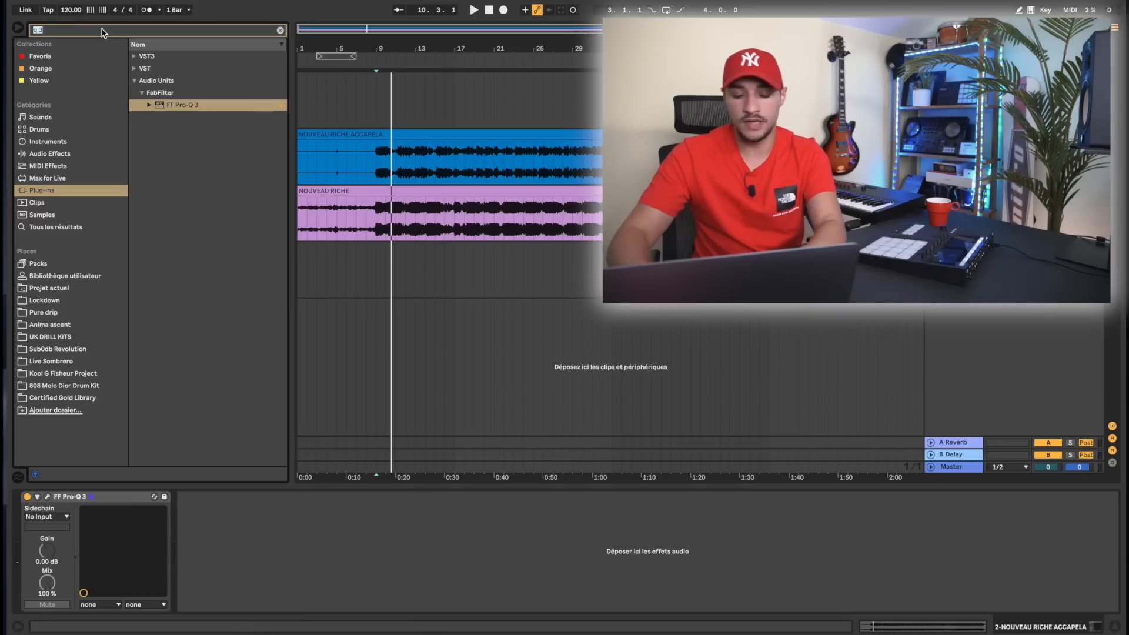
pyautogui.write('raum')
pyautogui.click(142, 81)
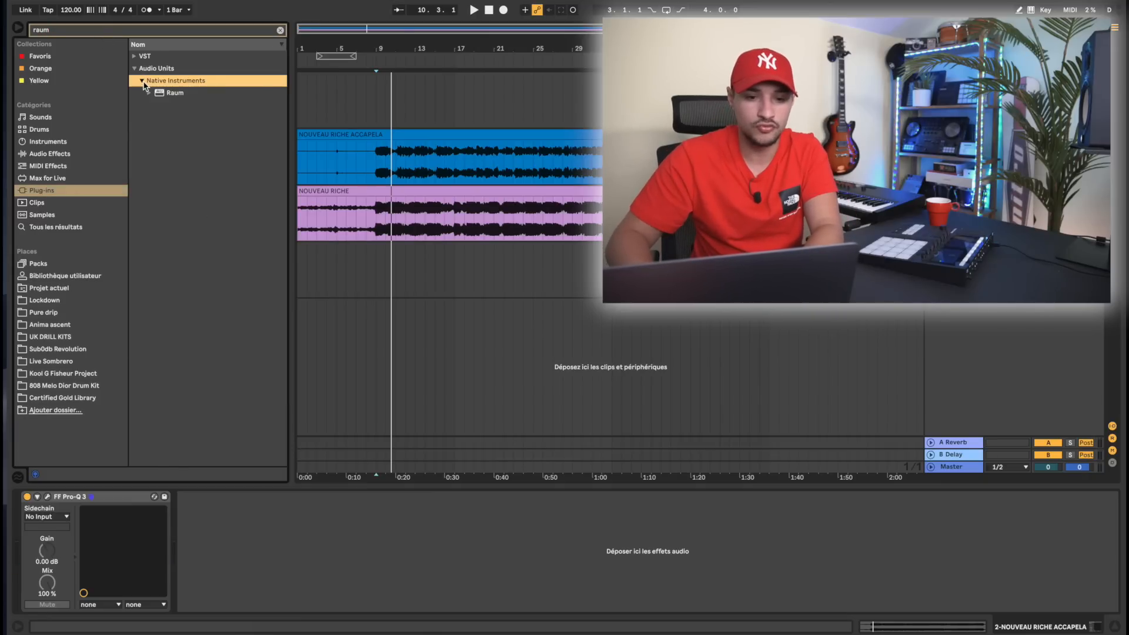
pyautogui.click(172, 94)
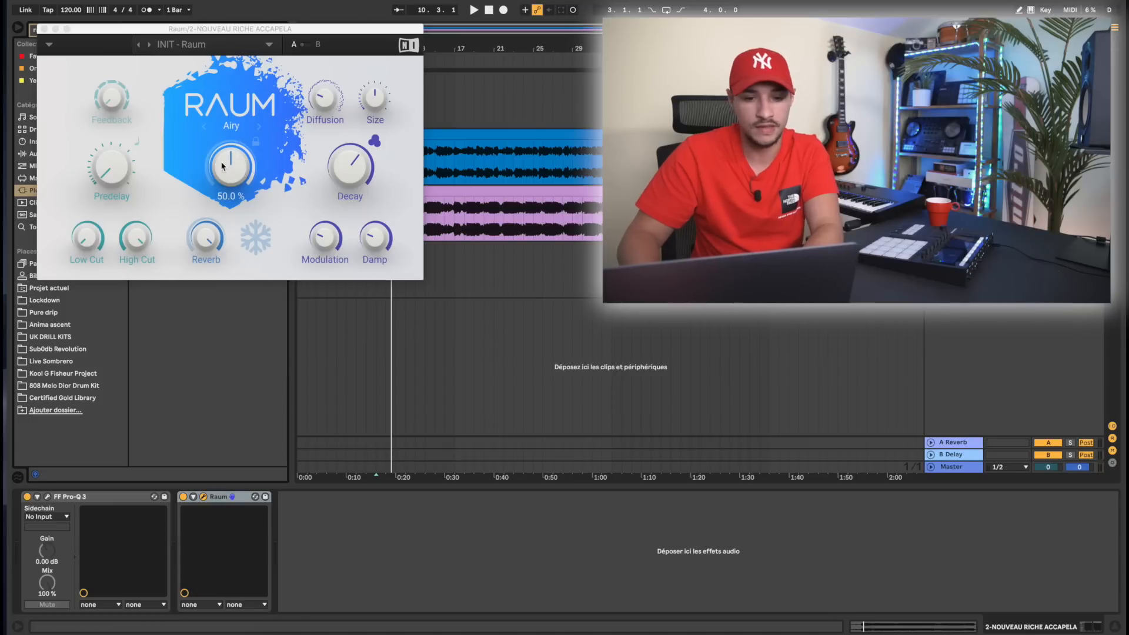
pyautogui.moveTo(223, 166); pyautogui.dragTo(222, 176)
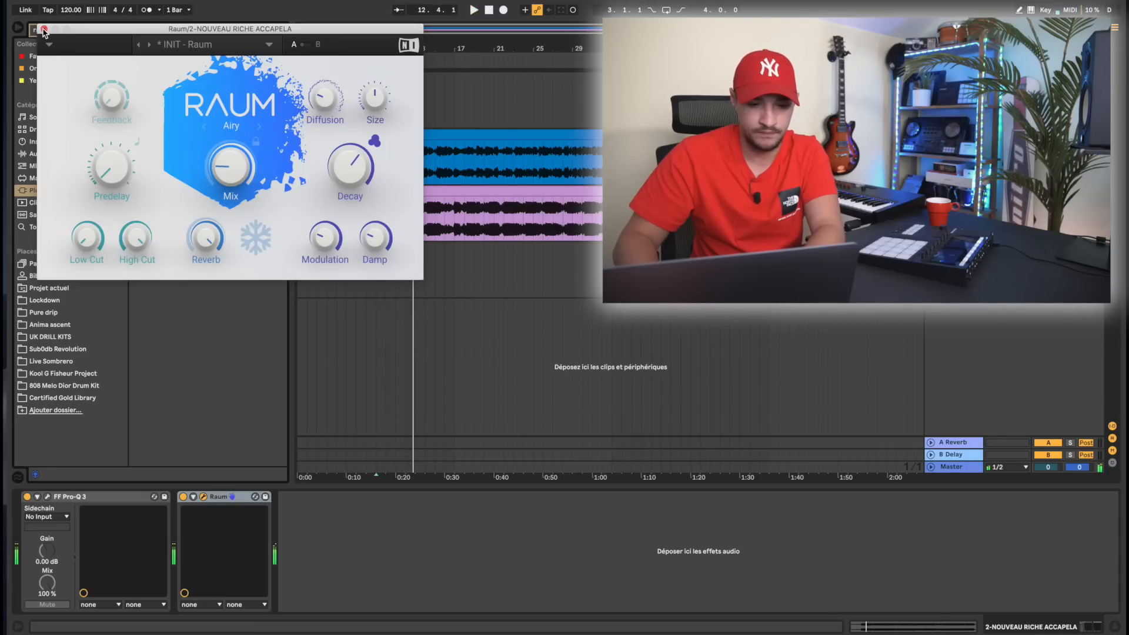
pyautogui.click(44, 29)
# Reopen Pro-Q 3 on the acapella and lower the High Cut band's frequency slightly while checking playback
pyautogui.click(48, 497)
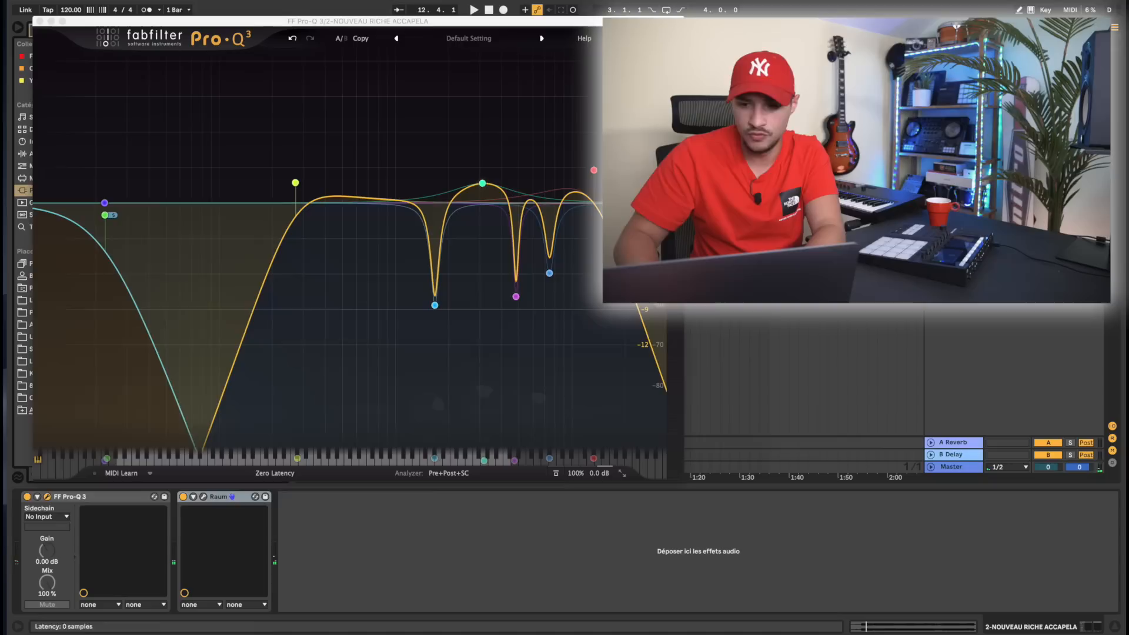
pyautogui.moveTo(581, 170); pyautogui.dragTo(573, 168)
pyautogui.press('space')
pyautogui.press('space')
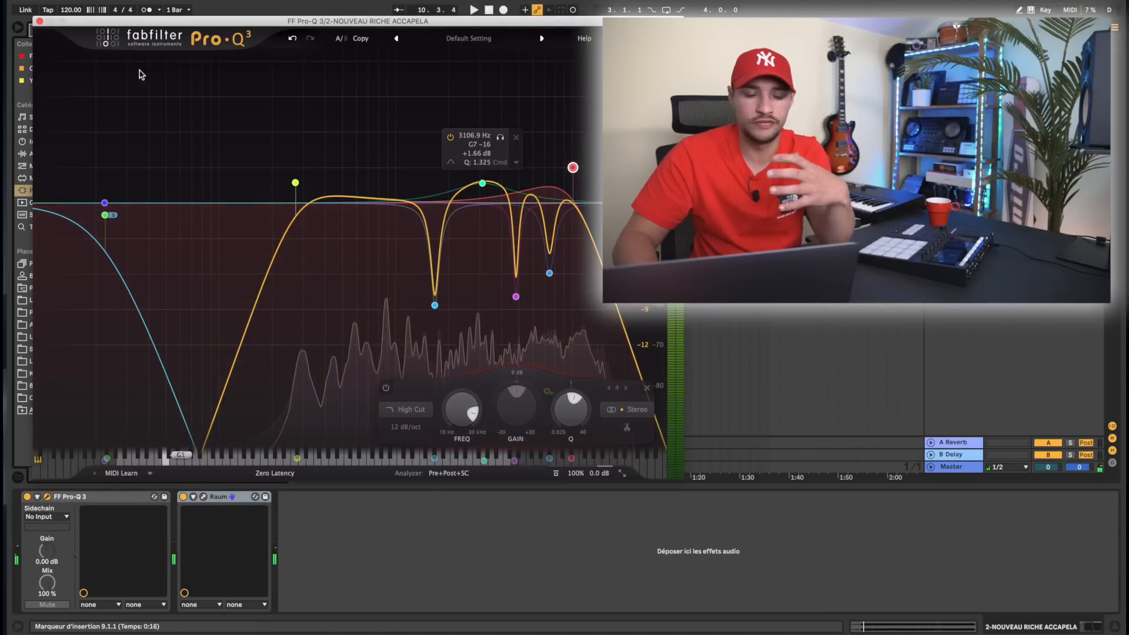
pyautogui.click(39, 21)
# Search the audio effects for "chor" and load Chorus on the acapella track after Raum
pyautogui.click(59, 153)
pyautogui.click(95, 30)
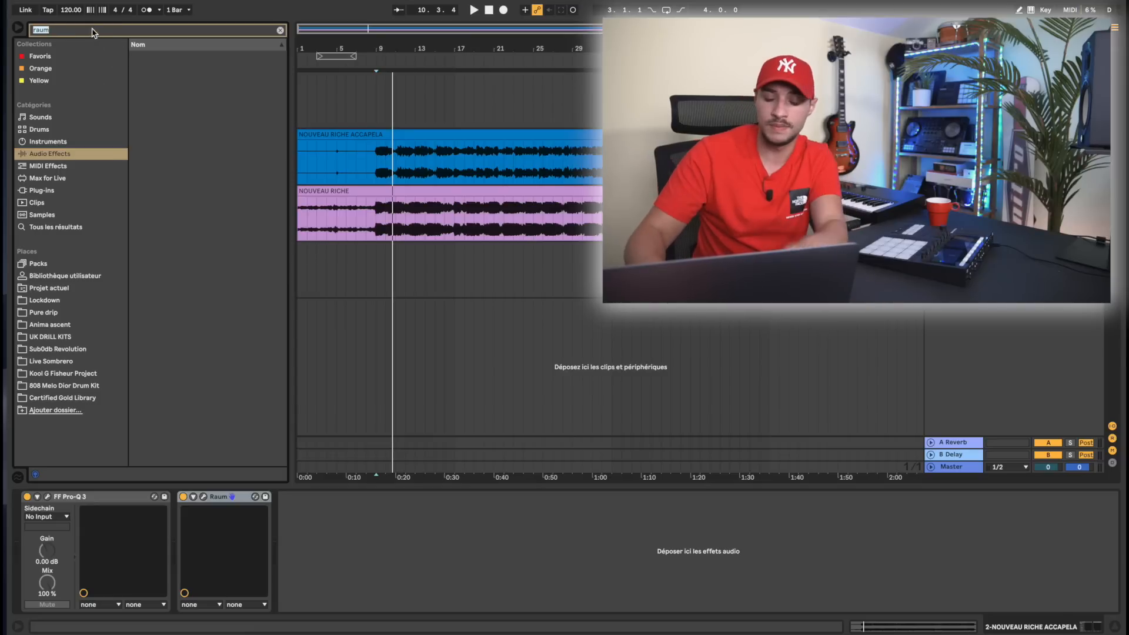
pyautogui.press('BackSpace')
pyautogui.press('BackSpace')
pyautogui.press('BackSpace')
pyautogui.press('BackSpace')
pyautogui.write('chory')
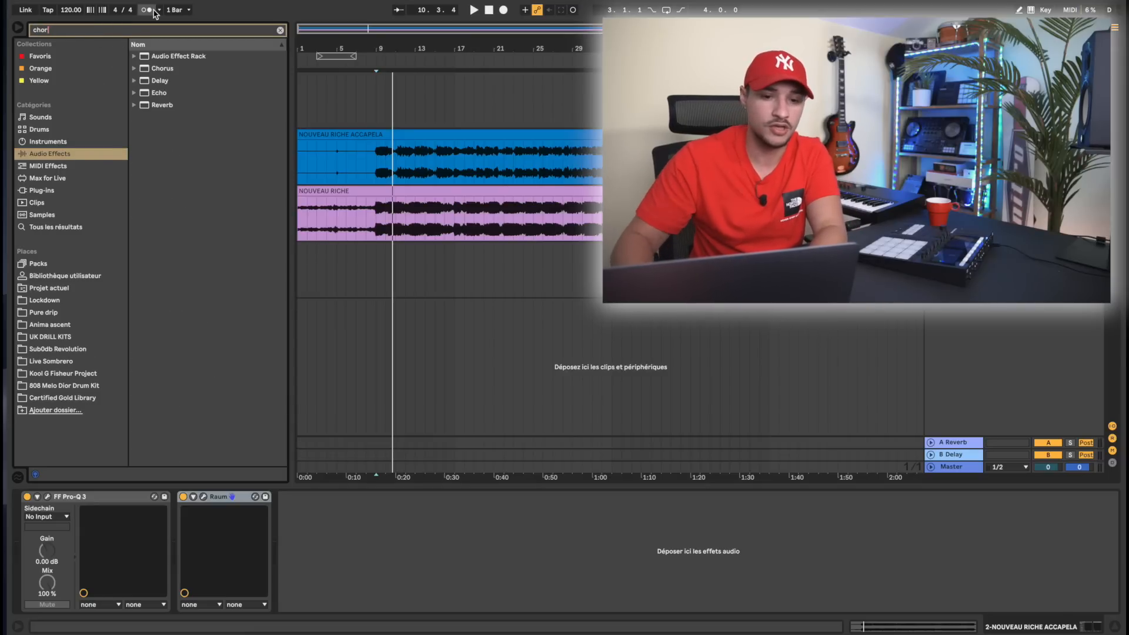
pyautogui.doubleClick(162, 68)
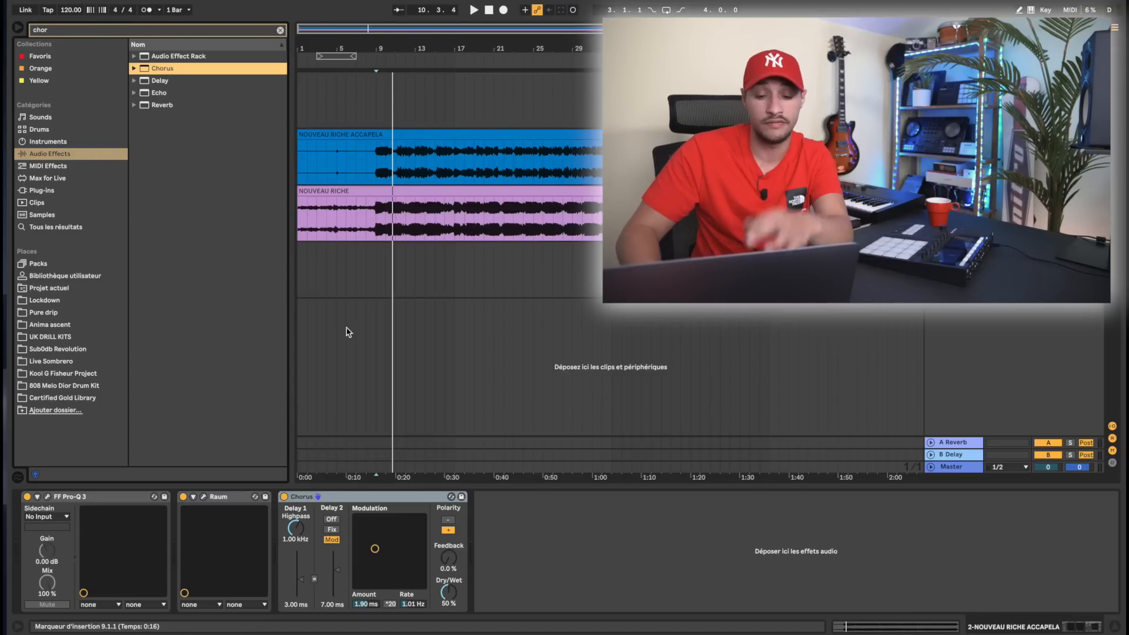
# Set the Chorus to a 236 Hz highpass, 1.17 ms amount, 1.20 Hz rate and 36% Dry/Wet while playing the vocal
pyautogui.press('space')
pyautogui.moveTo(449, 605); pyautogui.dragTo(449, 625)
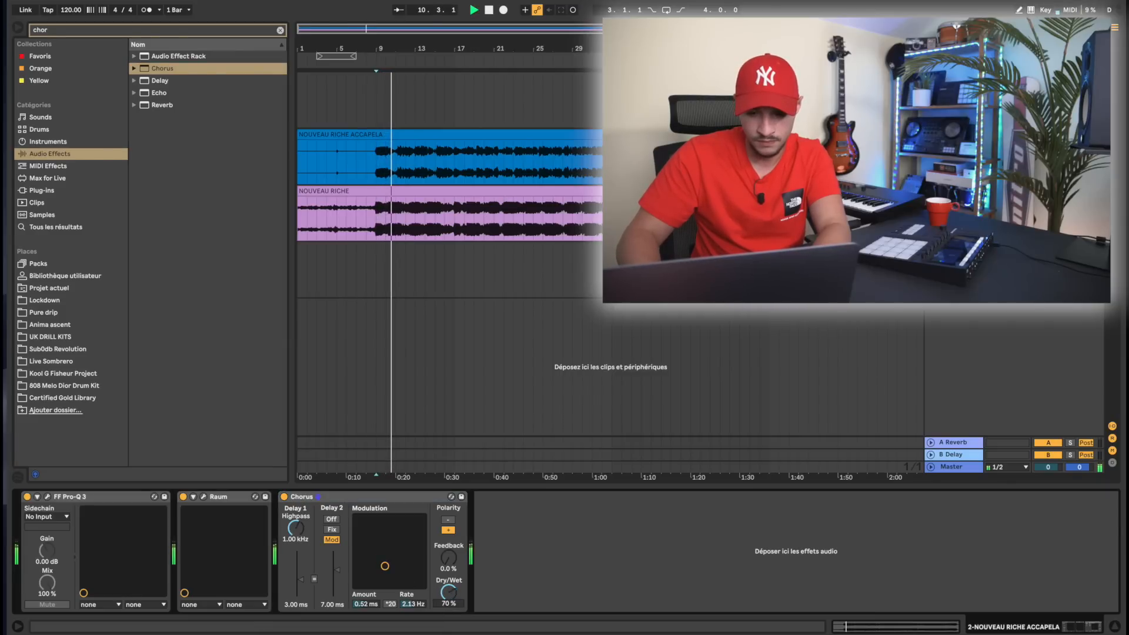
pyautogui.moveTo(293, 527); pyautogui.dragTo(293, 550)
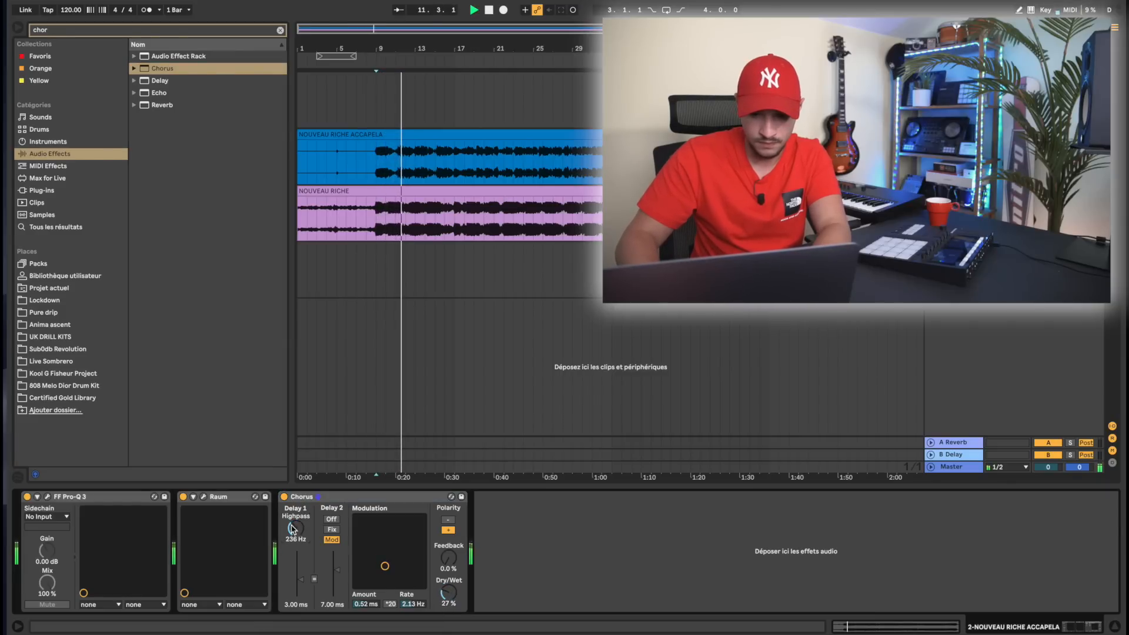
pyautogui.moveTo(448, 593); pyautogui.dragTo(448, 587)
pyautogui.press('space')
# Load Delay after Chorus with Ping Pong on, sync 4, 68% feedback, filter at 1.67 kHz with width 2.07, and 23% Dry/Wet
pyautogui.doubleClick(158, 81)
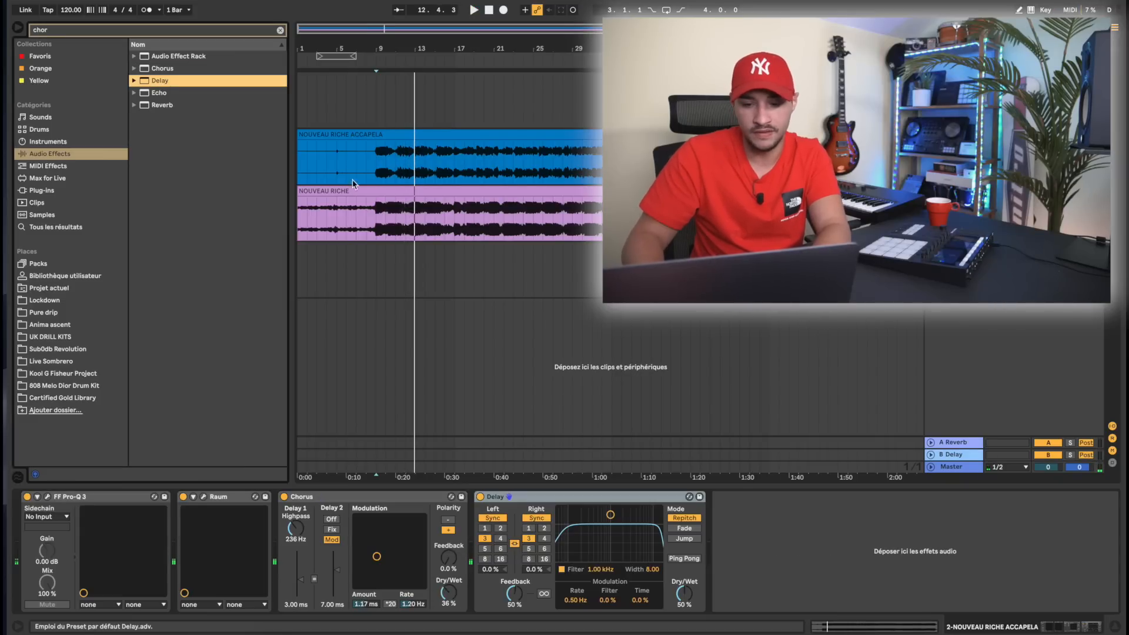
pyautogui.press('space')
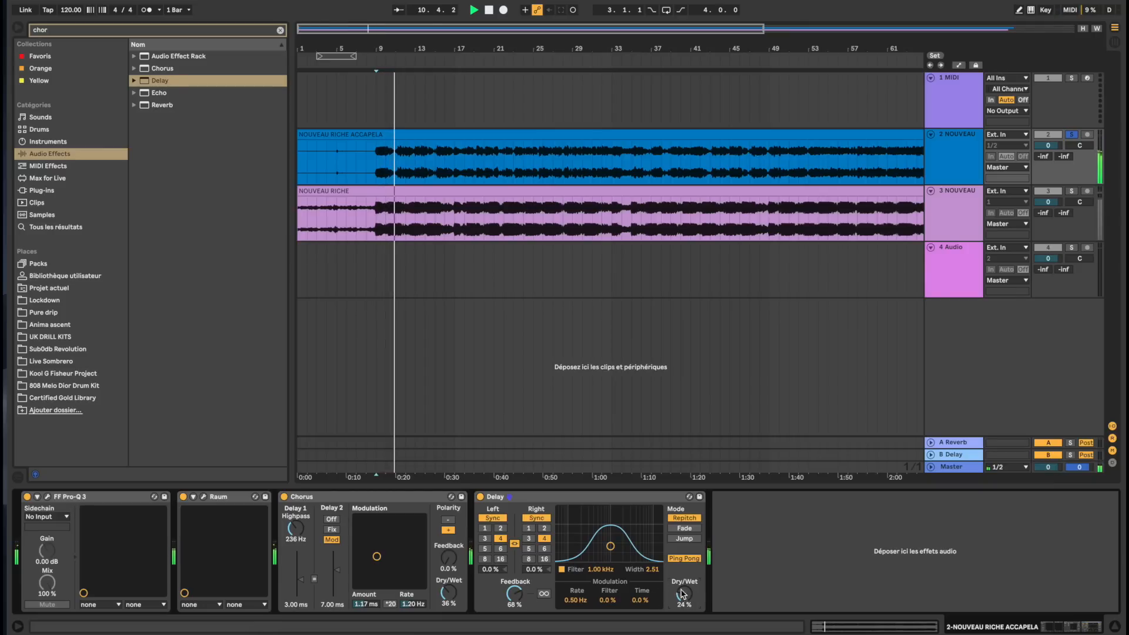
pyautogui.moveTo(611, 556); pyautogui.dragTo(620, 558)
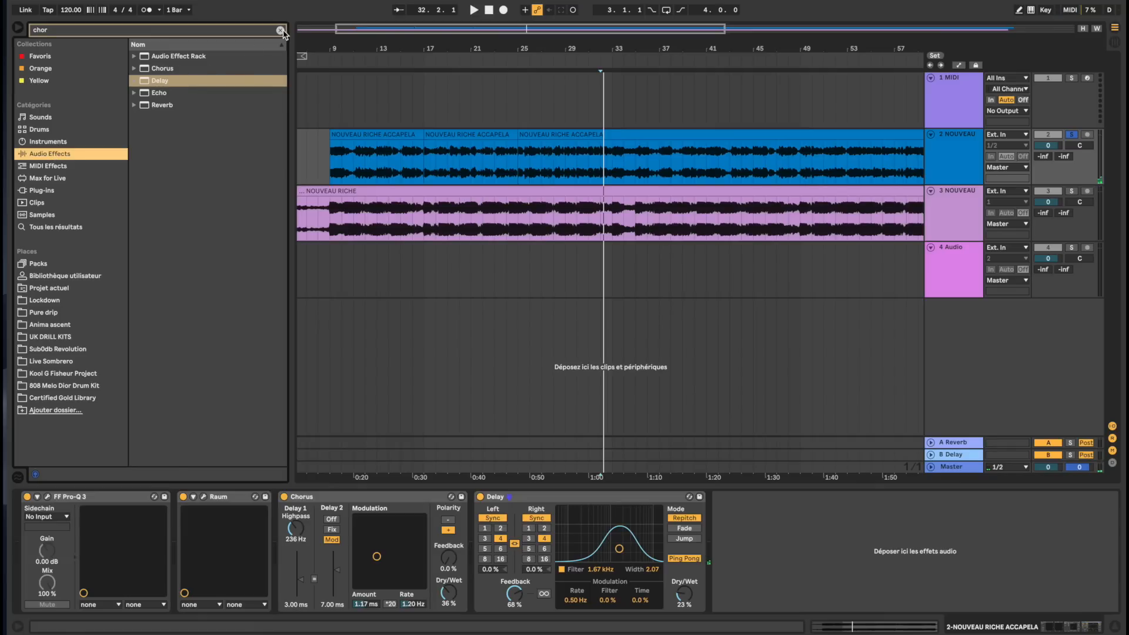
# Search for "comp" and add a Compressor after Delay with a 2.74:1 ratio, 0.17 ms attack and -12.7 dB threshold
pyautogui.click(281, 30)
pyautogui.write('comp')
pyautogui.press('space')
pyautogui.moveTo(184, 69); pyautogui.dragTo(733, 547)
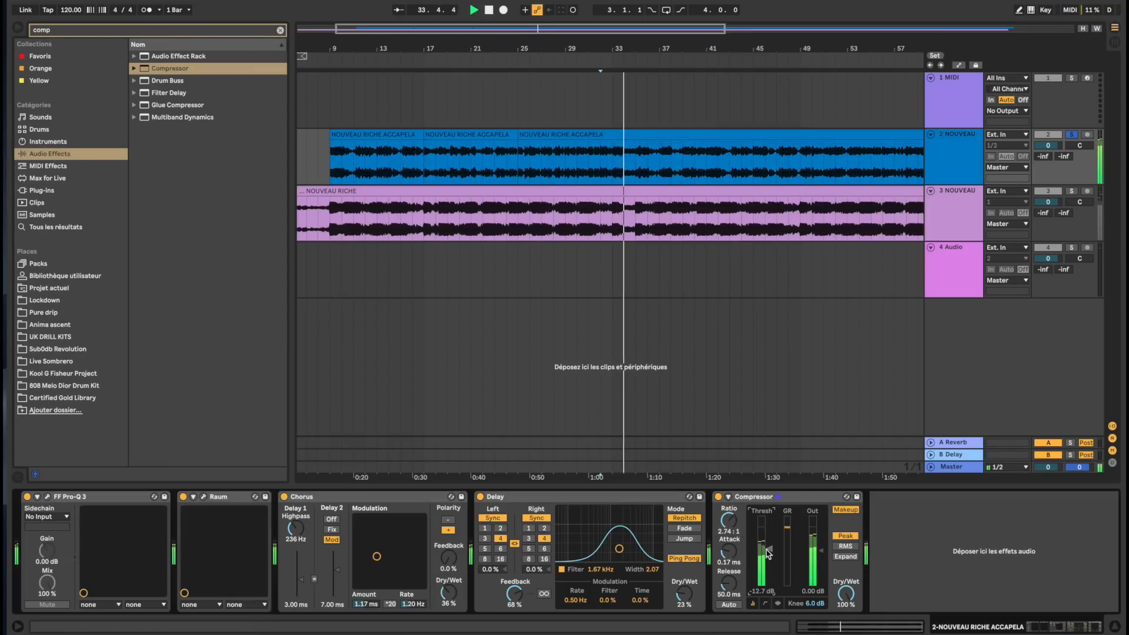
# Add a second Pro-Q 3 after the Compressor, cutting 3.36 dB at about 955 Hz, with a 12 dB/oct High Cut at about 10031 Hz
pyautogui.click(83, 30)
pyautogui.write('q 3')
pyautogui.click(43, 201)
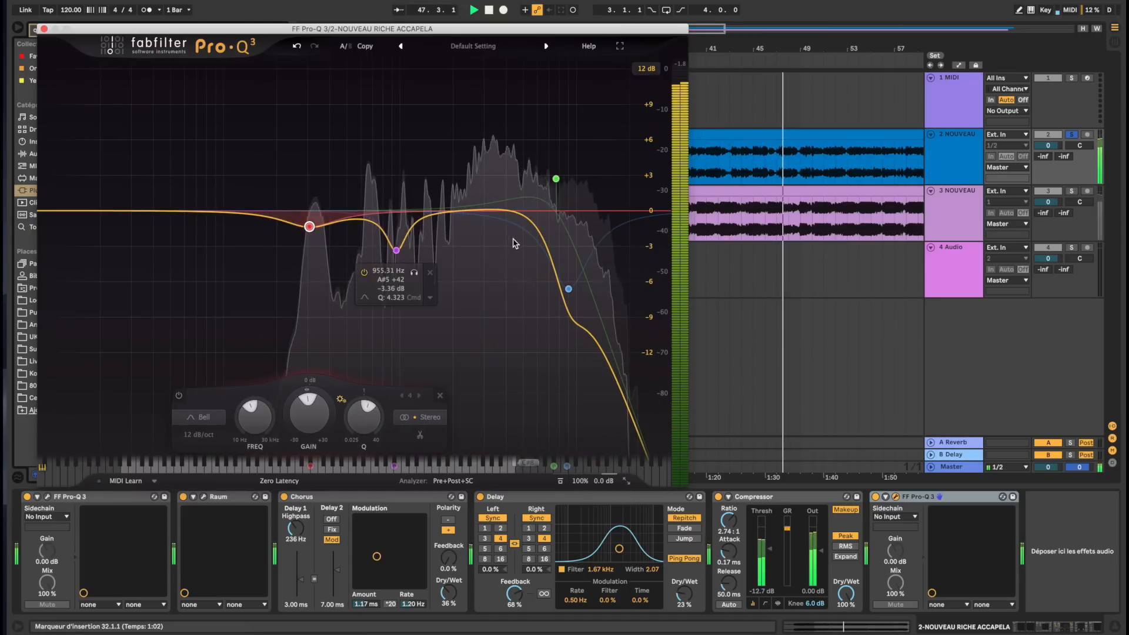
pyautogui.moveTo(556, 178)
pyautogui.mouseDown()
pyautogui.moveTo(546, 178)
pyautogui.moveTo(576, 179)
pyautogui.mouseUp()
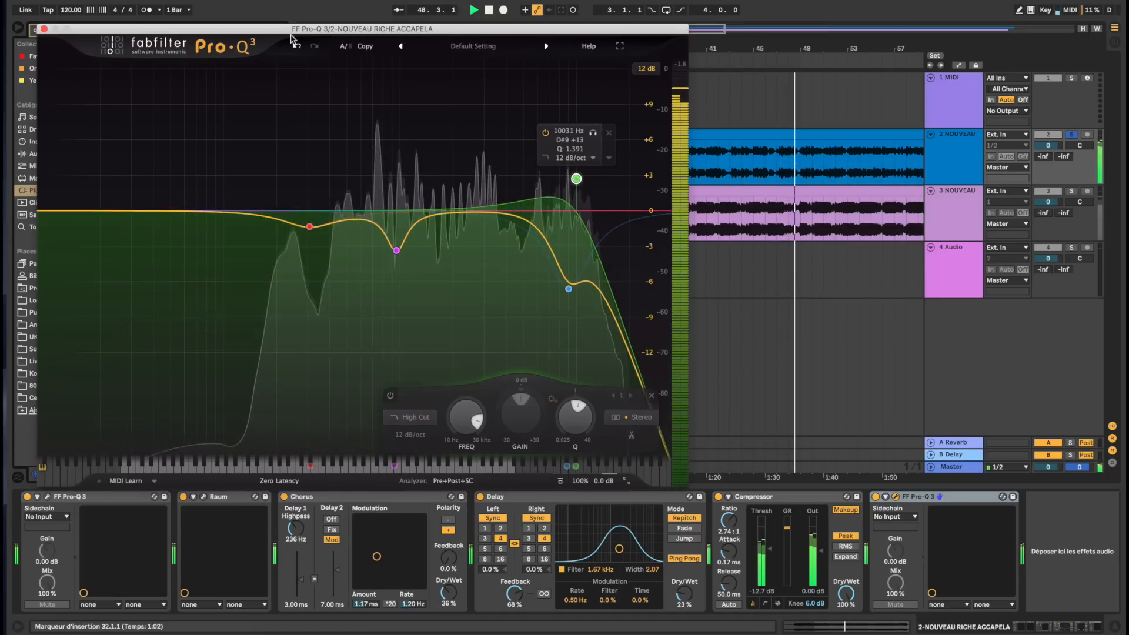
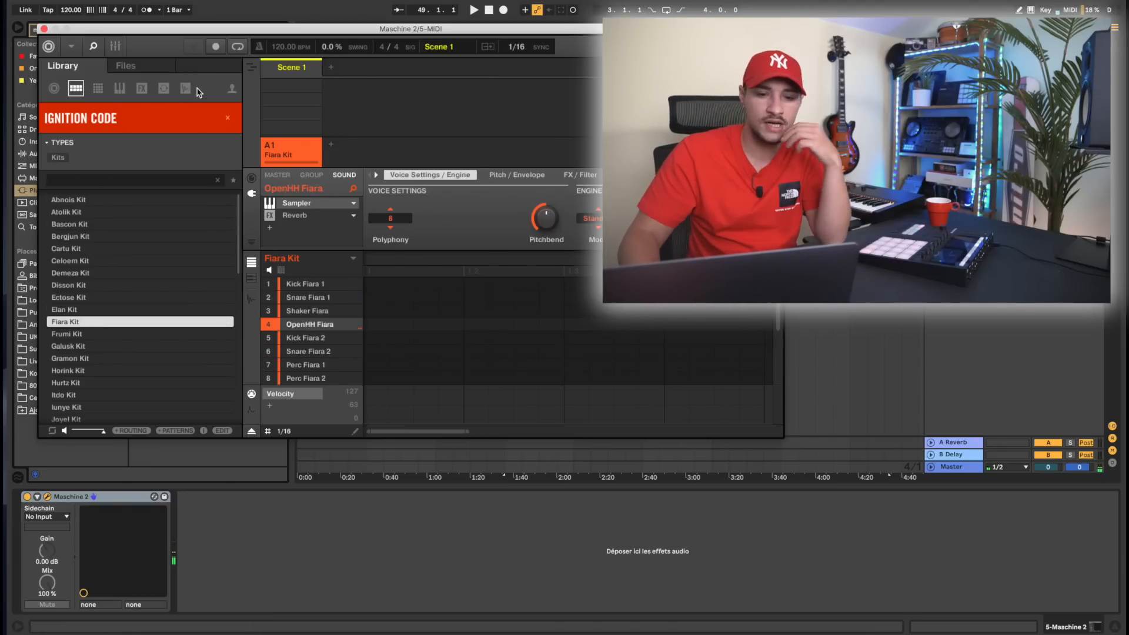
# Replace Shaker Fiara in sound slot 3 with ClosedHH Horink and OpenHH Fiara in slot 4 with OpenHH Hurtz 2 from Ignition Code
pyautogui.click(185, 88)
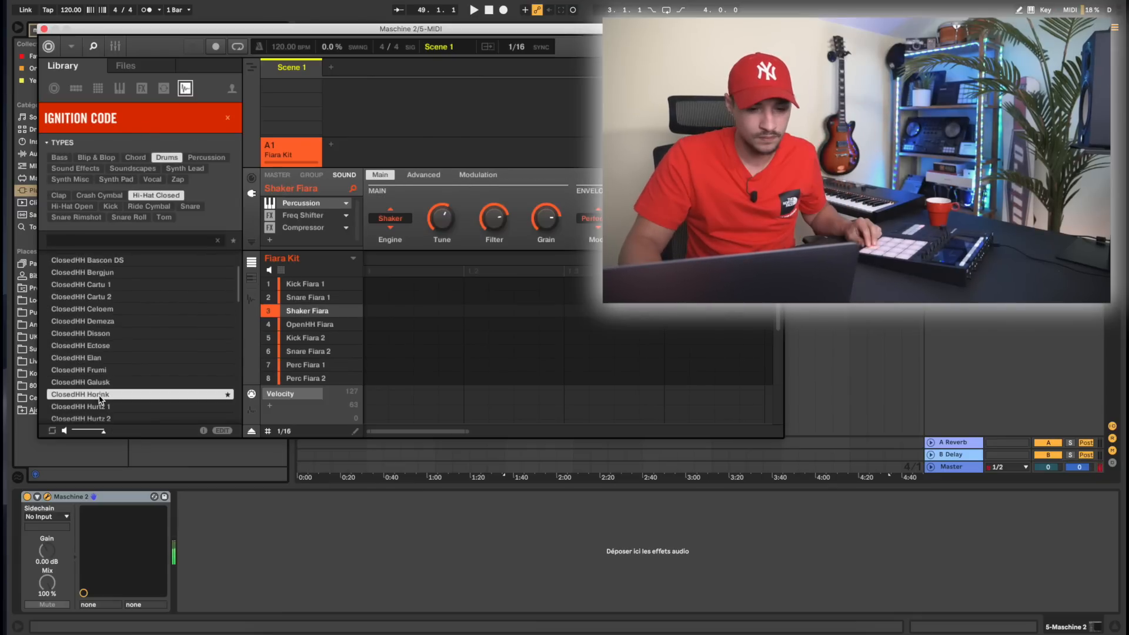
pyautogui.moveTo(88, 393); pyautogui.dragTo(309, 312)
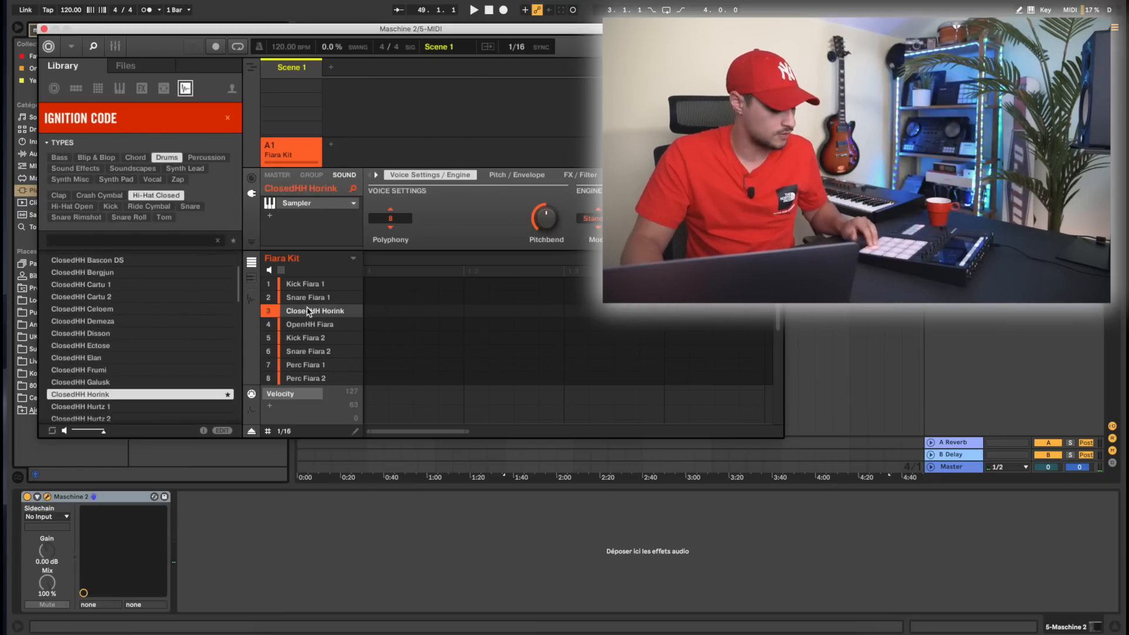
pyautogui.scroll(-1, 307, 312)
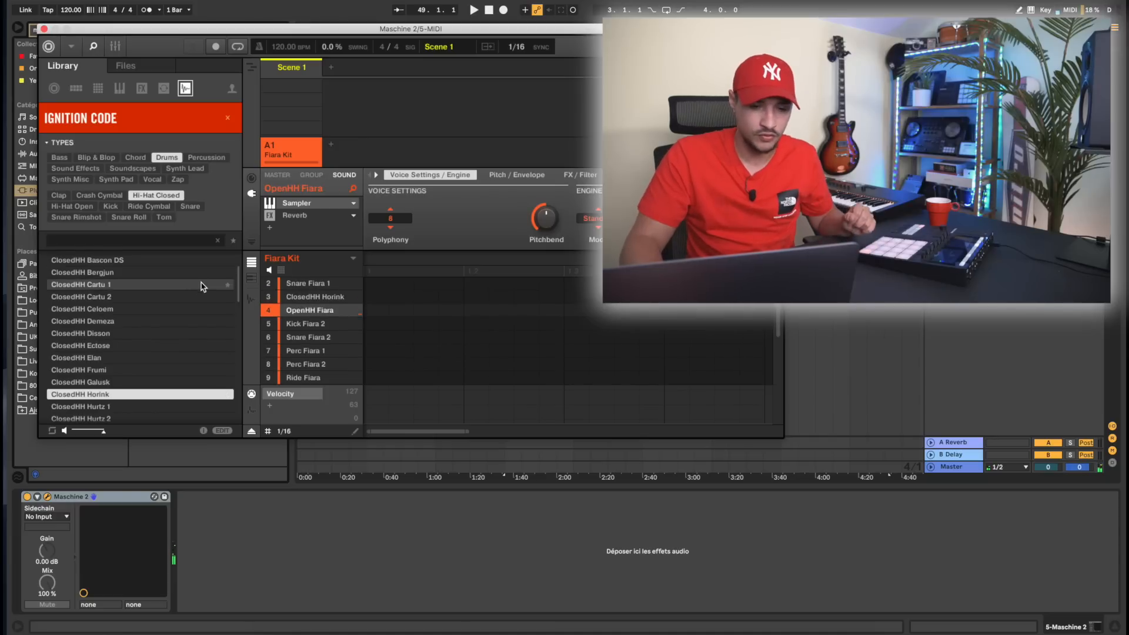
pyautogui.click(96, 206)
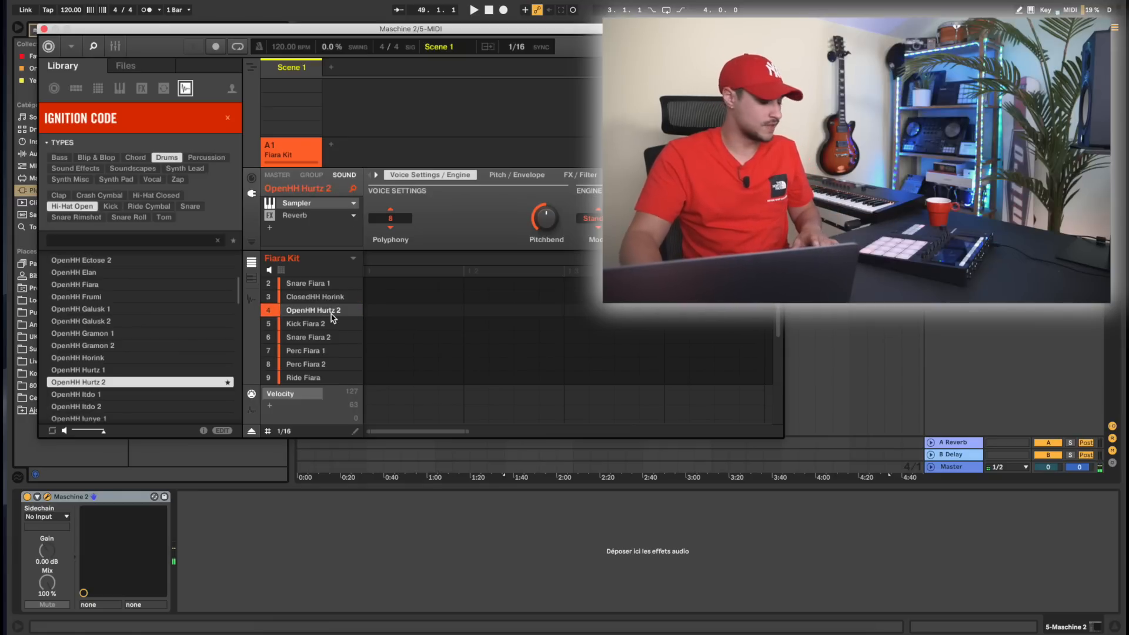
# Turn on the metronome and loop eight bars of the arrangement starting at 9.1.1
pyautogui.click(149, 12)
pyautogui.moveTo(134, 34); pyautogui.dragTo(134, 340)
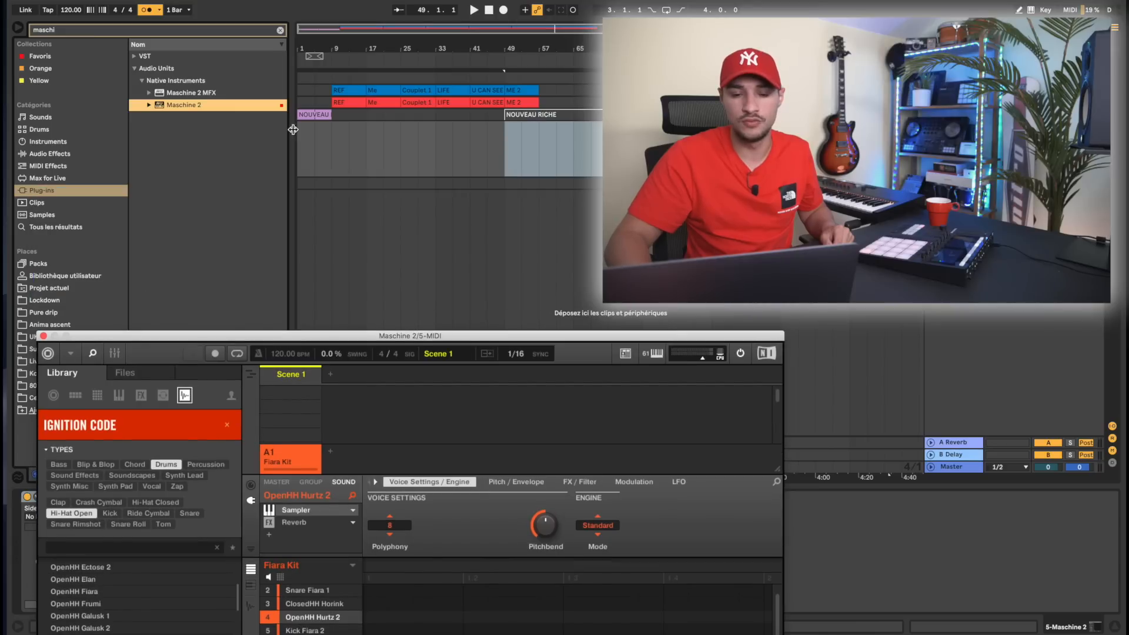
pyautogui.click(337, 147)
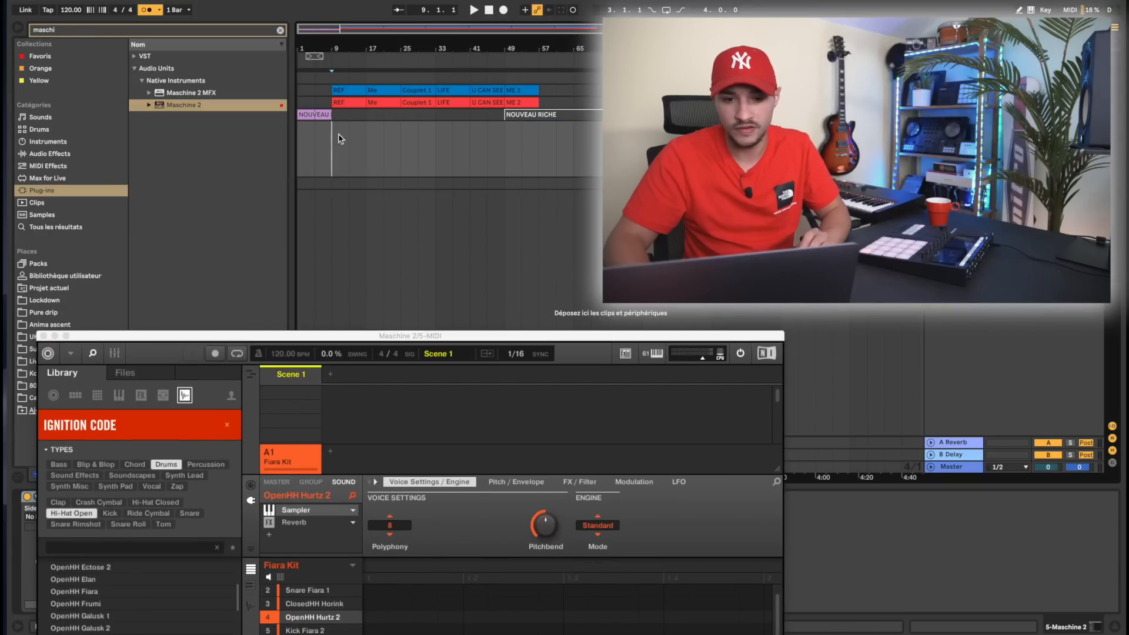
pyautogui.moveTo(339, 139); pyautogui.dragTo(373, 143)
pyautogui.press('super+l')
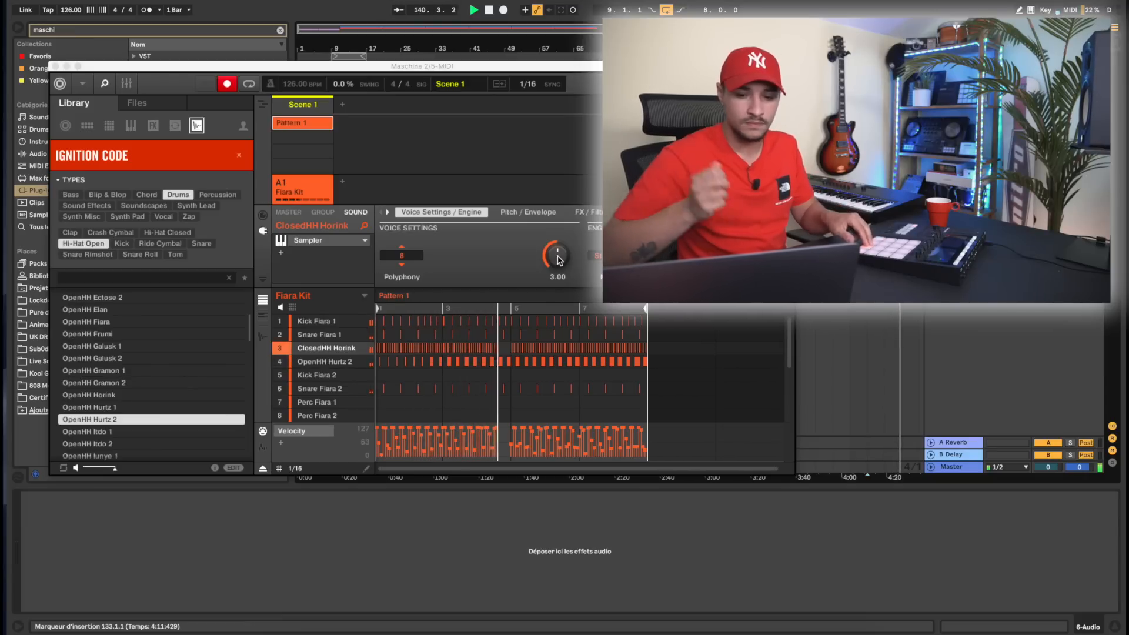
# Place the Kick Fiara 1 and Snare Fiara 1 parts of Pattern 1 as audio clips on new separate tracks at bar 105
pyautogui.moveTo(217, 66); pyautogui.dragTo(155, 279)
pyautogui.click(722, 246)
pyautogui.click(672, 240)
pyautogui.moveTo(659, 497); pyautogui.dragTo(746, 240)
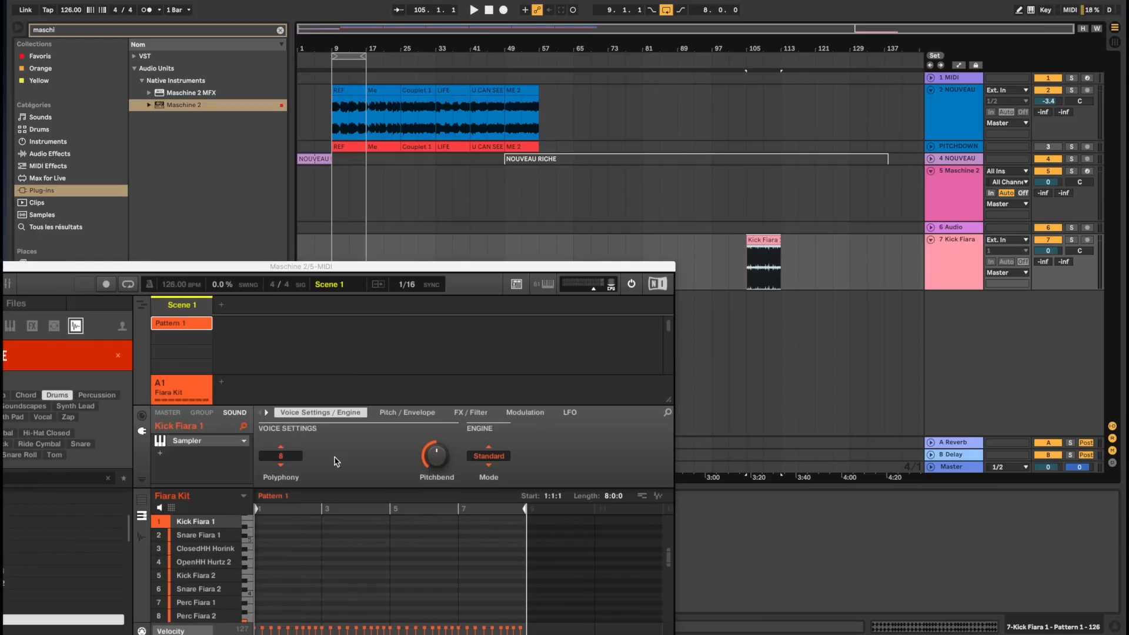
pyautogui.click(193, 536)
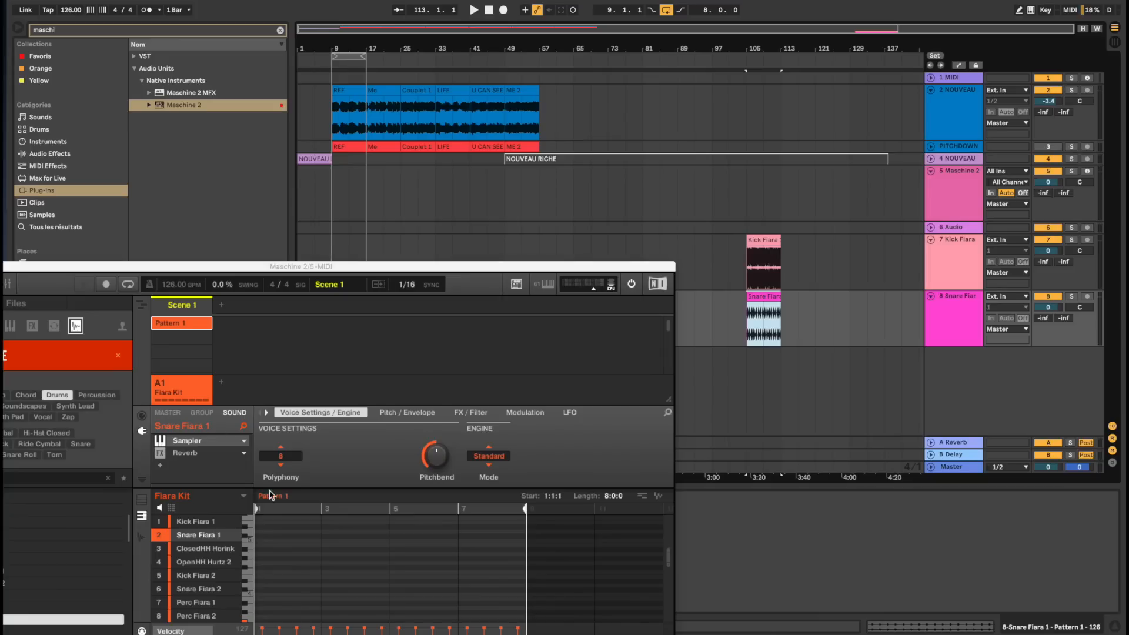
# Place the ClosedHH Horink, OpenHH Hurtz 2 and Snare Fiara 2 parts of Pattern 1 as audio clips on new separate tracks
pyautogui.click(190, 551)
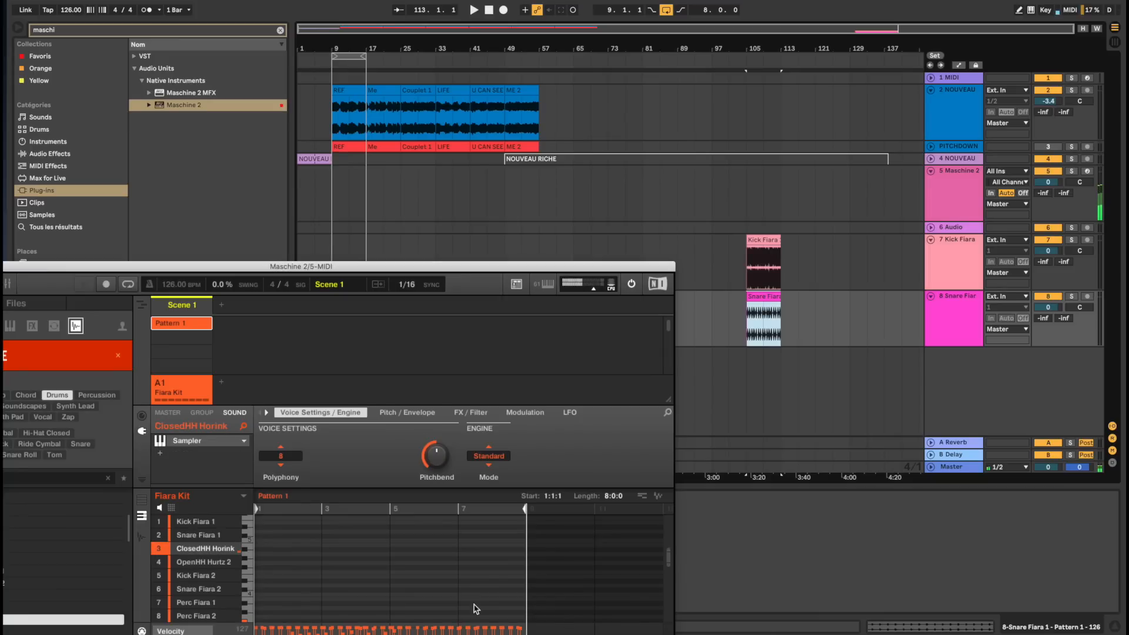
pyautogui.click(193, 564)
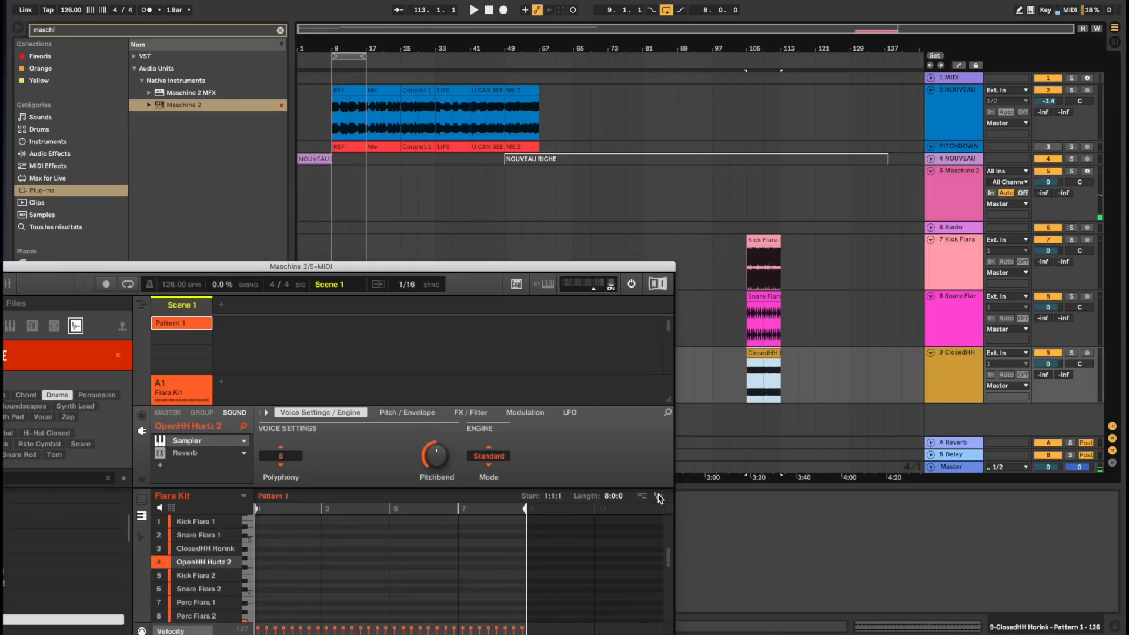
pyautogui.click(197, 577)
pyautogui.click(197, 590)
# Move the five drum audio clips to start at 9.1.1 under the REF section and play them in the loop
pyautogui.moveTo(666, 500); pyautogui.dragTo(347, 167)
pyautogui.press('space')
pyautogui.scroll(3, 765, 224)
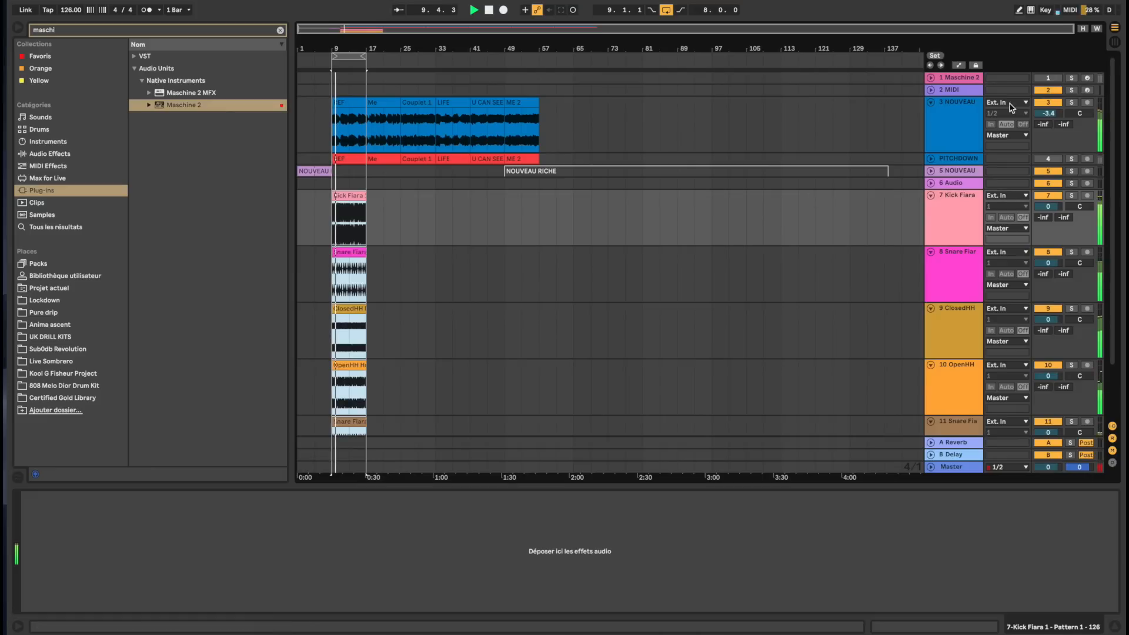
pyautogui.moveTo(347, 48); pyautogui.dragTo(348, 105)
pyautogui.hscroll(-5, 688, 169)
pyautogui.scroll(-1, 689, 169)
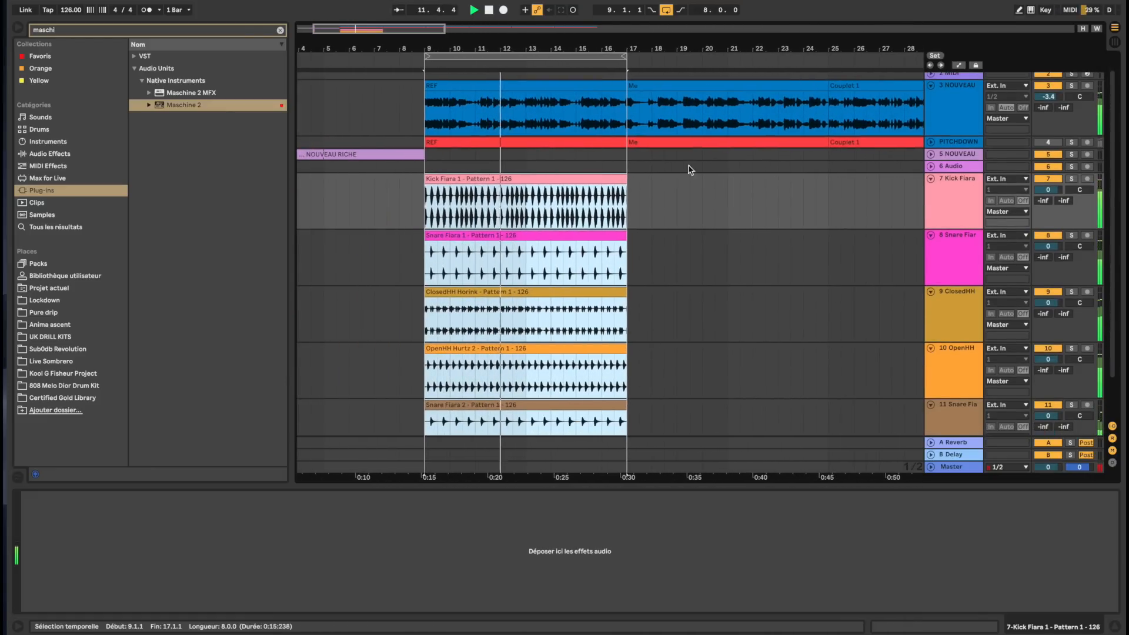
# Group the five drum tracks and set their volumes to -4.0 dB, with OpenHH Hurtz 2 at -6.0 dB
pyautogui.press('space')
pyautogui.press('Tab')
pyautogui.keyDown('shift'); pyautogui.click(856, 34); pyautogui.keyUp('shift')
pyautogui.press('super+g')
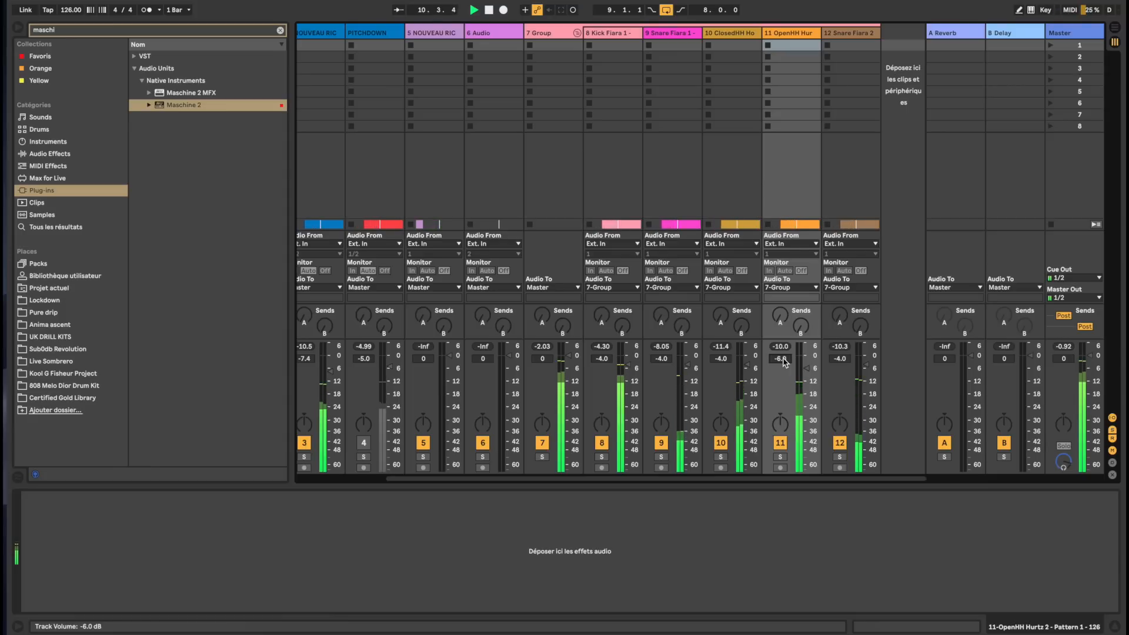
pyautogui.press('space')
pyautogui.press('Tab')
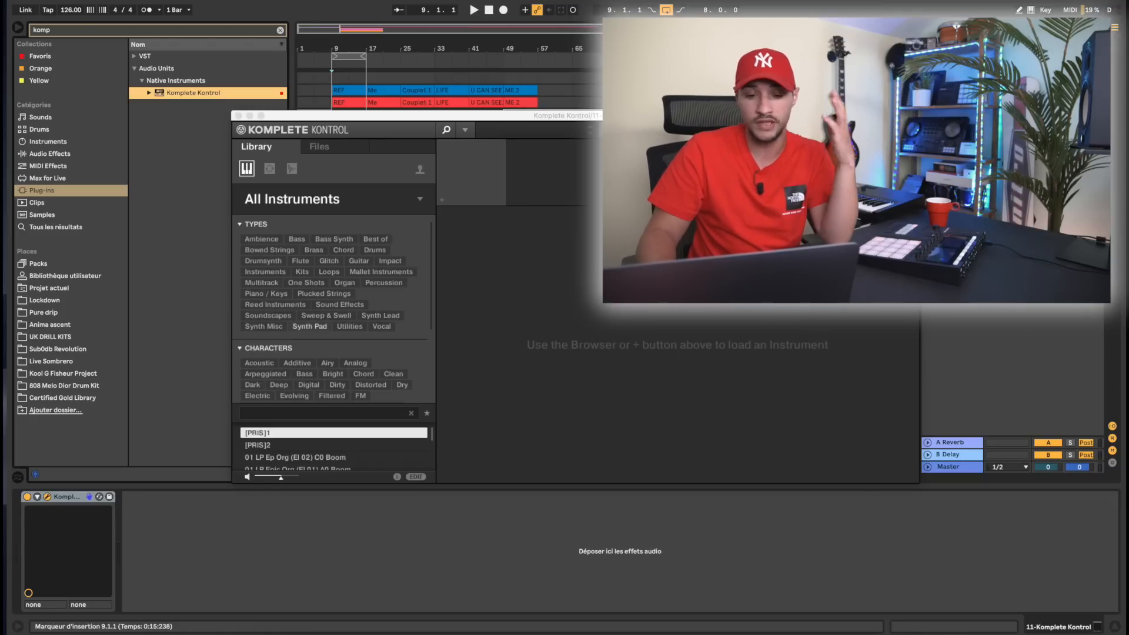
# Filter the Komplete Kontrol library to Massive X bass sounds, search for "plasti" and load the Plastique preset
pyautogui.click(297, 239)
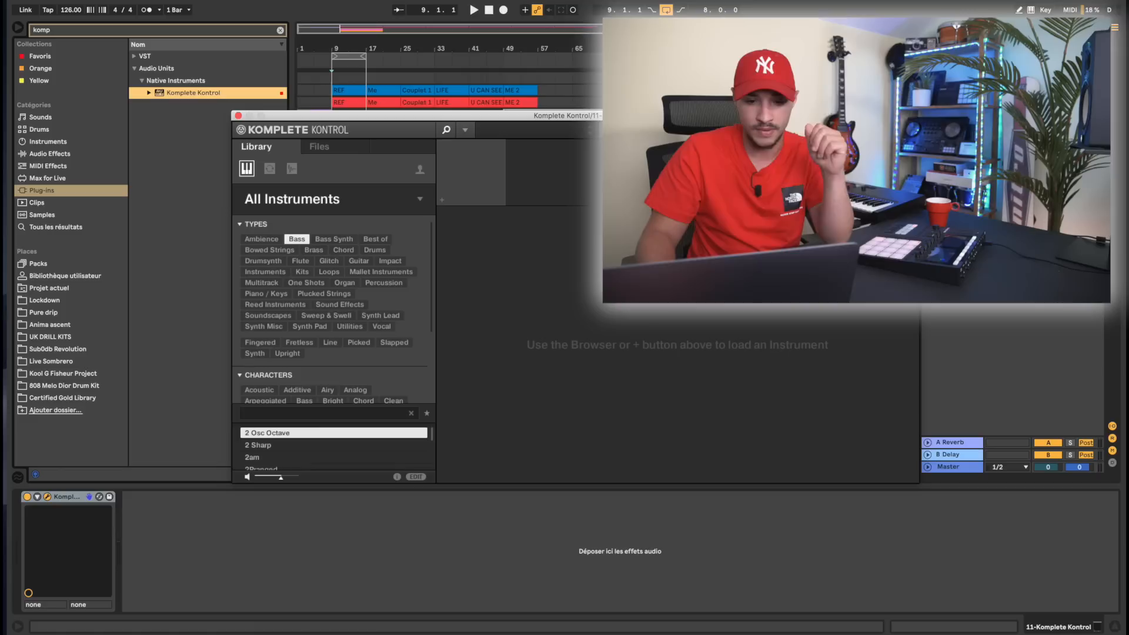
pyautogui.click(329, 199)
pyautogui.scroll(-20, 332, 359)
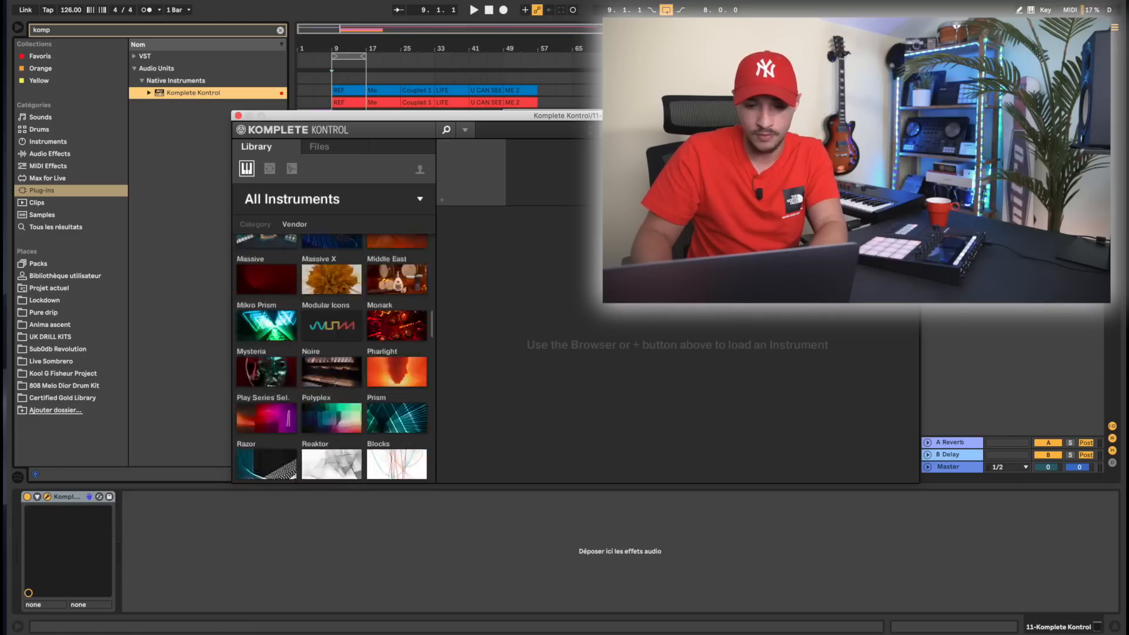
pyautogui.scroll(15, 332, 359)
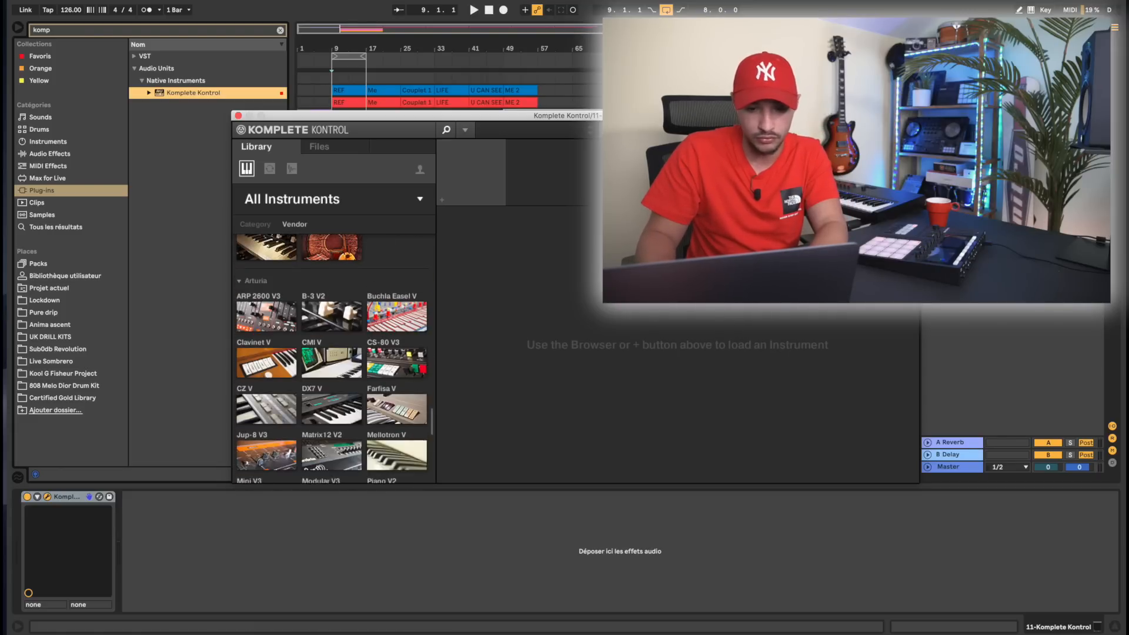
pyautogui.scroll(10, 332, 358)
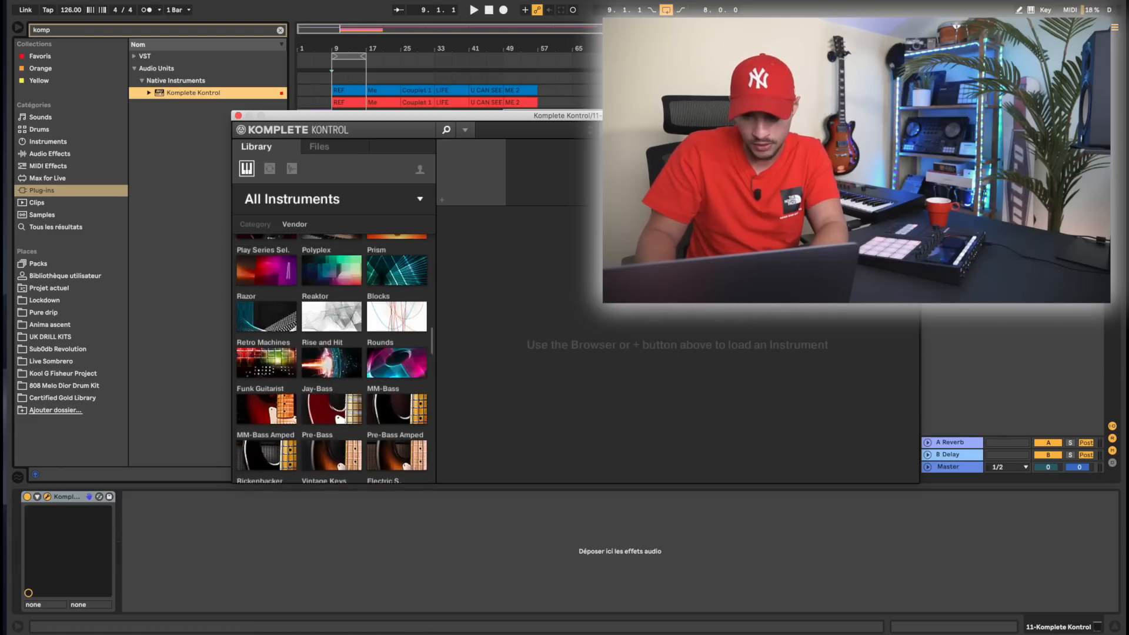
pyautogui.click(331, 393)
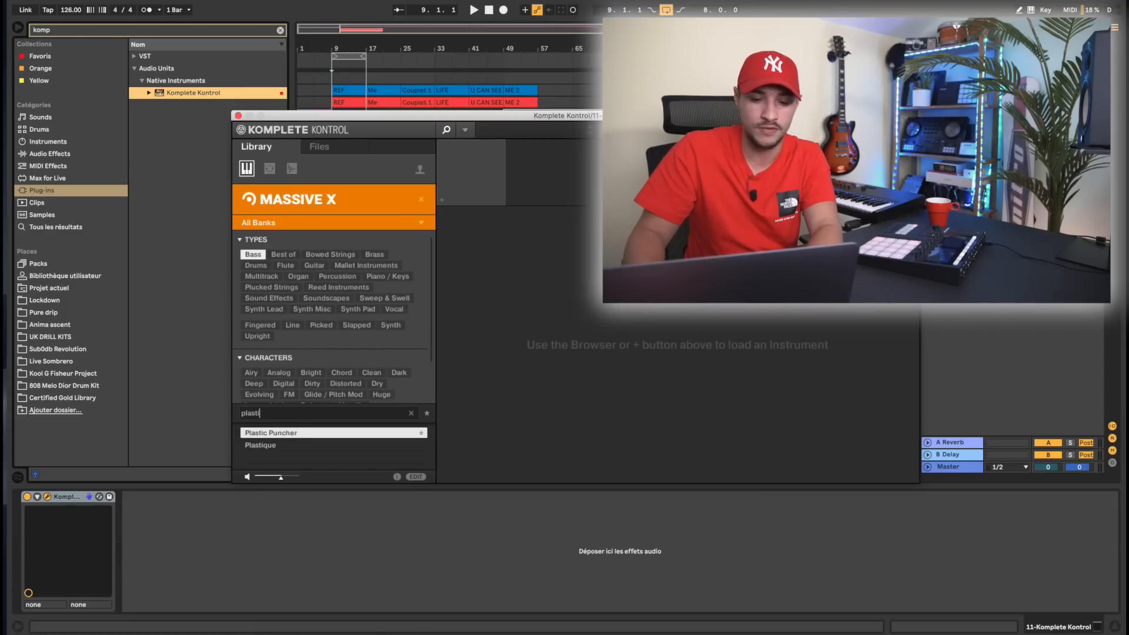
pyautogui.press('Down')
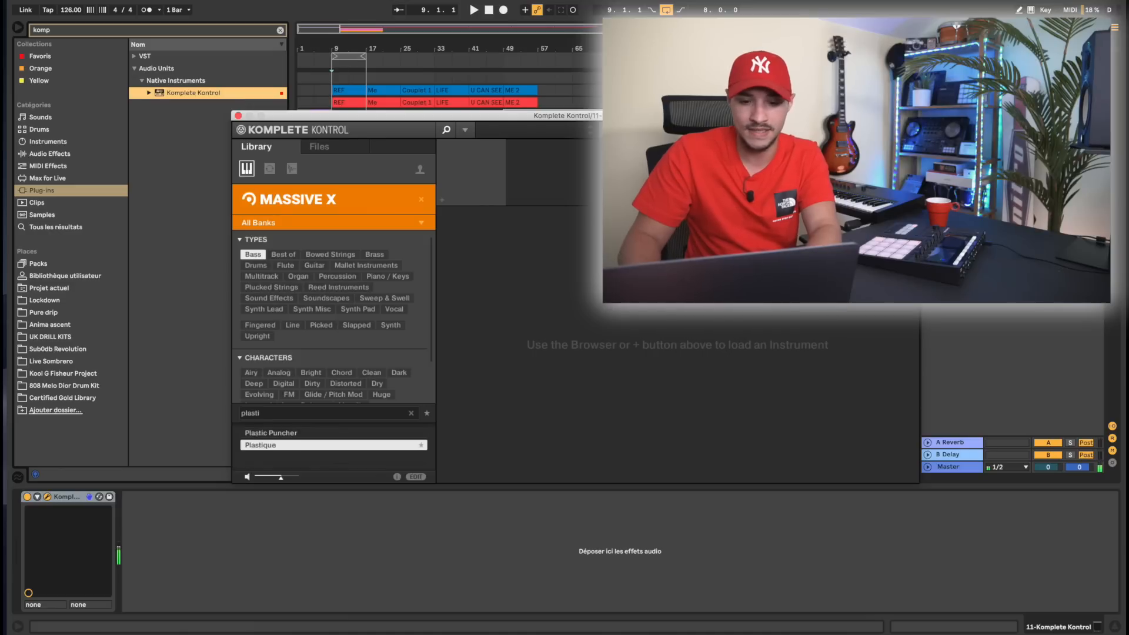
pyautogui.press('Return')
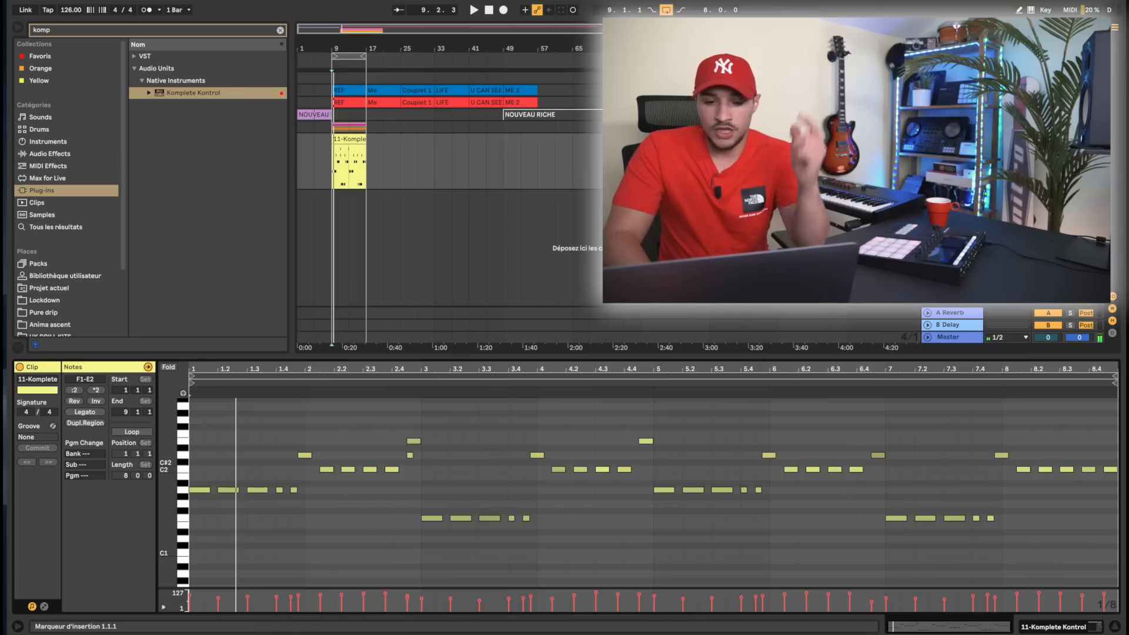
# Duplicate the bassline clip from bar 9 to bar 17 and transpose all notes of one of the two clips down an octave
pyautogui.click(349, 139)
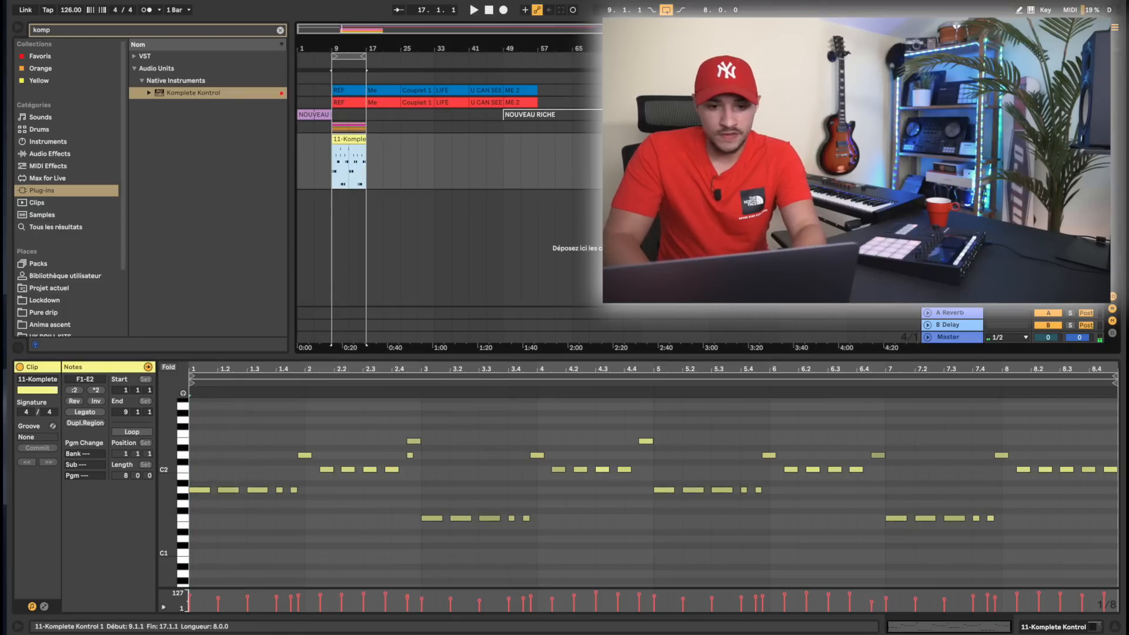
pyautogui.press('super+d')
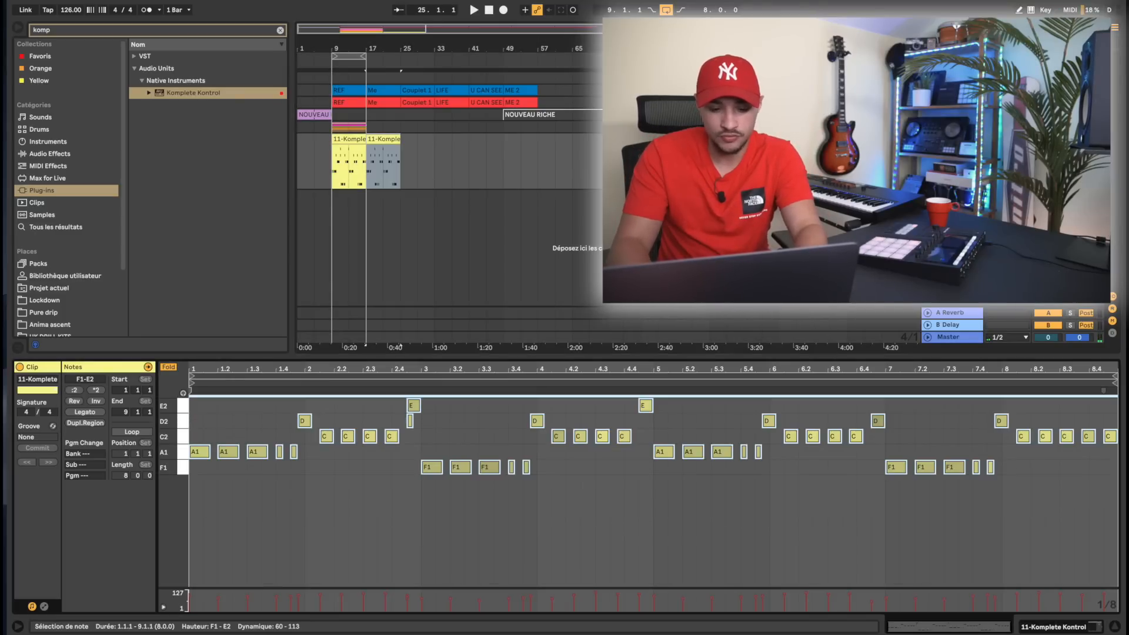
pyautogui.hotkey('shift', 'Down')
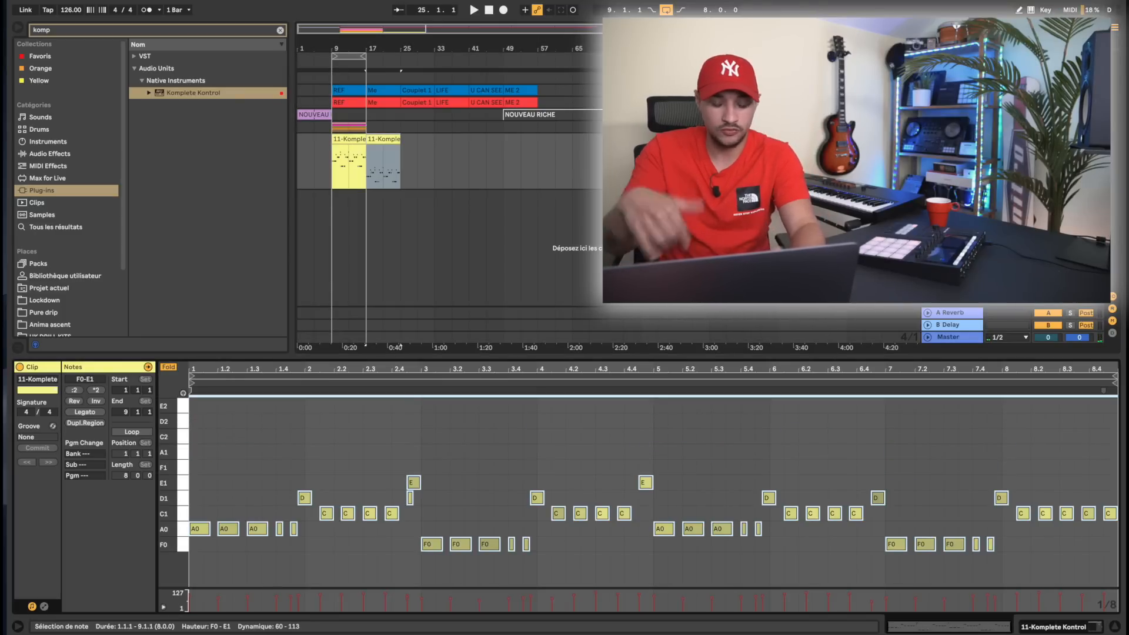
pyautogui.press('space')
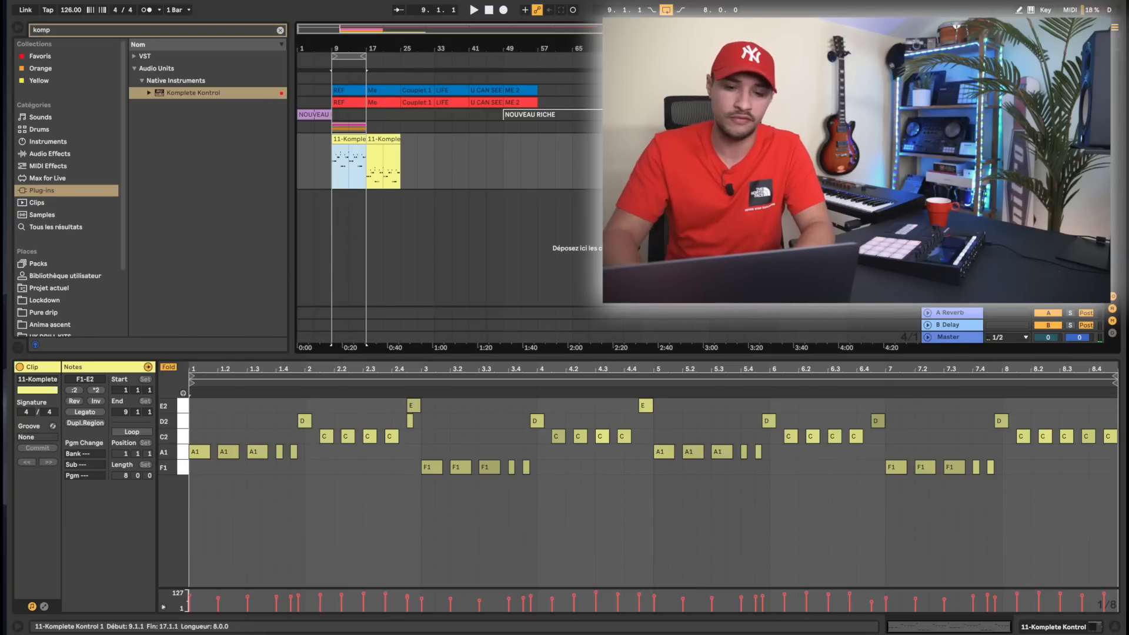
# Move the first bassline clip to bar 25, and the newer take from bar 9 to bar 49 with a duplicate at bar 57
pyautogui.moveTo(349, 140); pyautogui.dragTo(415, 141)
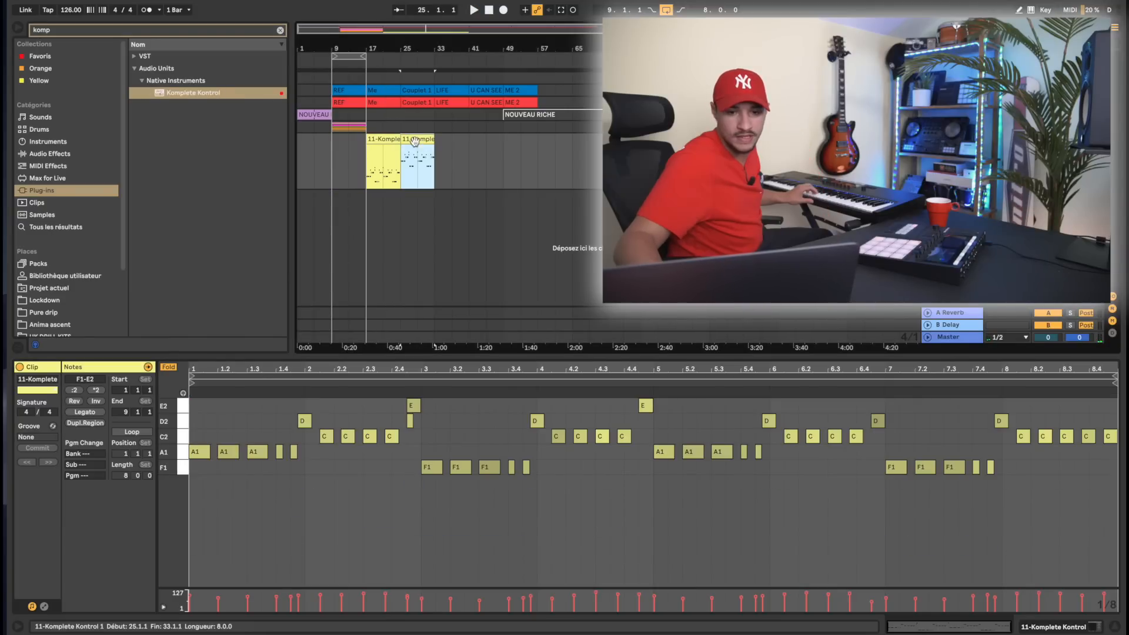
pyautogui.click(333, 159)
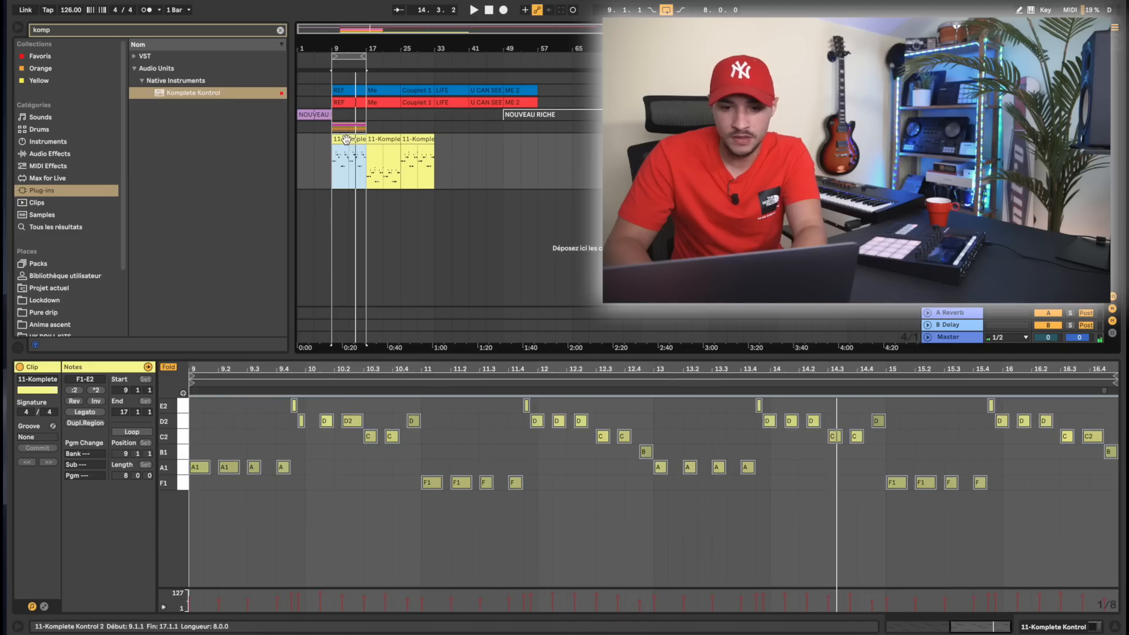
pyautogui.moveTo(346, 139); pyautogui.dragTo(508, 140)
pyautogui.press('super+d')
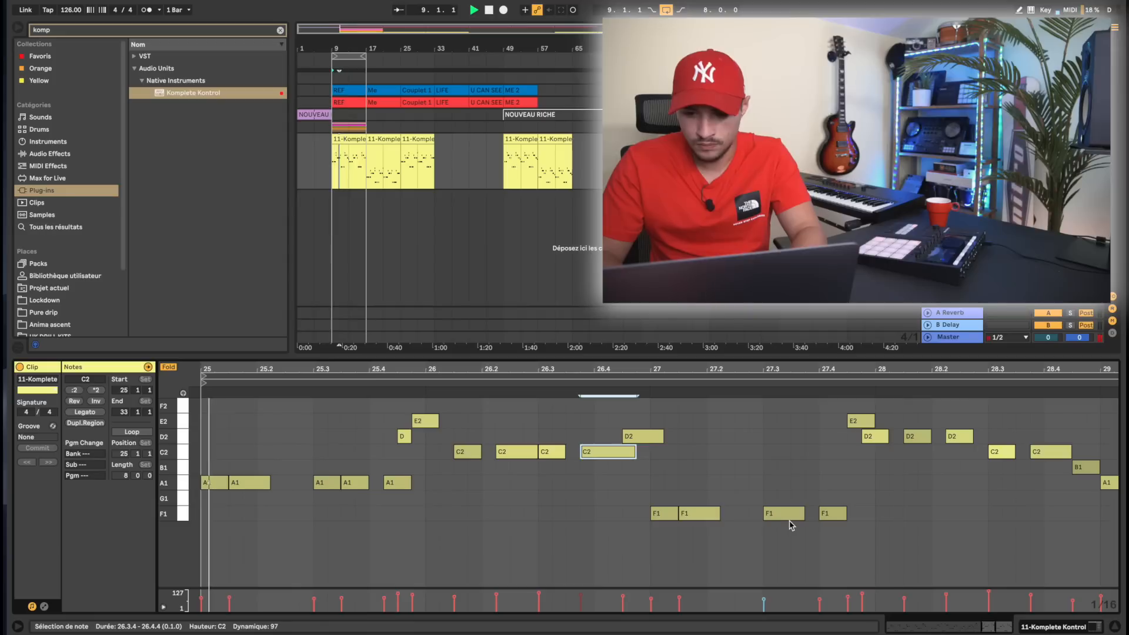
# Duplicate the two F1 notes at the start of bar 27 so the copies begin at 27.3.1 in the bassline clip
pyautogui.moveTo(646, 529); pyautogui.dragTo(734, 505)
pyautogui.press('super+d')
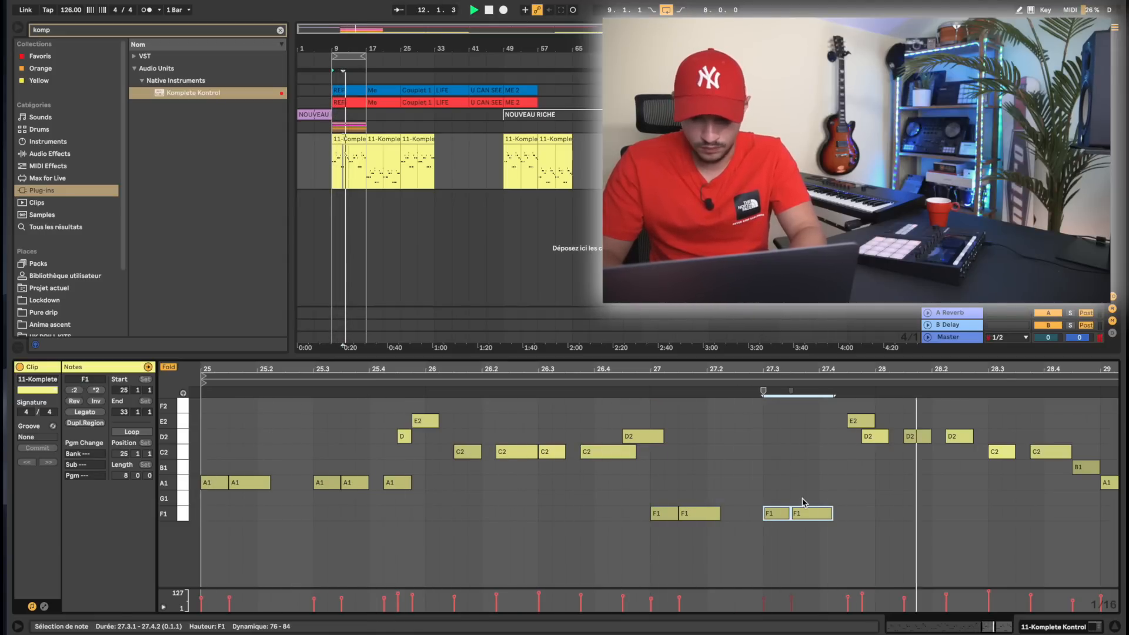
pyautogui.hscroll(4, 803, 503)
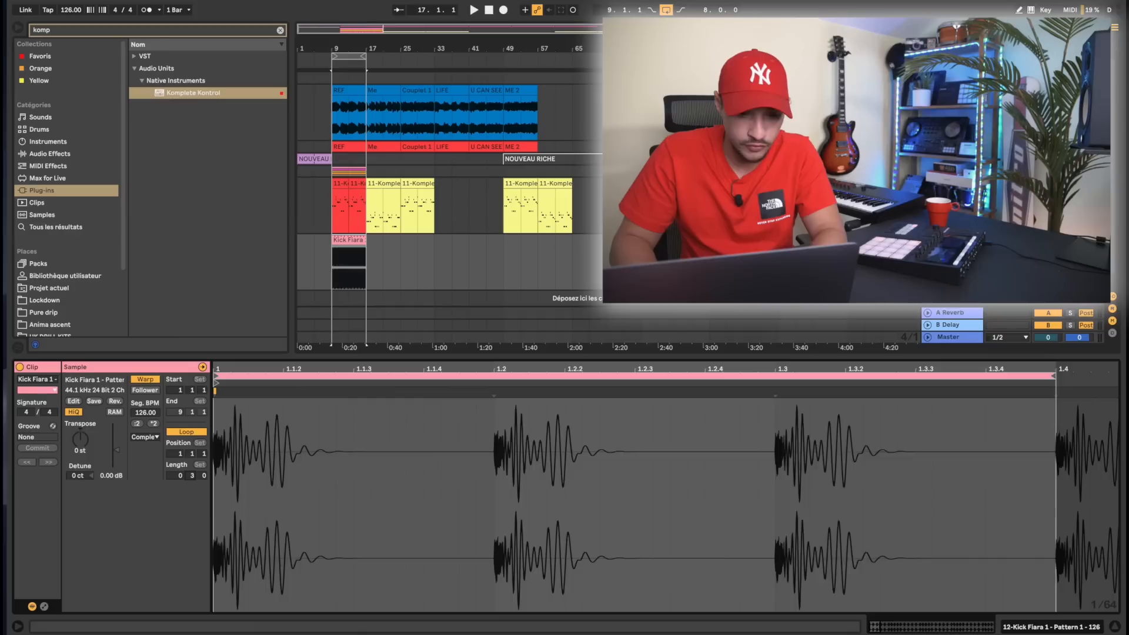
# Adjust the loop length of the Kick Fiara 1 clip on track 12 and play the section
pyautogui.moveTo(192, 475); pyautogui.dragTo(193, 473)
pyautogui.press('space')
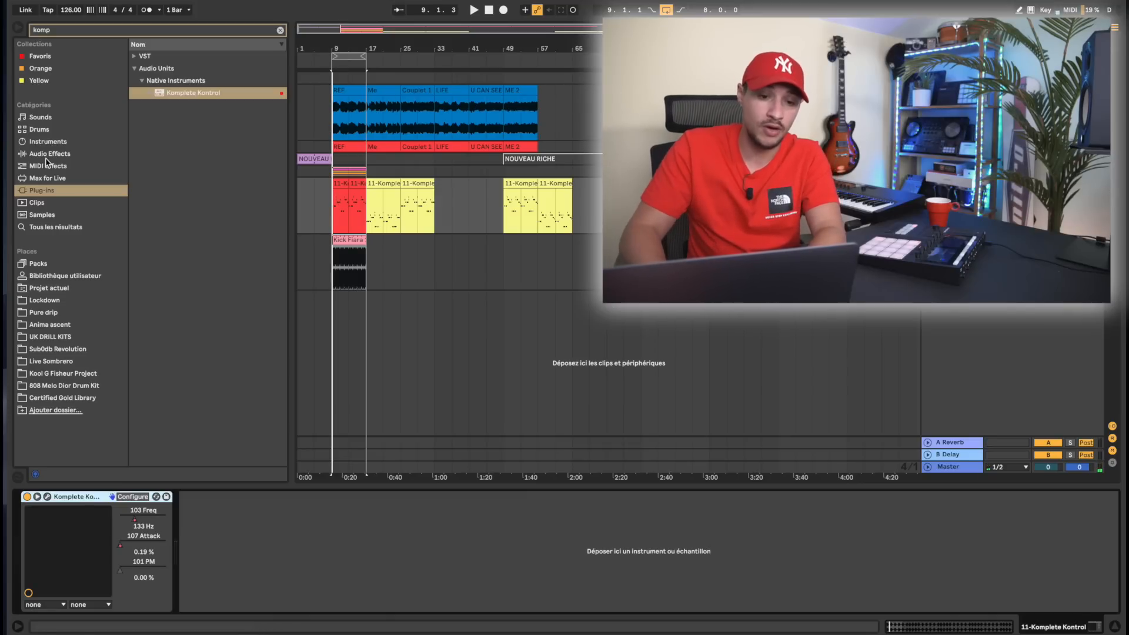
# Add a Compressor after Komplete Kontrol, set its attack to 0.24 ms and sidechain it from track 12-Kick Fiara 1 - Pattern 1 - 126
pyautogui.click(47, 157)
pyautogui.click(279, 31)
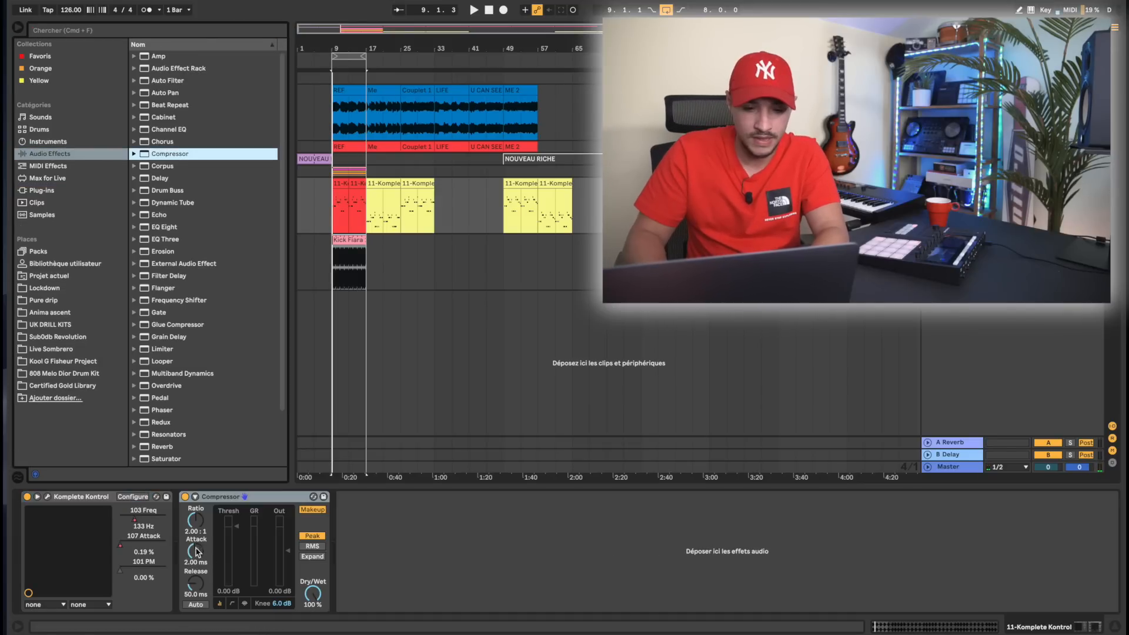
pyautogui.moveTo(196, 551); pyautogui.dragTo(195, 560)
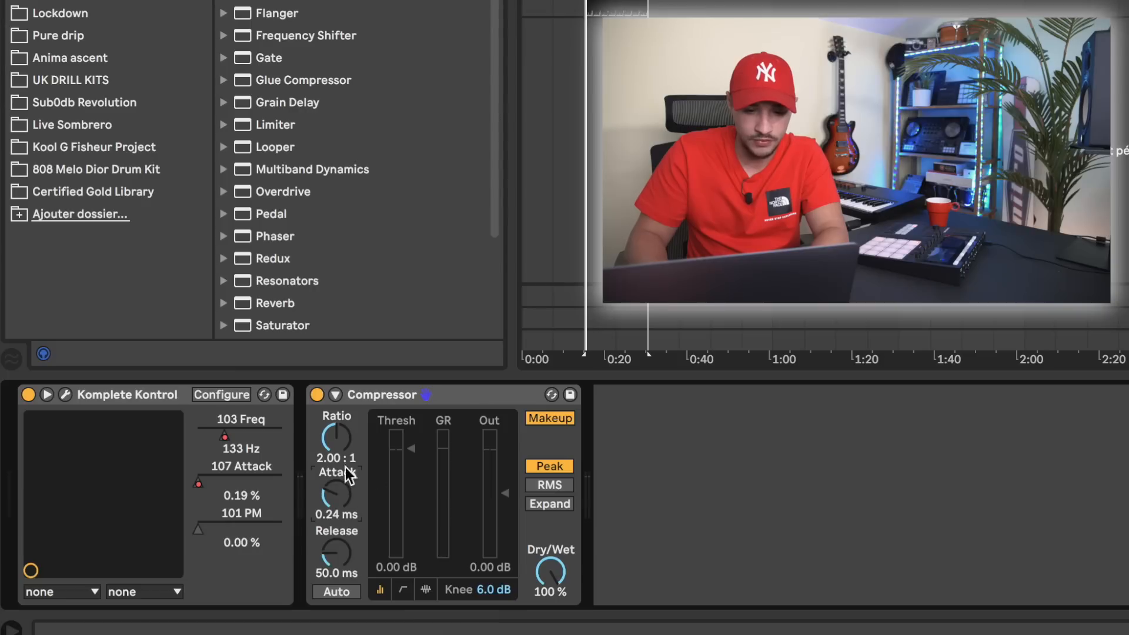
pyautogui.click(336, 395)
pyautogui.click(347, 414)
pyautogui.click(352, 450)
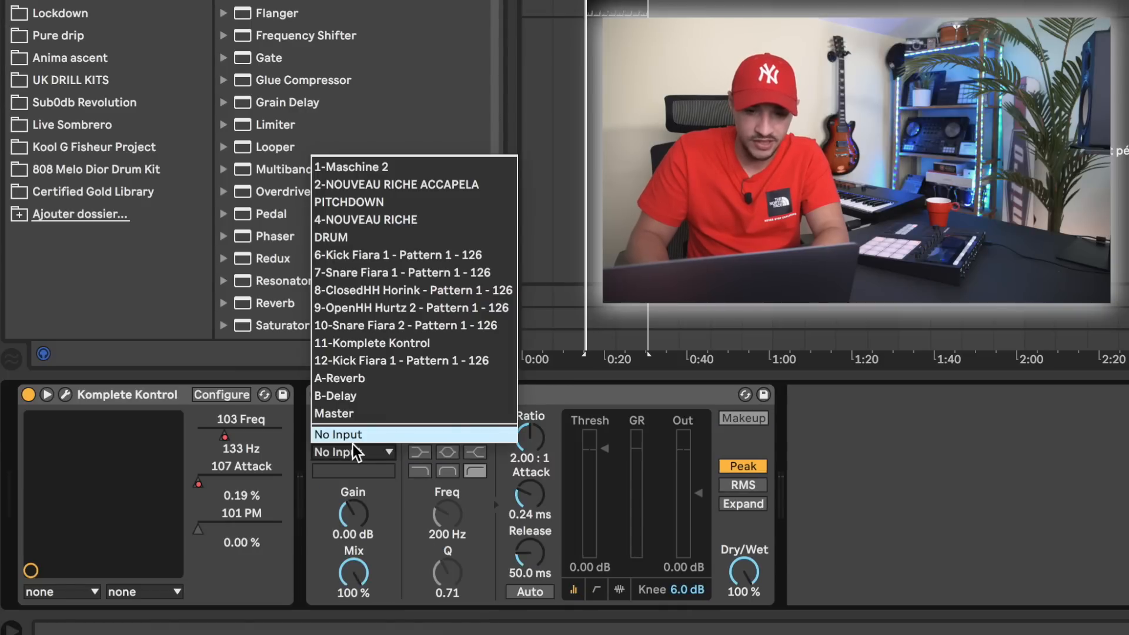
pyautogui.click(403, 360)
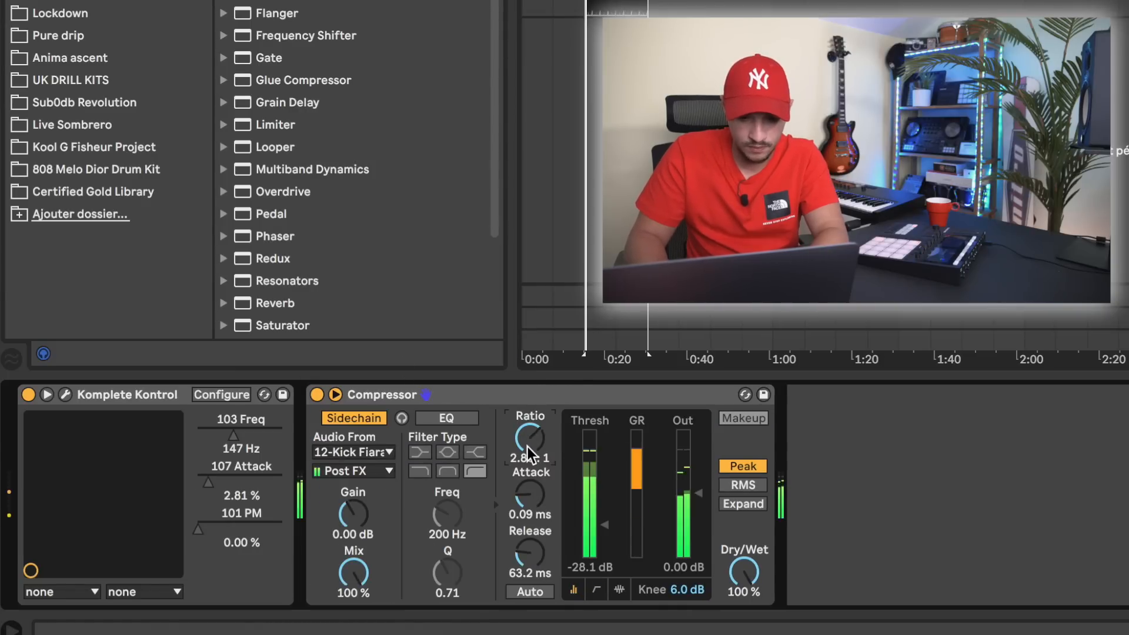
# Set the Compressor's attack to 0.61 ms, release to 73.9 ms, ratio to 3.28:1 and output to 1.65 dB
pyautogui.moveTo(526, 551); pyautogui.dragTo(527, 560)
pyautogui.moveTo(528, 494)
pyautogui.mouseDown()
pyautogui.moveTo(525, 473)
pyautogui.moveTo(525, 487)
pyautogui.mouseUp()
pyautogui.moveTo(528, 552); pyautogui.dragTo(528, 547)
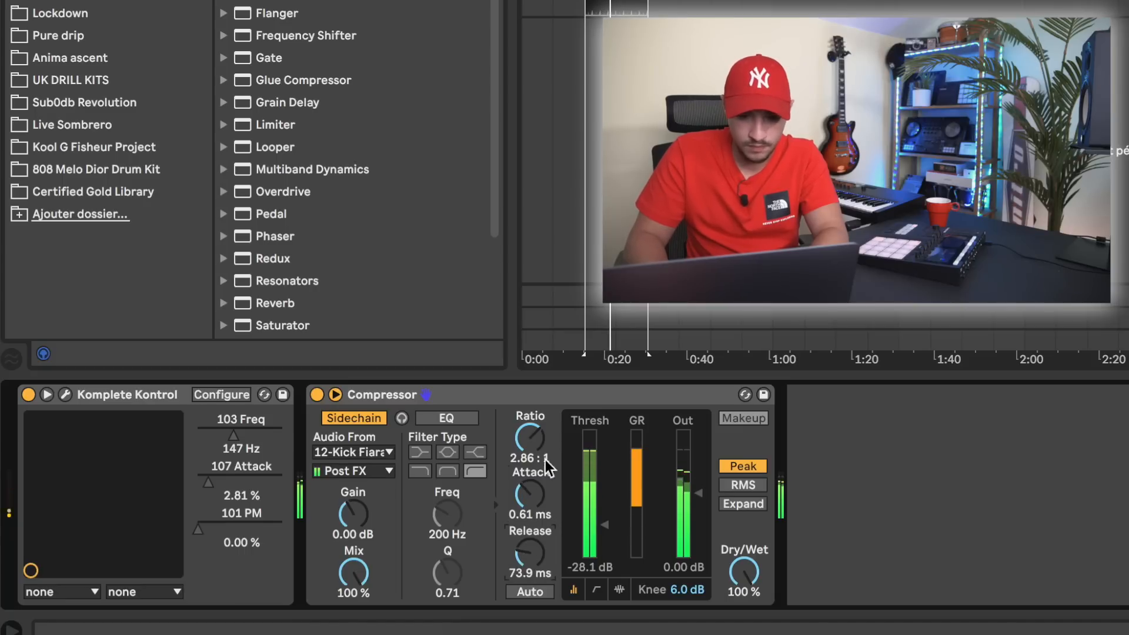
pyautogui.moveTo(525, 448); pyautogui.dragTo(525, 443)
pyautogui.moveTo(700, 494); pyautogui.dragTo(700, 490)
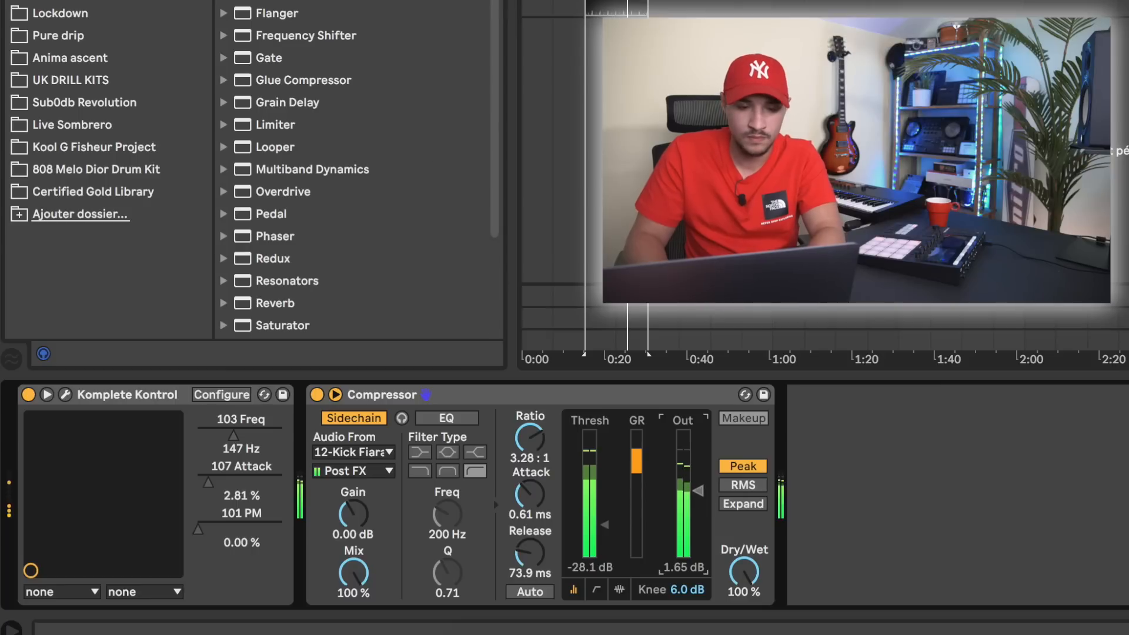
# Find ValhallaRoom by searching "valh", add it after the Compressor and set its mix to 17.1 %
pyautogui.press('super+f')
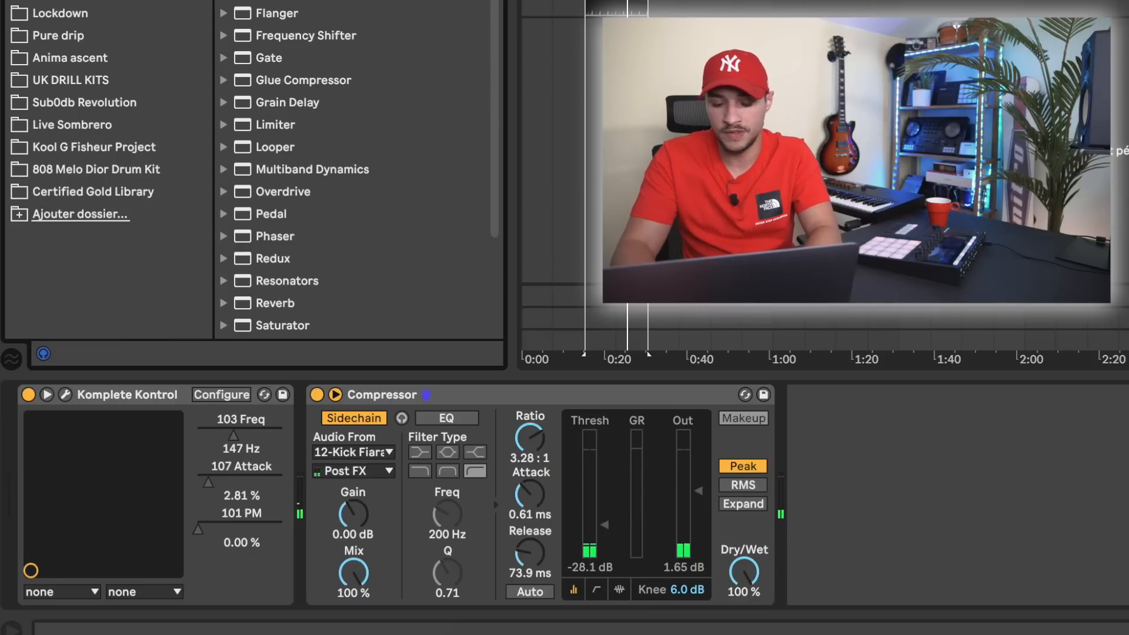
pyautogui.write('e')
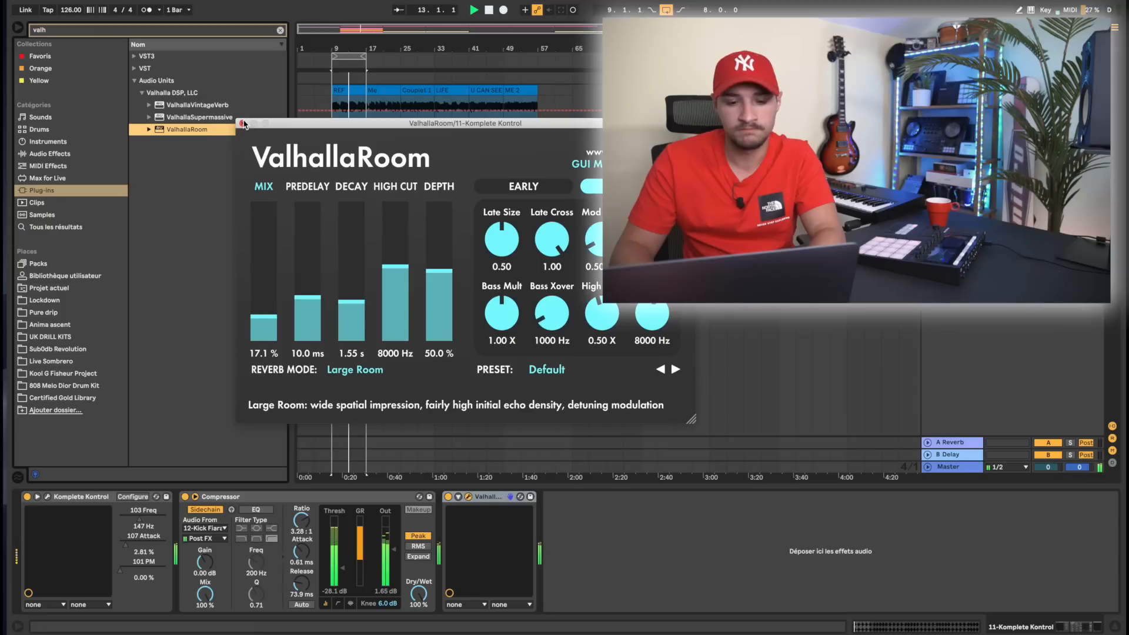
pyautogui.moveTo(263, 315); pyautogui.dragTo(262, 317)
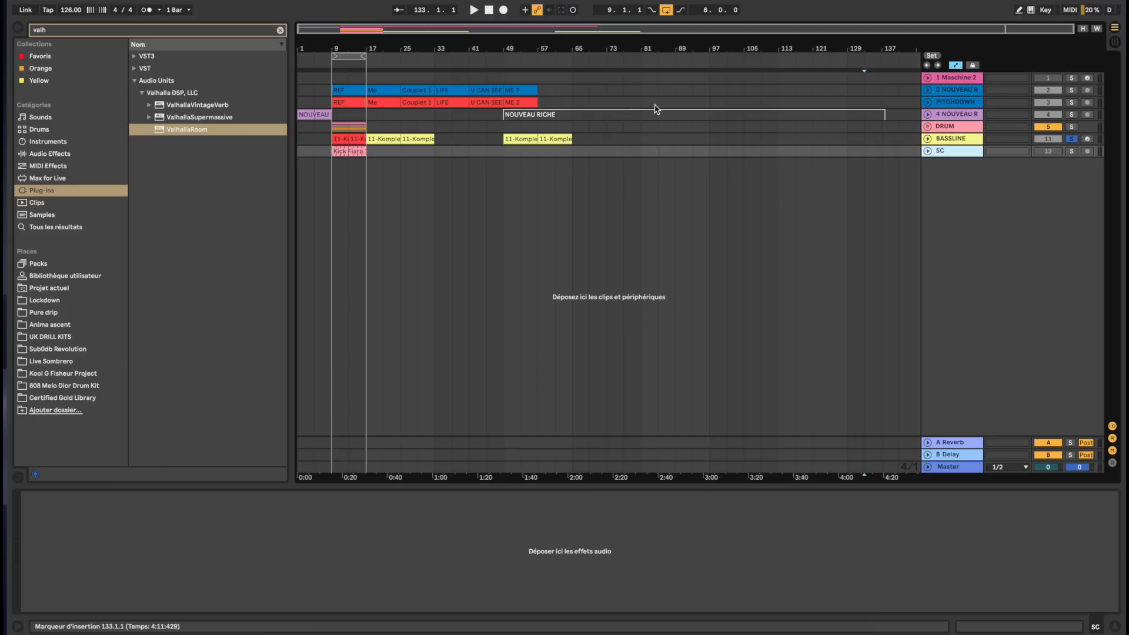
# Activate the NOUVEAU RICHE clip at bar 49, unfold its track and play a one-bar loop of the clip from bar 93
pyautogui.click(656, 109)
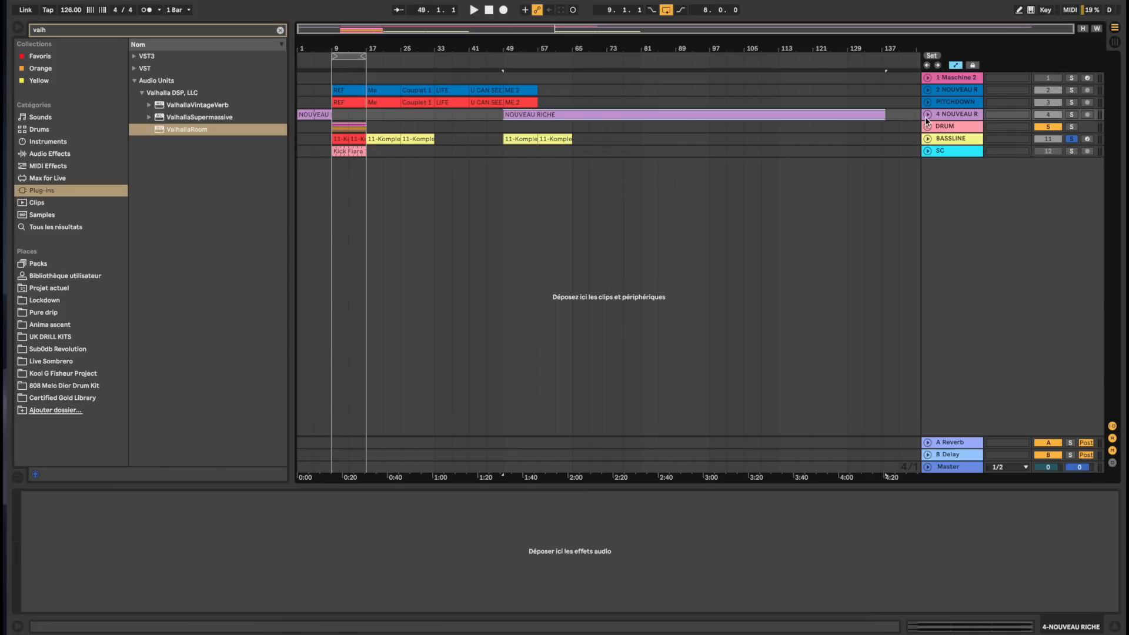
pyautogui.click(926, 116)
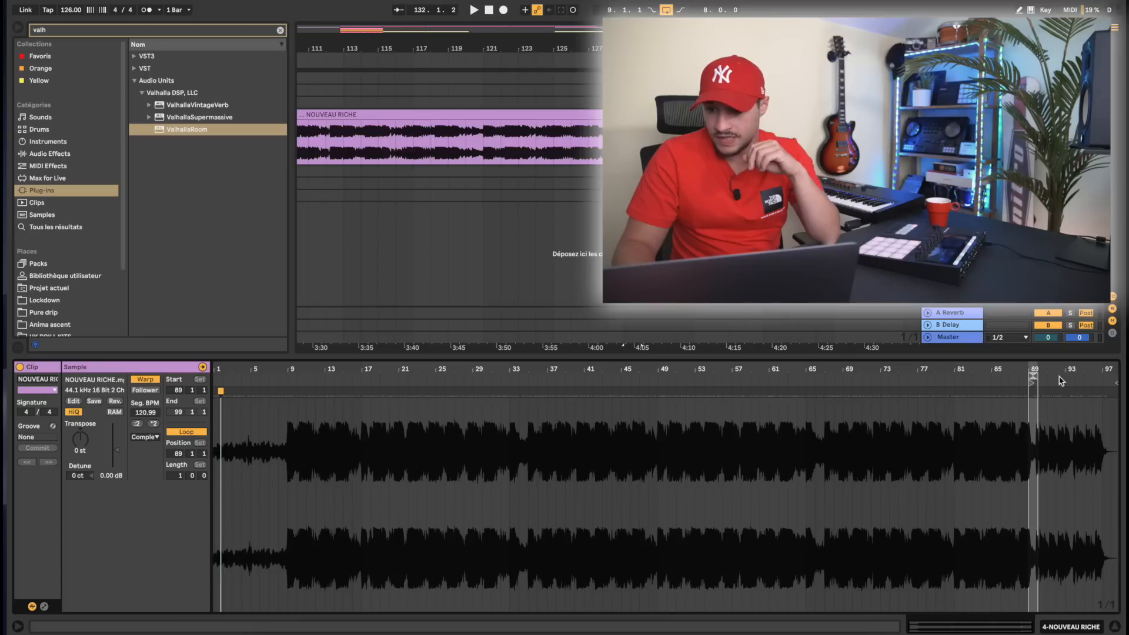
pyautogui.moveTo(1036, 369); pyautogui.dragTo(964, 385)
pyautogui.press('space')
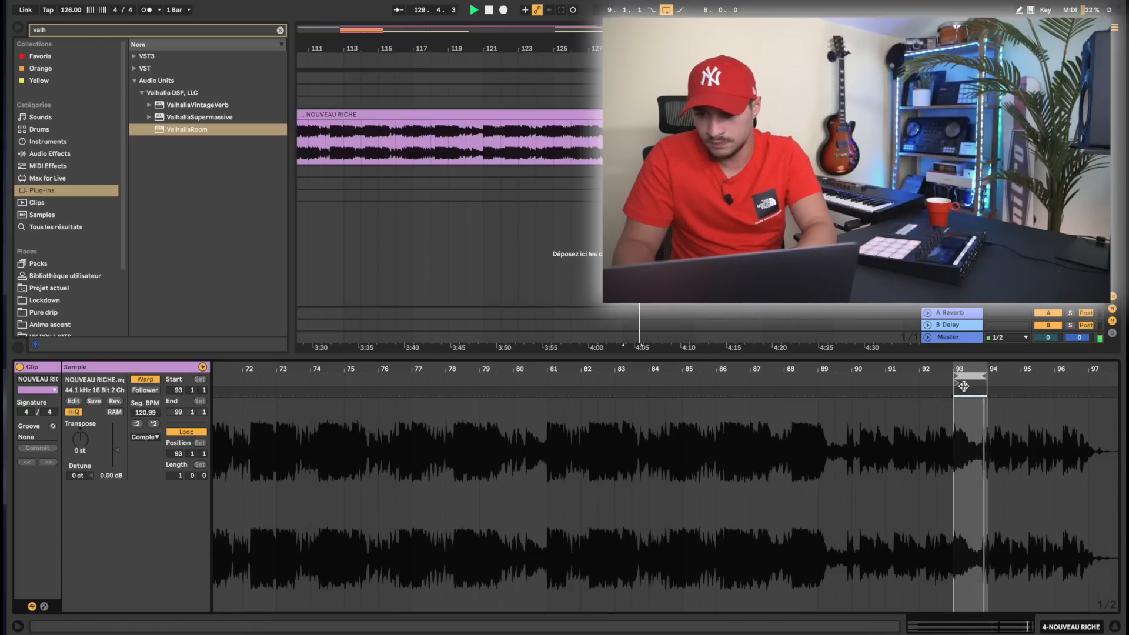
# Transpose the looped NOUVEAU RICHE clip up 12 st and set its warp mode to Complex Pro
pyautogui.press('space')
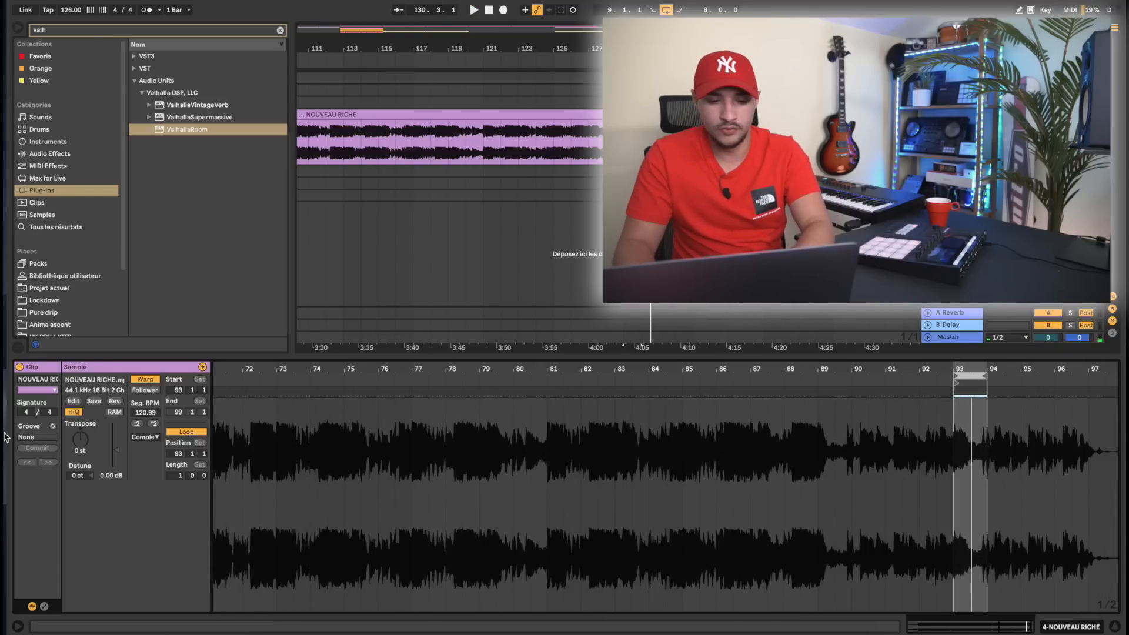
pyautogui.click(81, 438)
pyautogui.write('12')
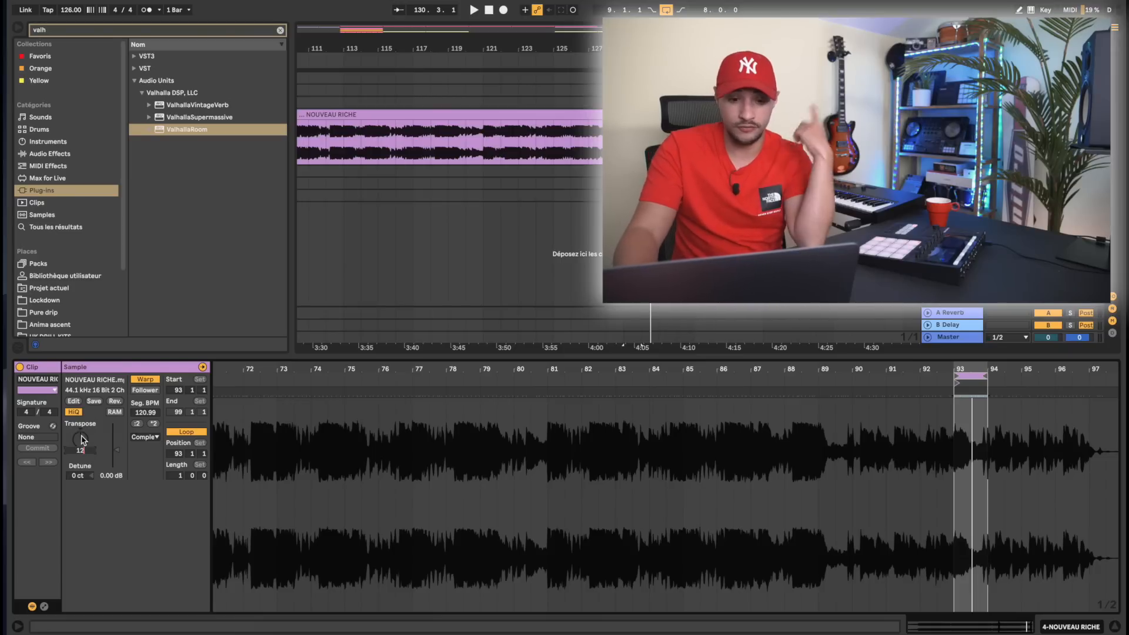
pyautogui.press('Return')
pyautogui.press('space')
pyautogui.click(145, 437)
pyautogui.click(141, 495)
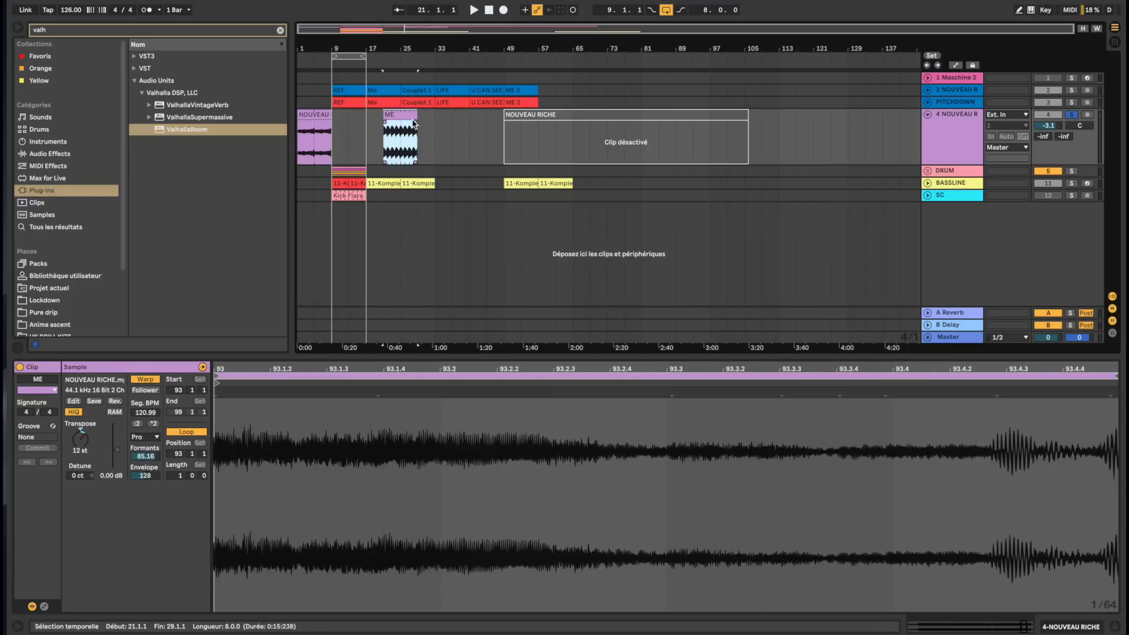
# Move the ME clip to the start of a separate audio track, solo that track and play it
pyautogui.moveTo(415, 124); pyautogui.dragTo(337, 193)
pyautogui.click(1072, 171)
pyautogui.press('space')
# Find Raum by searching "rau", add it and an Auto Filter with 53 % resonance to the ME track, and raise the filter frequency
pyautogui.click(37, 155)
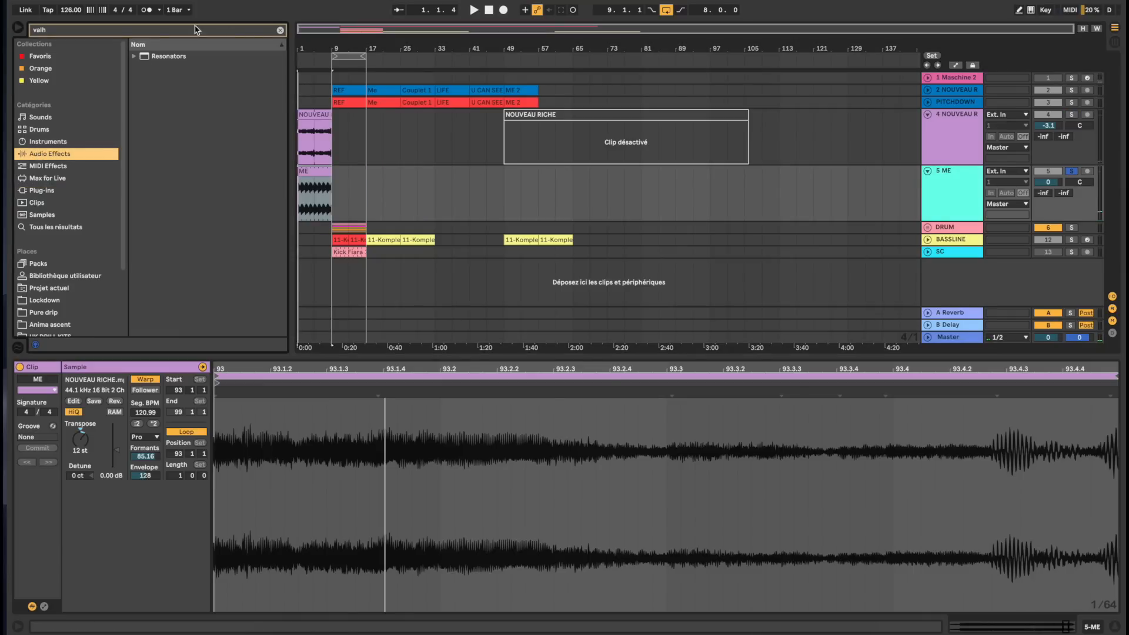
pyautogui.click(280, 30)
pyautogui.click(192, 34)
pyautogui.write('rau')
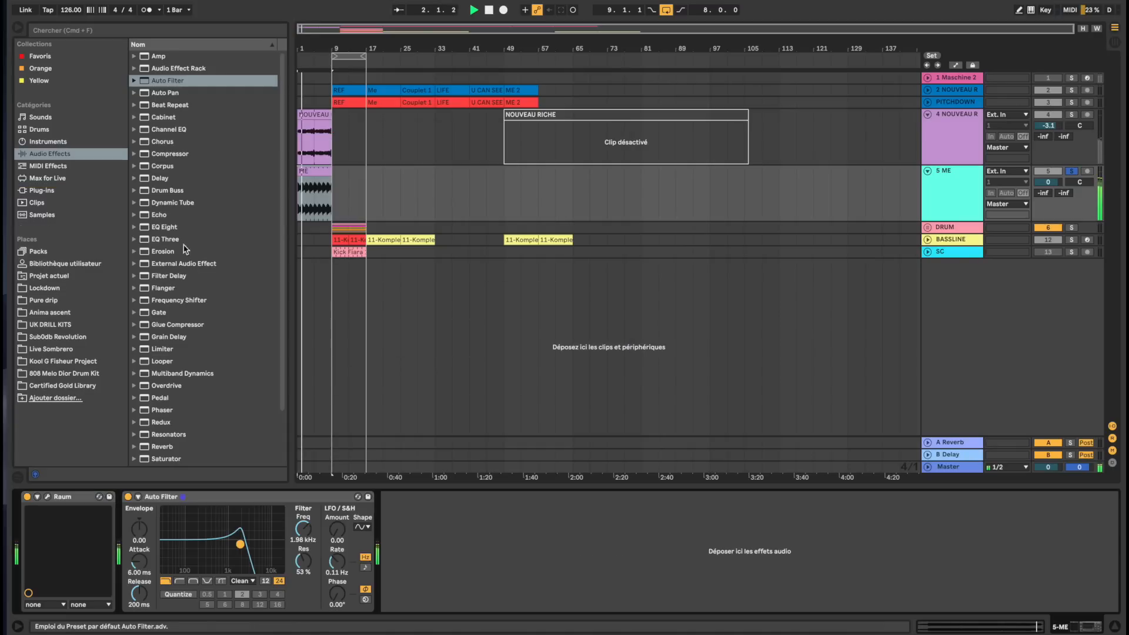
pyautogui.moveTo(240, 544); pyautogui.dragTo(245, 544)
pyautogui.moveTo(436, 549); pyautogui.dragTo(478, 549)
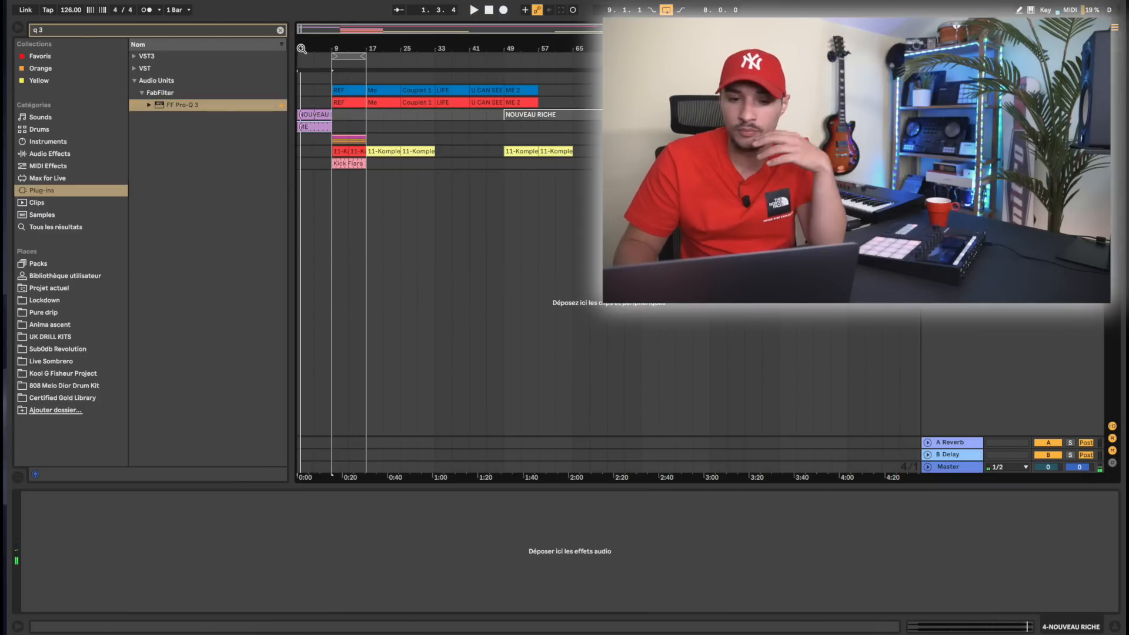
# Unfold track 4-NOUVEAU RICHE, duplicate it and open the duplicate's clip at bar 1
pyautogui.moveTo(308, 32); pyautogui.dragTo(307, 43)
pyautogui.click(927, 115)
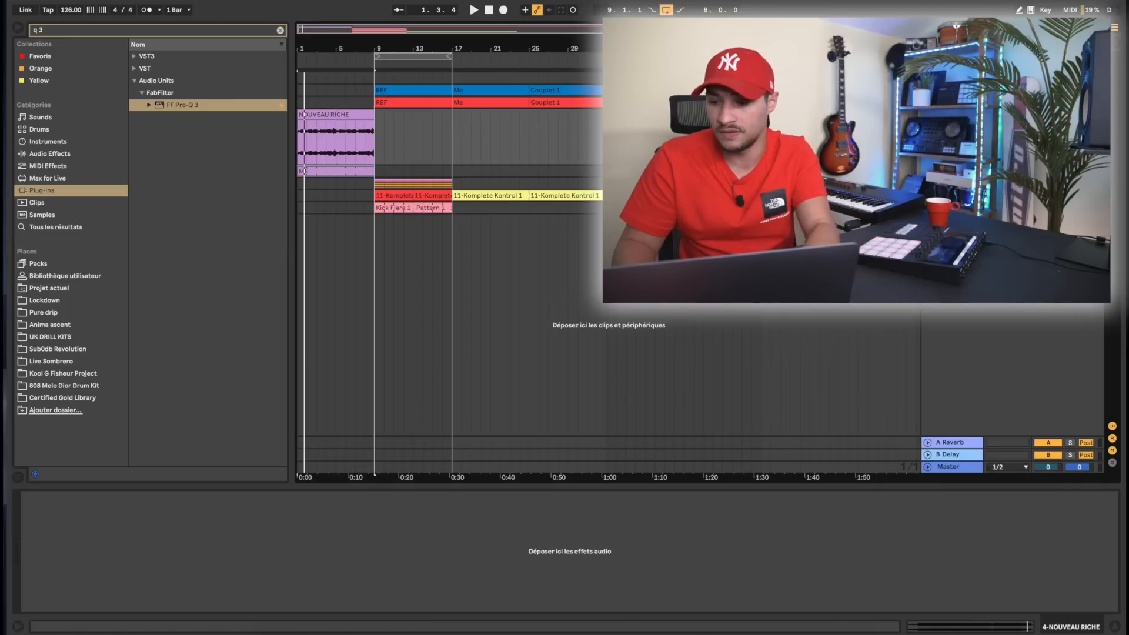
pyautogui.press('super+d')
pyautogui.doubleClick(320, 171)
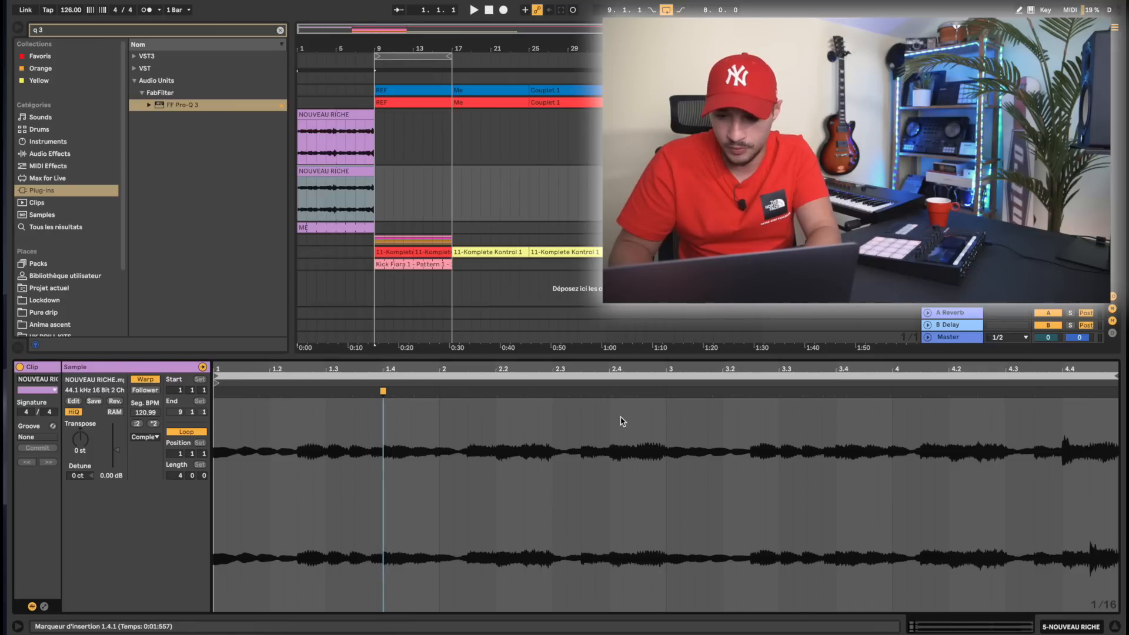
# Shorten the duplicated clip's loop to just over one beat from 1.1.1 and audition it
pyautogui.moveTo(597, 370); pyautogui.dragTo(295, 368)
pyautogui.press('space')
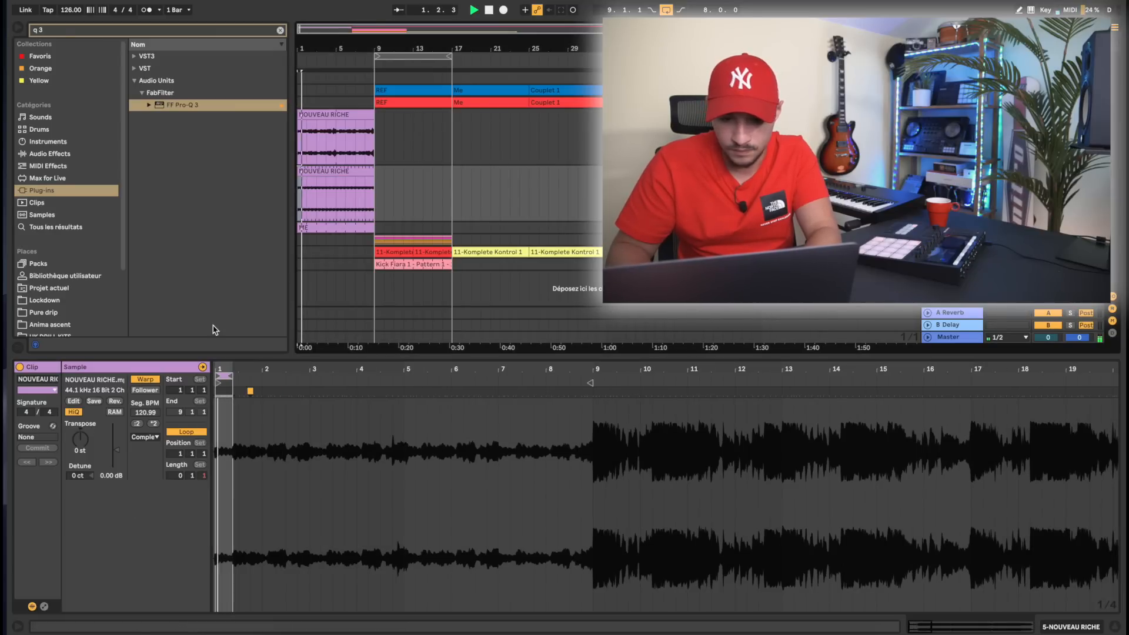
pyautogui.moveTo(219, 368); pyautogui.dragTo(224, 400)
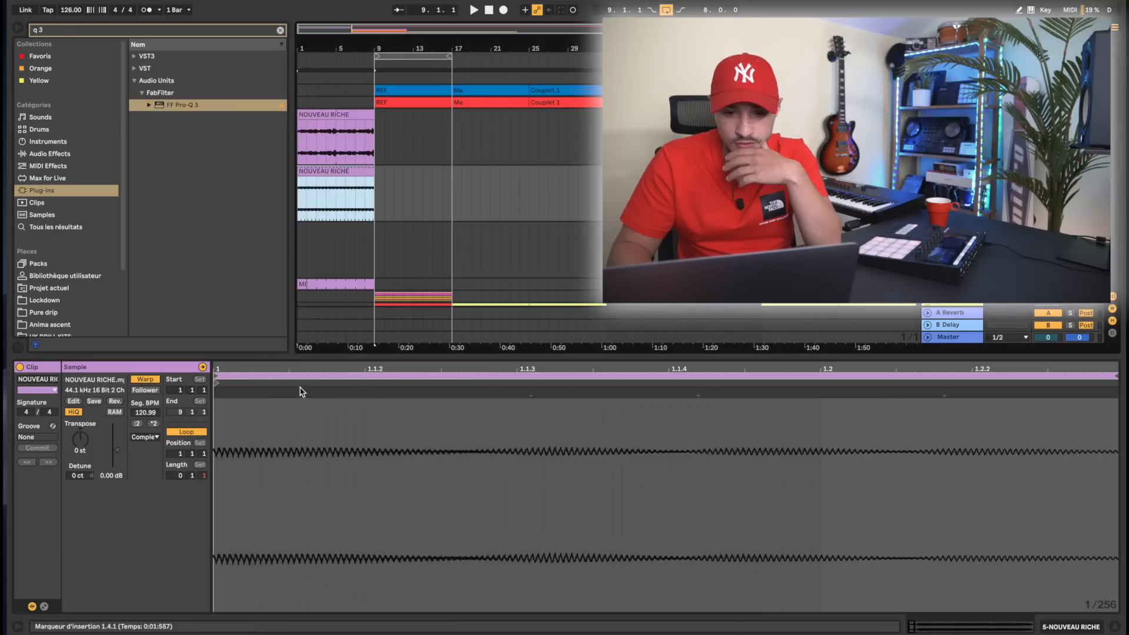
pyautogui.moveTo(223, 400); pyautogui.dragTo(220, 369)
# Crop the clip's sample to the loop, load it into a Simpler on the empty MIDI track and turn on Warp
pyautogui.rightClick(239, 437)
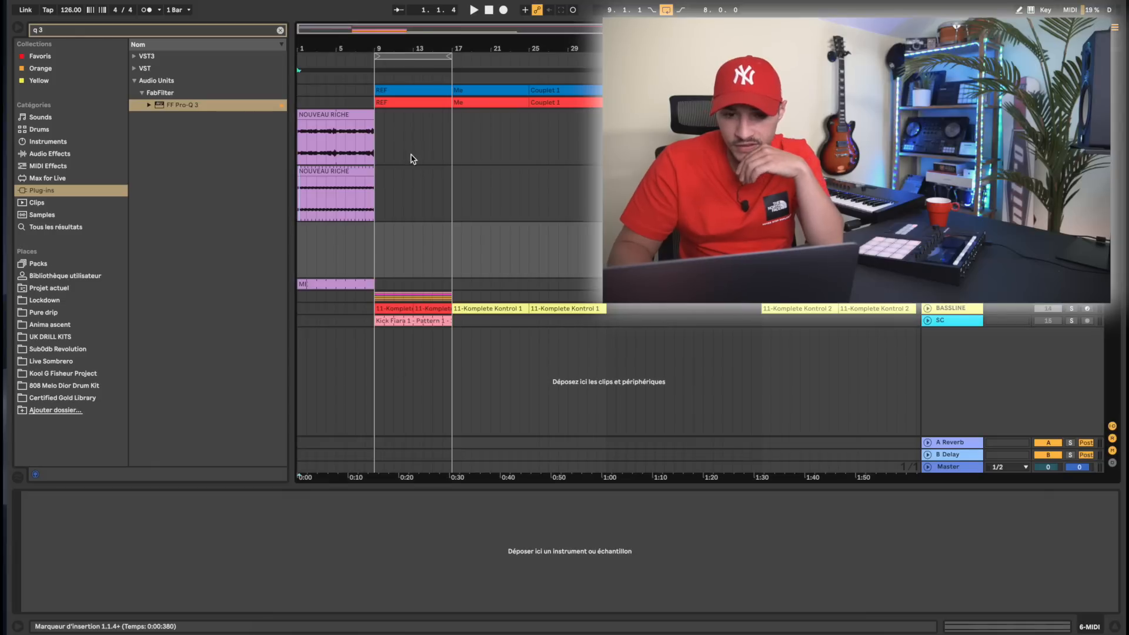
pyautogui.moveTo(333, 170); pyautogui.dragTo(297, 529)
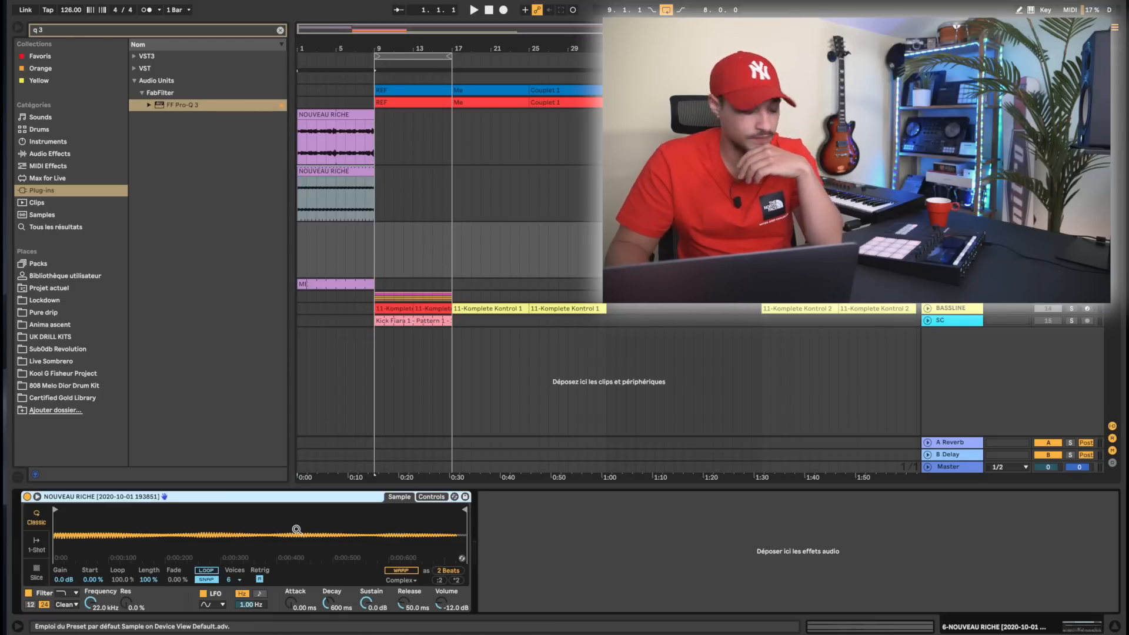
pyautogui.click(404, 571)
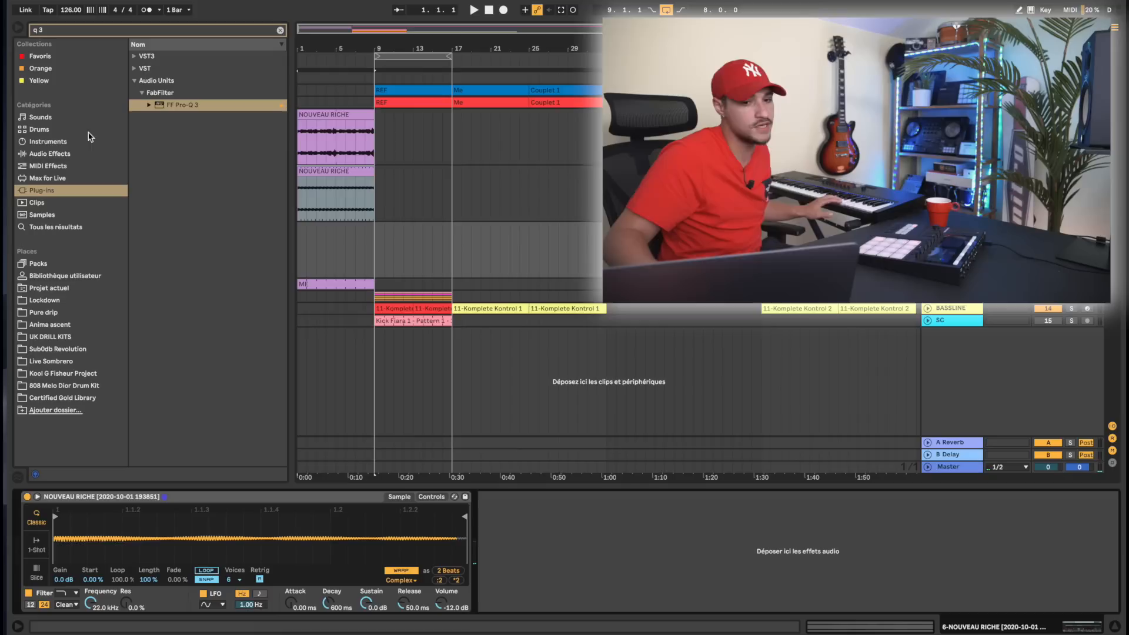
# Find RC-20 Retro Color by searching "rc", add it after Simpler and open its preset list
pyautogui.click(79, 30)
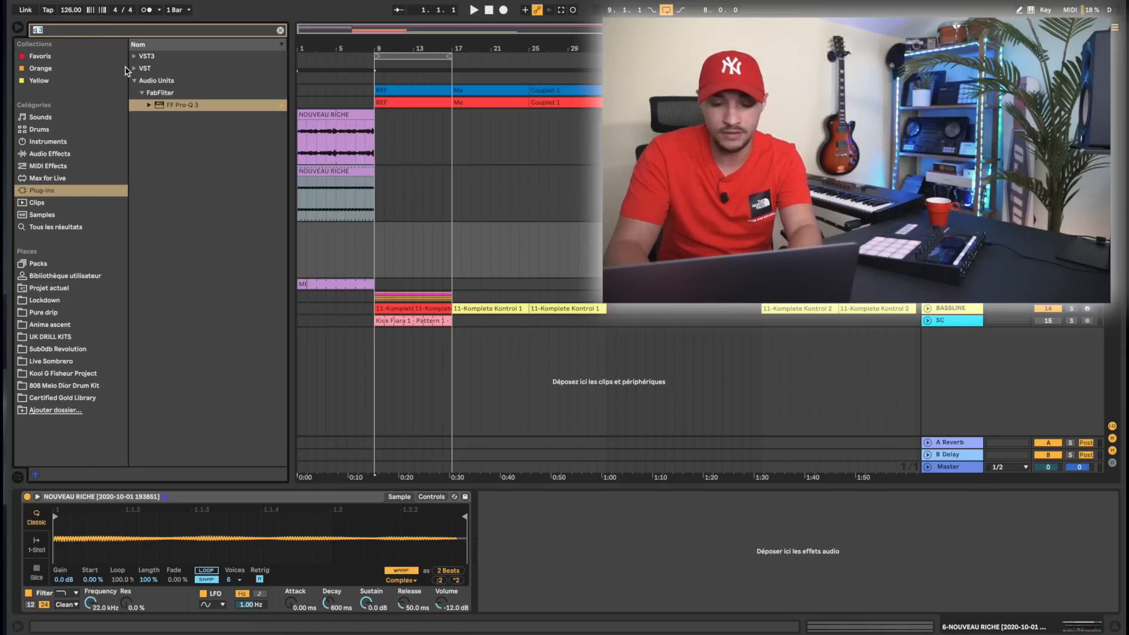
pyautogui.write('rc')
pyautogui.click(138, 80)
pyautogui.doubleClick(194, 92)
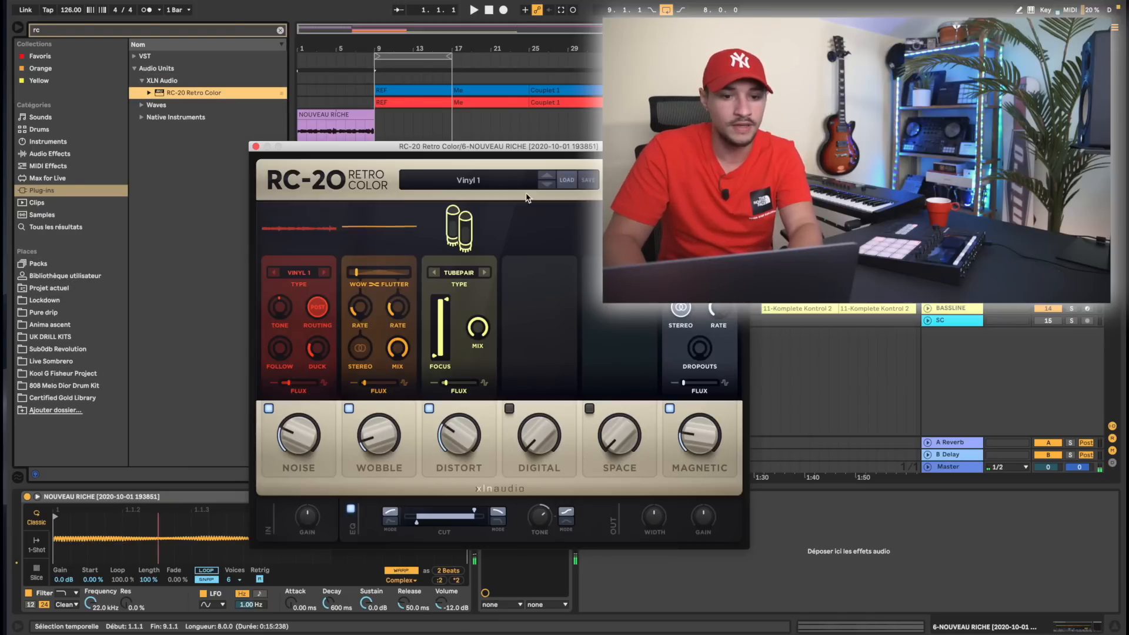
pyautogui.click(520, 187)
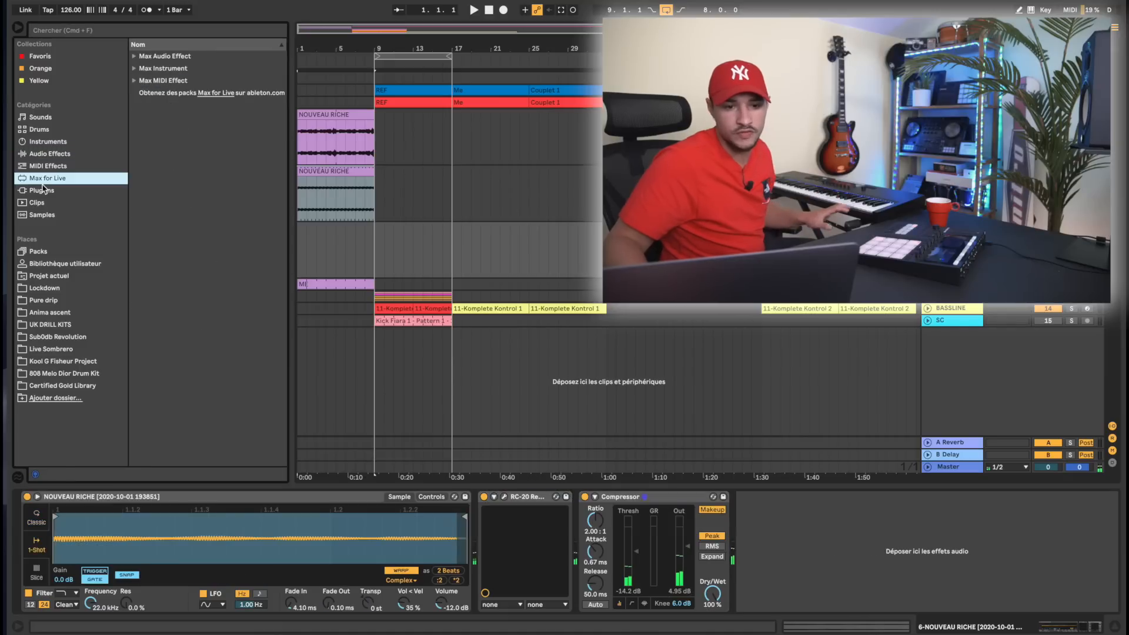
# Add ValhallaRoom with a 21.7 % mix after the Compressor, followed by Auto Pan with a 1/16 rate and 171° phase
pyautogui.click(38, 192)
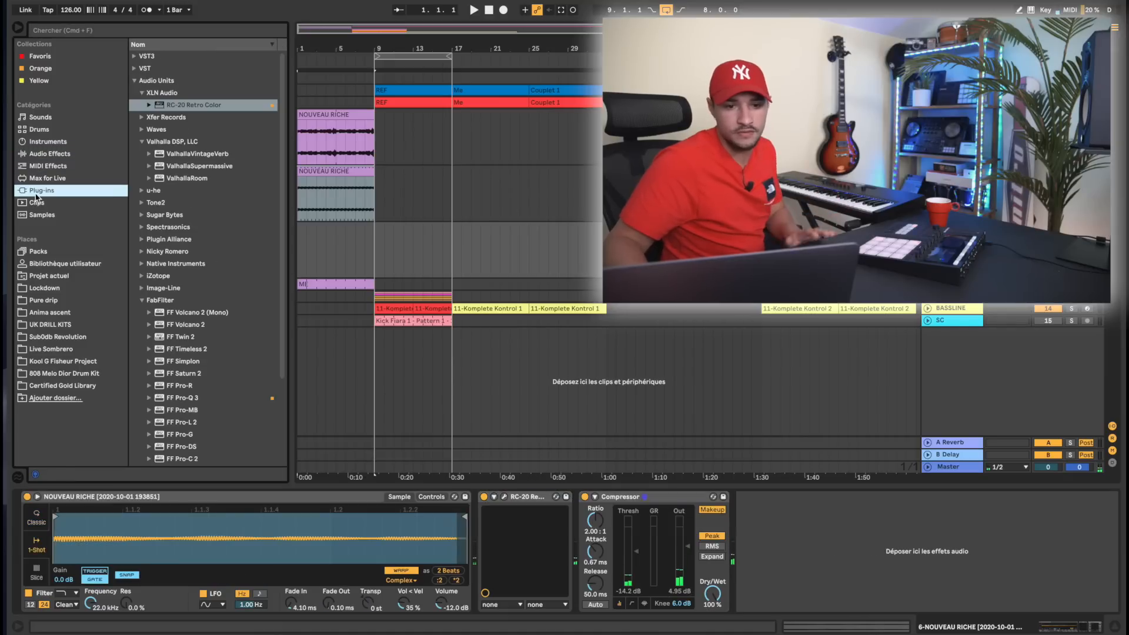
pyautogui.doubleClick(213, 180)
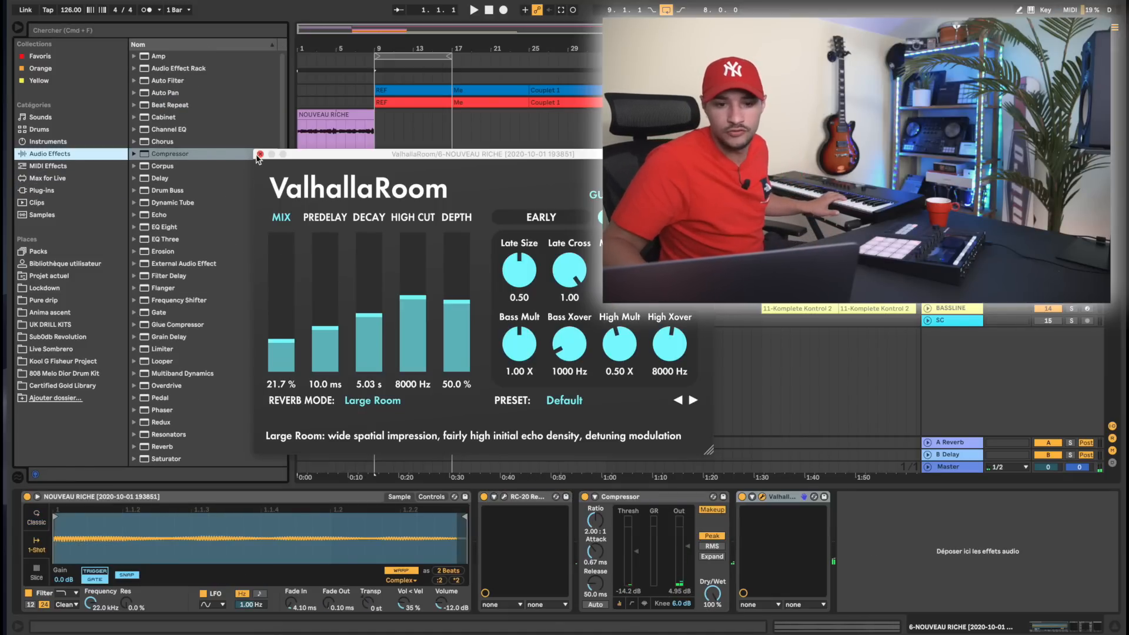
pyautogui.click(260, 155)
pyautogui.click(170, 81)
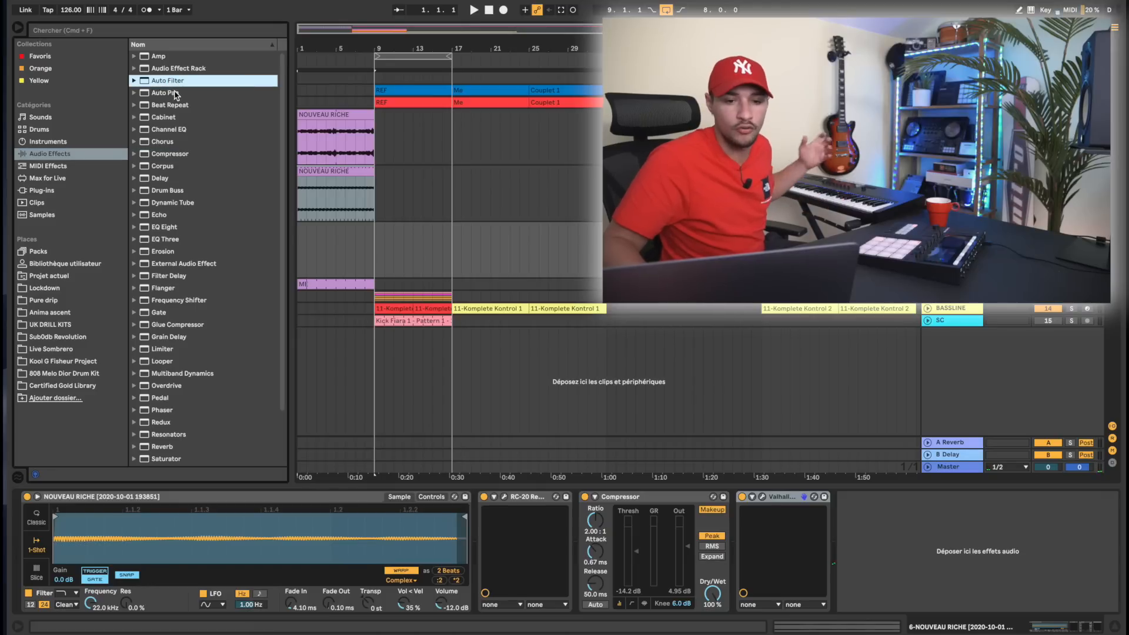
pyautogui.moveTo(174, 94); pyautogui.dragTo(940, 501)
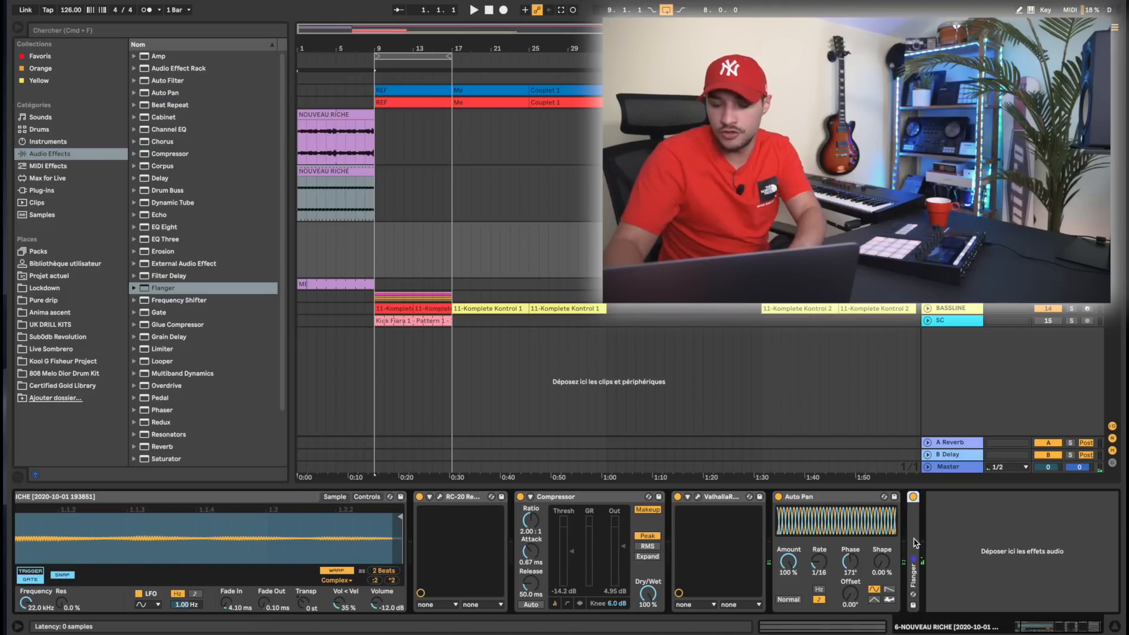
# Find the Choral and Dirt plug-ins by searching "chor" and "dirt", and add both after Auto Pan
pyautogui.click(94, 30)
pyautogui.write('chor')
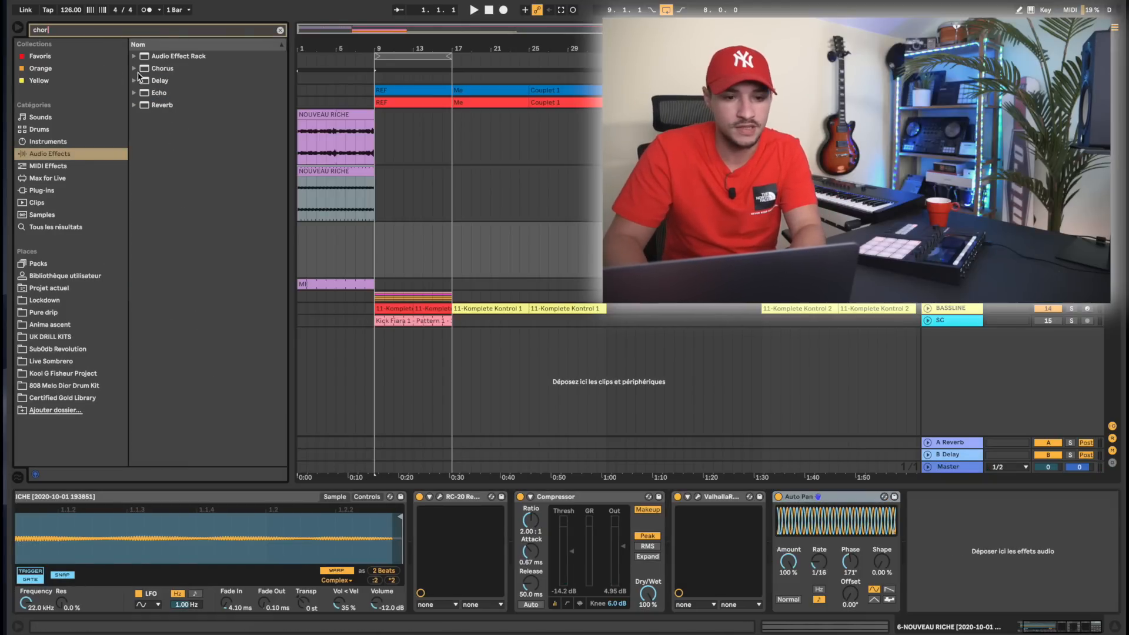
pyautogui.click(38, 190)
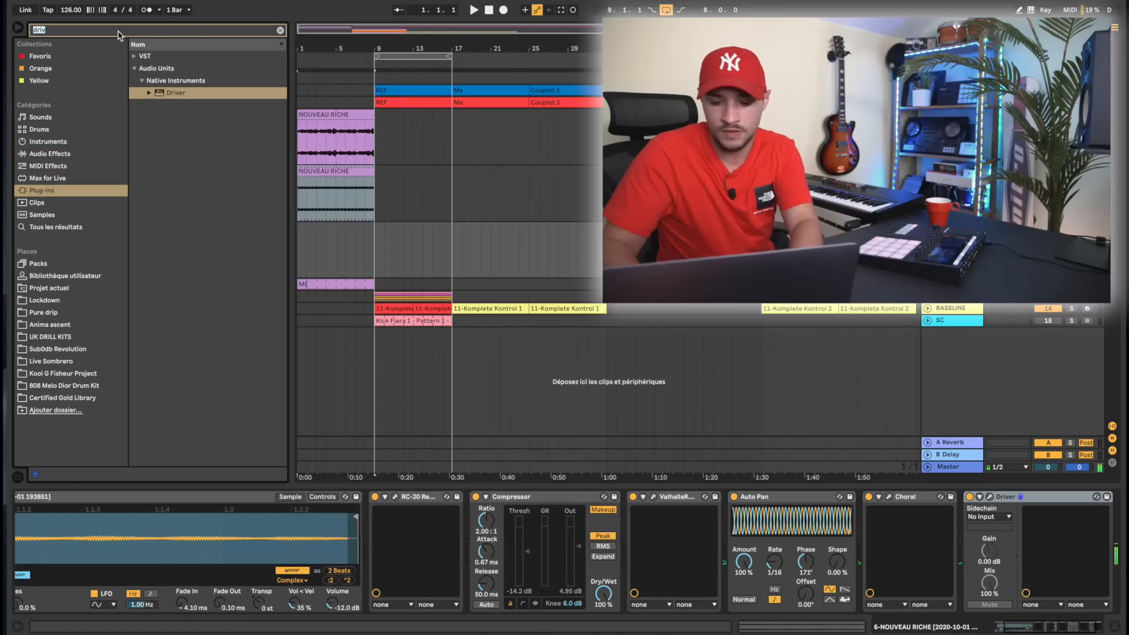
pyautogui.doubleClick(171, 93)
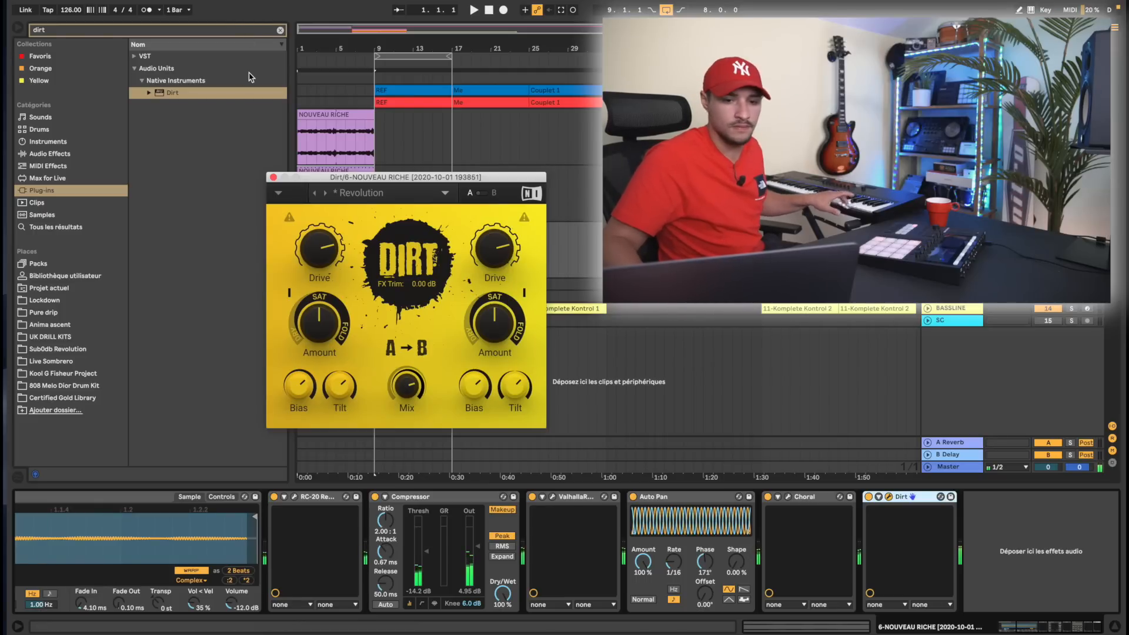
pyautogui.click(273, 177)
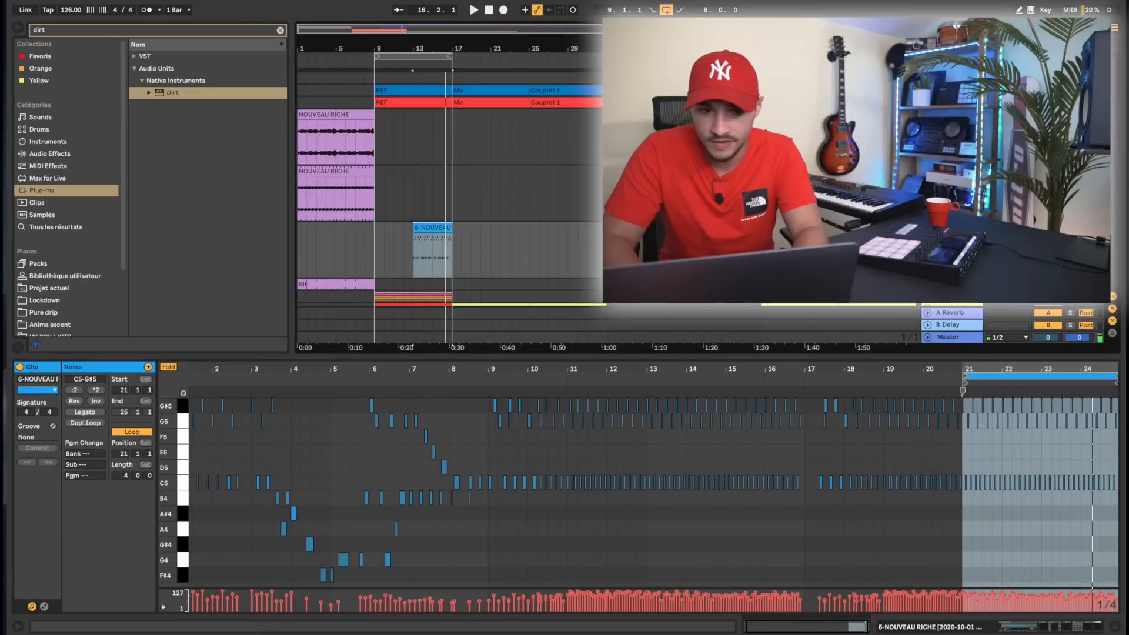
# Add a band-pass Auto Filter after Dirt, with its frequency at about 1.91 kHz and resonance at about 48 %
pyautogui.click(49, 153)
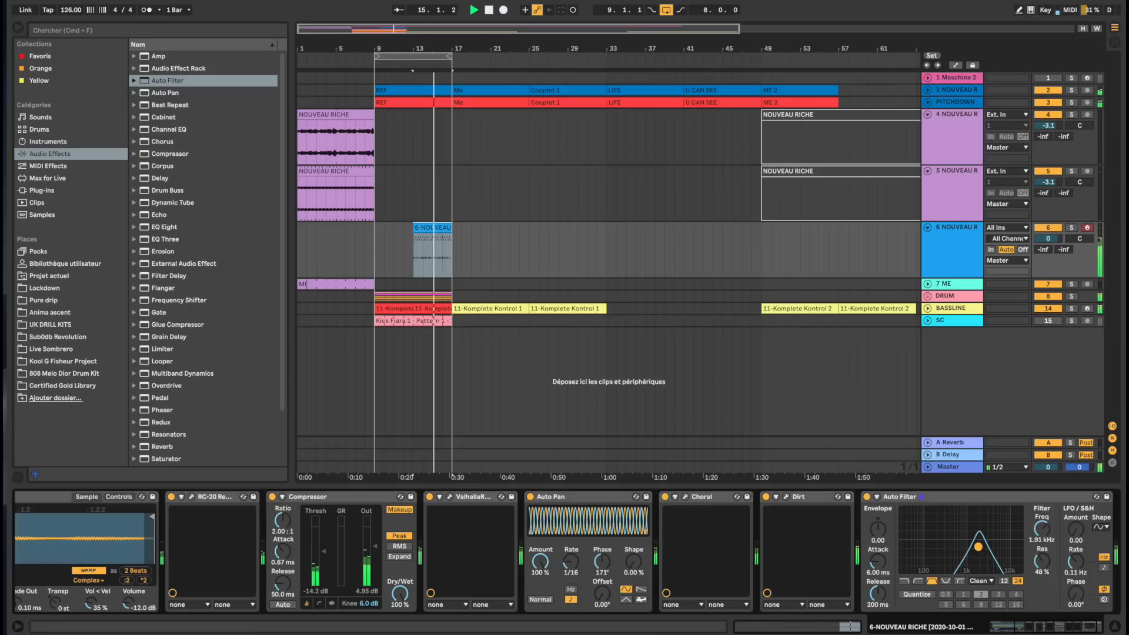
pyautogui.moveTo(978, 547); pyautogui.dragTo(977, 550)
pyautogui.press('space')
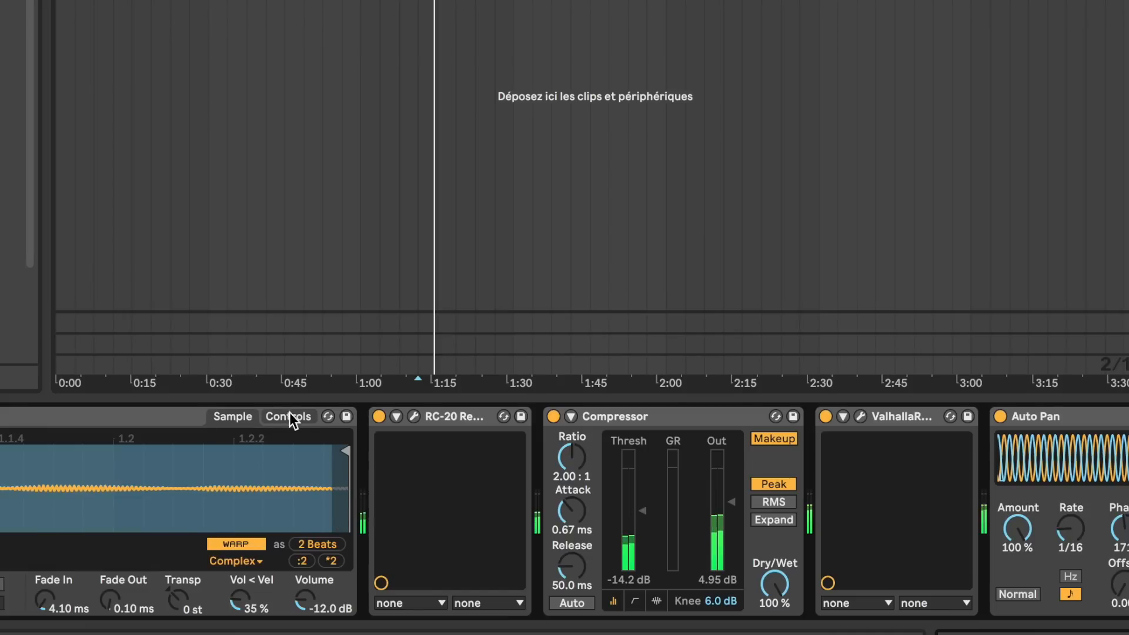
# Set Simpler's glide mode to Glide with a time of 209 ms
pyautogui.click(290, 416)
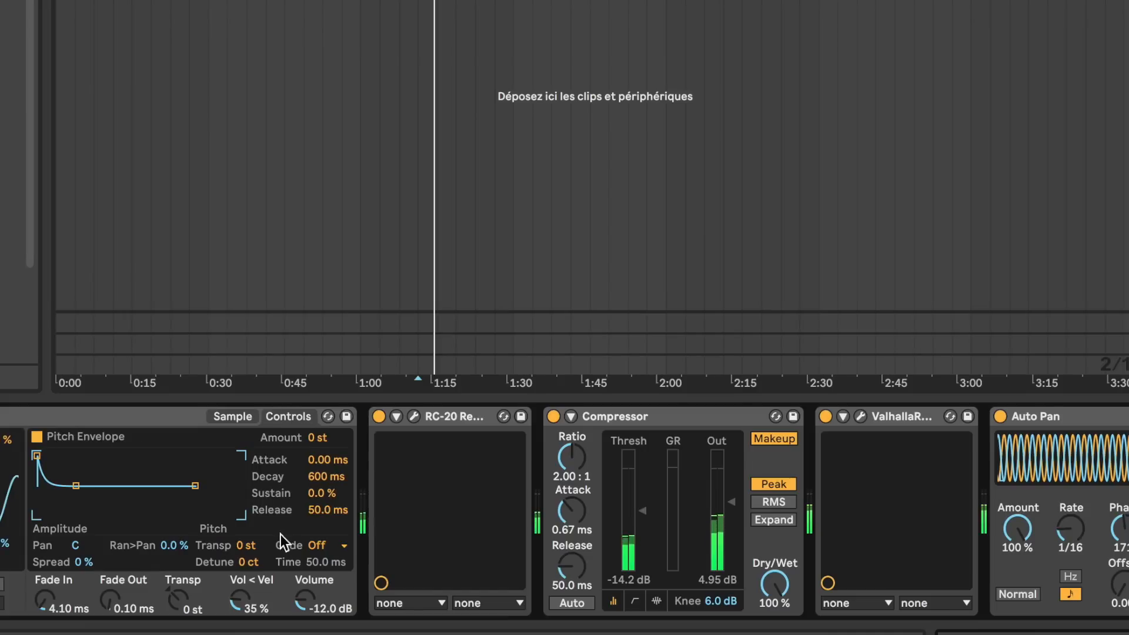
pyautogui.click(315, 543)
pyautogui.click(330, 588)
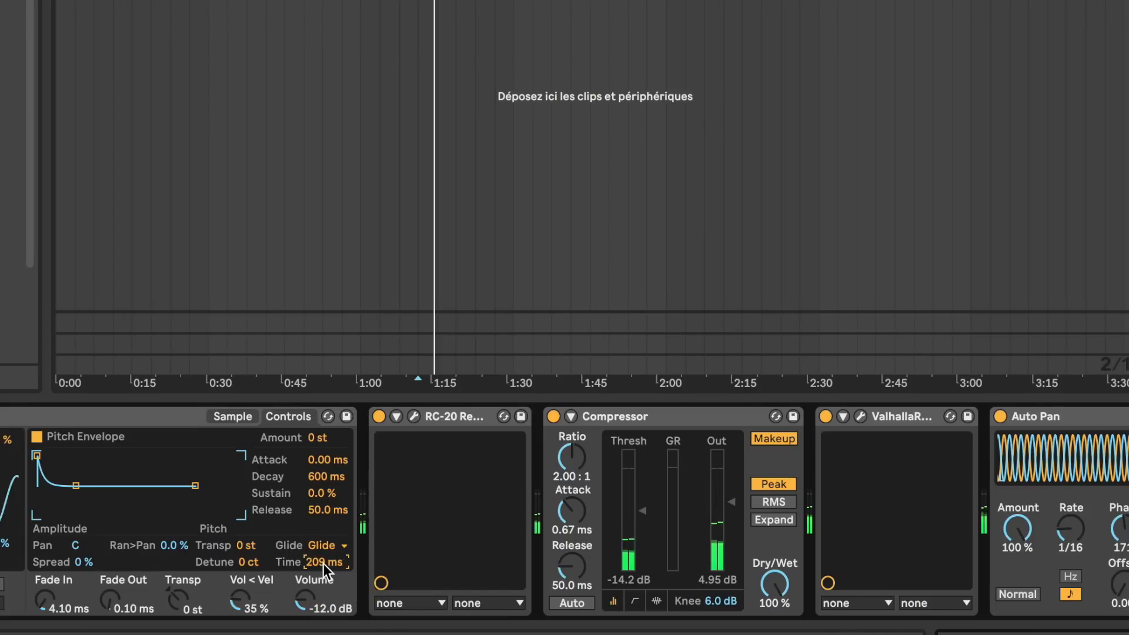
# Switch off Auto Pan, Choral and RC-20 Retro Color in the Simpler track's device chain
pyautogui.hscroll(2, 1035, 482)
pyautogui.click(951, 417)
pyautogui.hscroll(5, 1013, 445)
pyautogui.click(1024, 418)
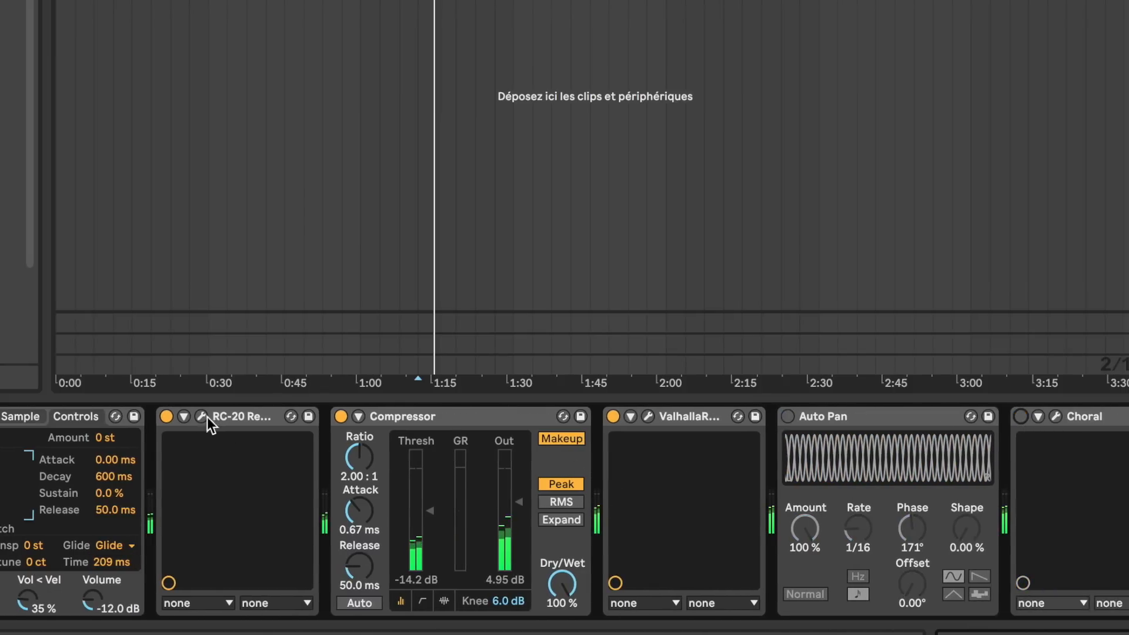
pyautogui.click(166, 416)
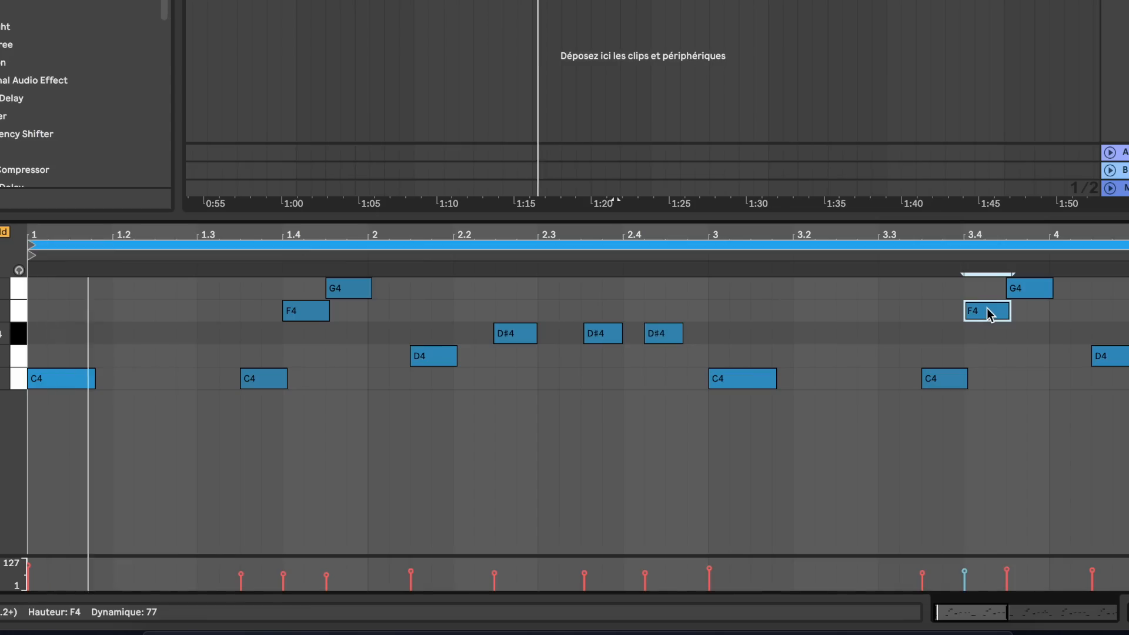
# Change the F4 note at beat 3.4 to G4 and the G4 note right after it to D#4
pyautogui.press('Up')
pyautogui.press('Up')
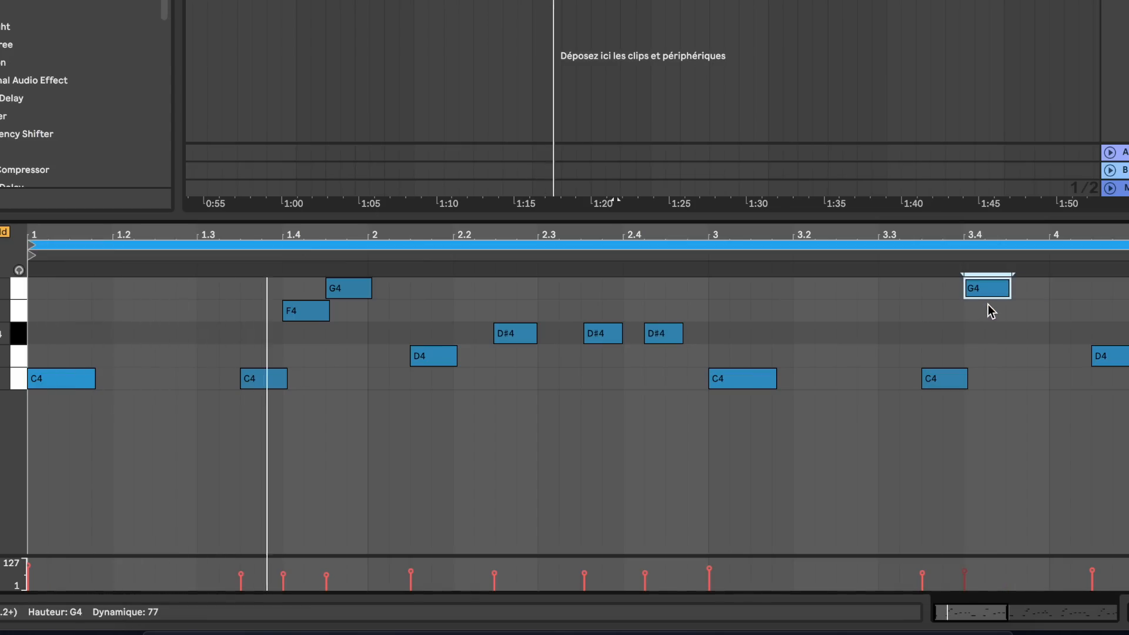
pyautogui.press('Down')
pyautogui.click(1036, 287)
pyautogui.press('Down')
pyautogui.press('Down')
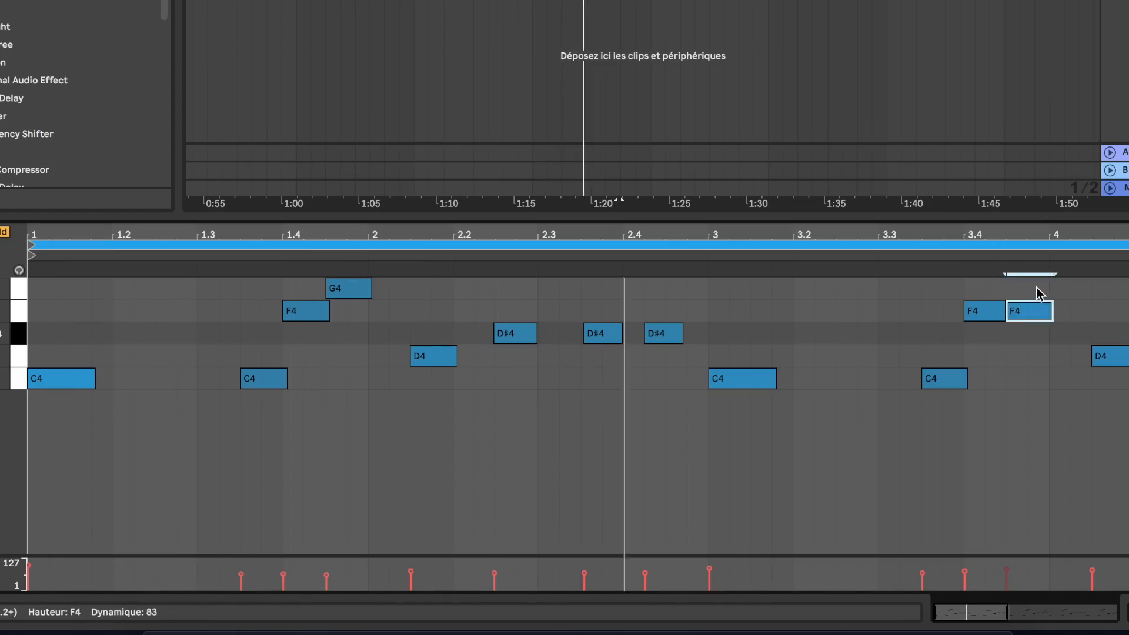
pyautogui.click(999, 313)
pyautogui.press('Up')
pyautogui.click(1016, 332)
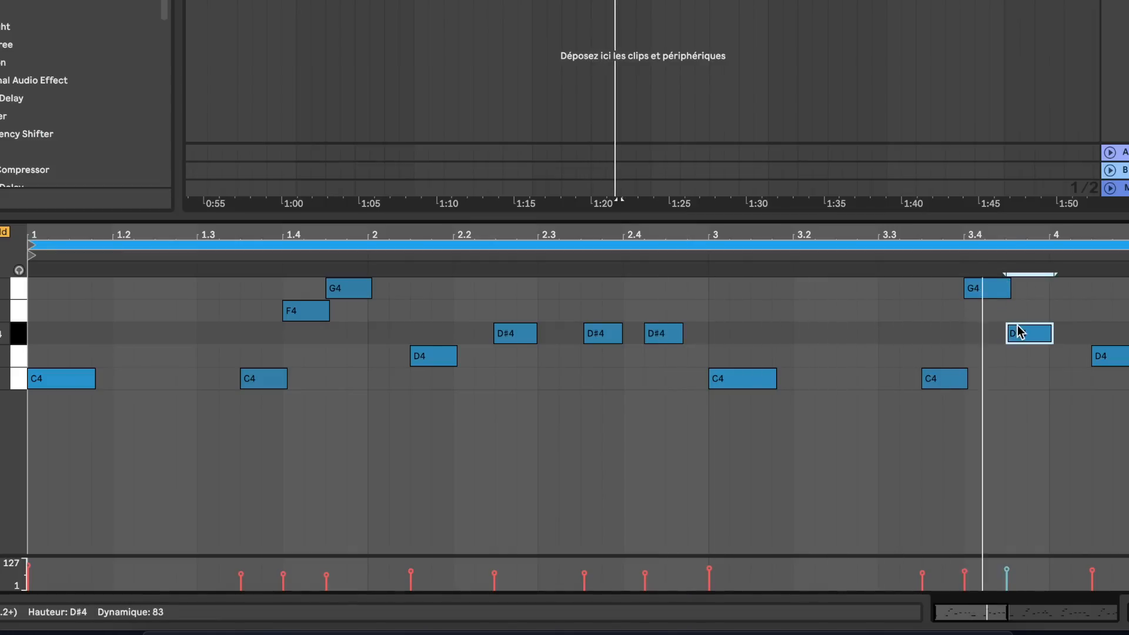